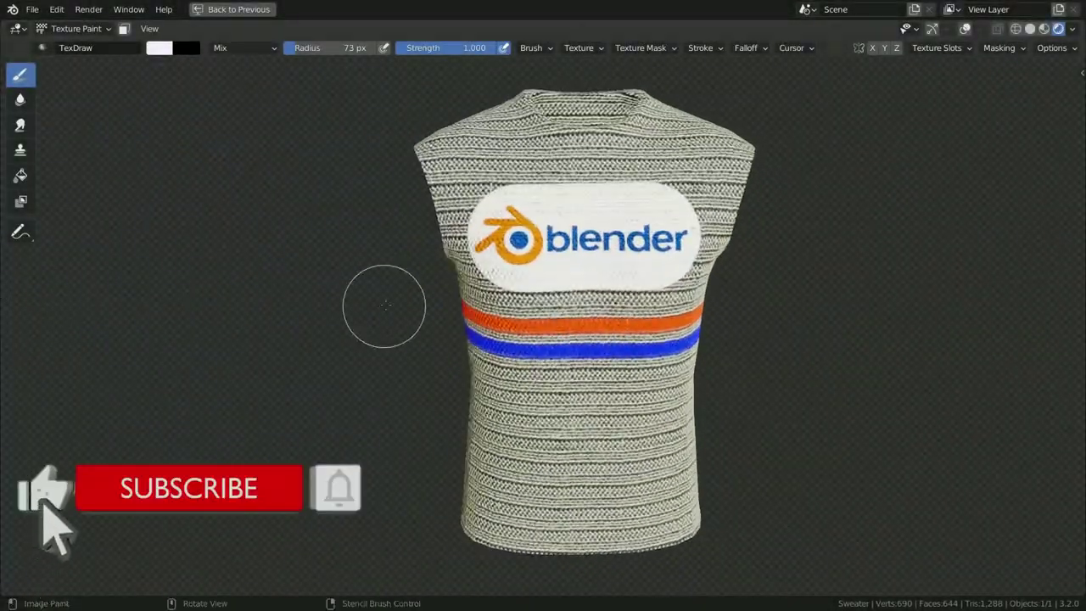
scroll(557, 195, up, 5)
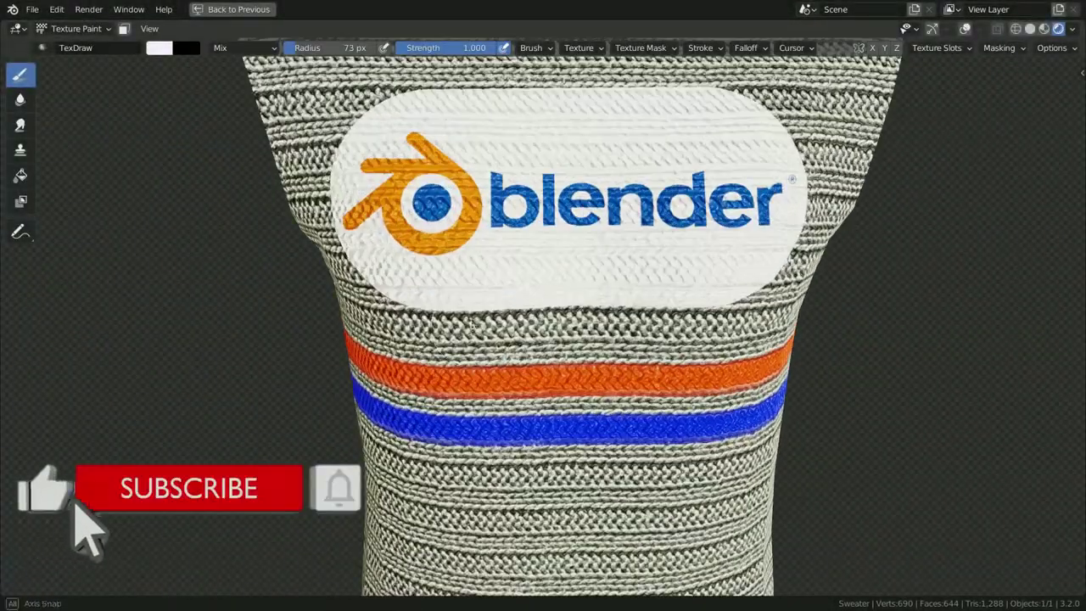
middle_drag(473, 320, 458, 304)
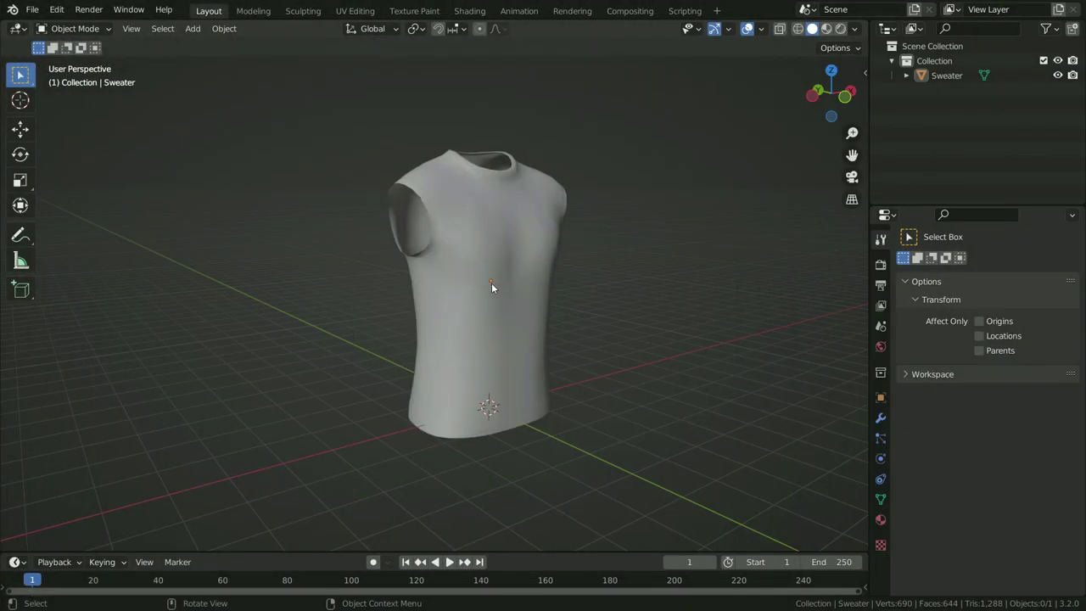
- Select the sweater, inspect its mesh topology in Edit Mode, and return to Object Mode
click(492, 282)
key(Tab)
middle_drag(487, 312, 455, 310)
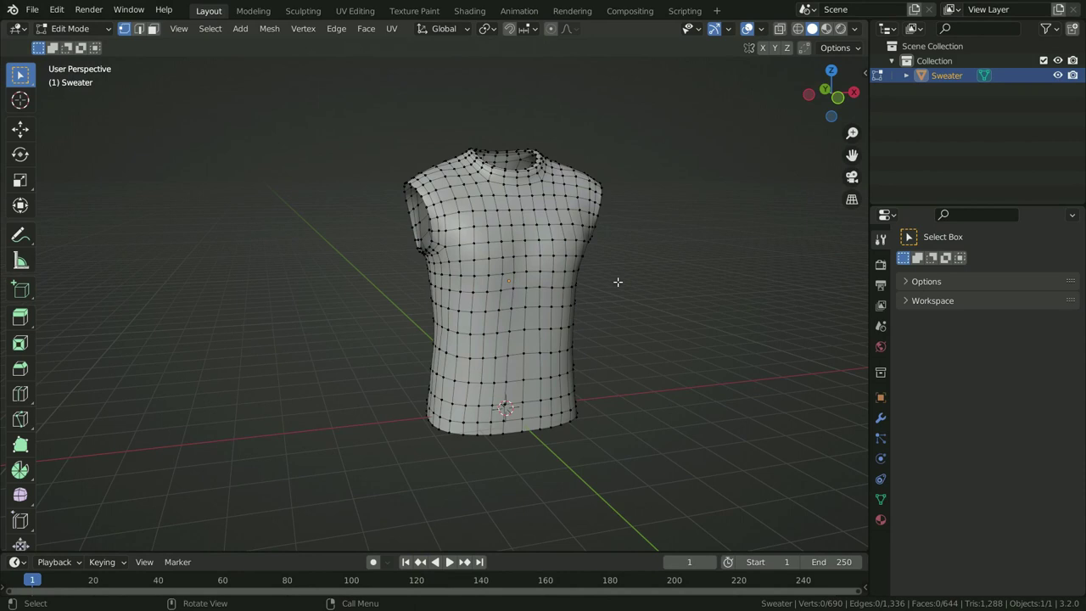
key(Tab)
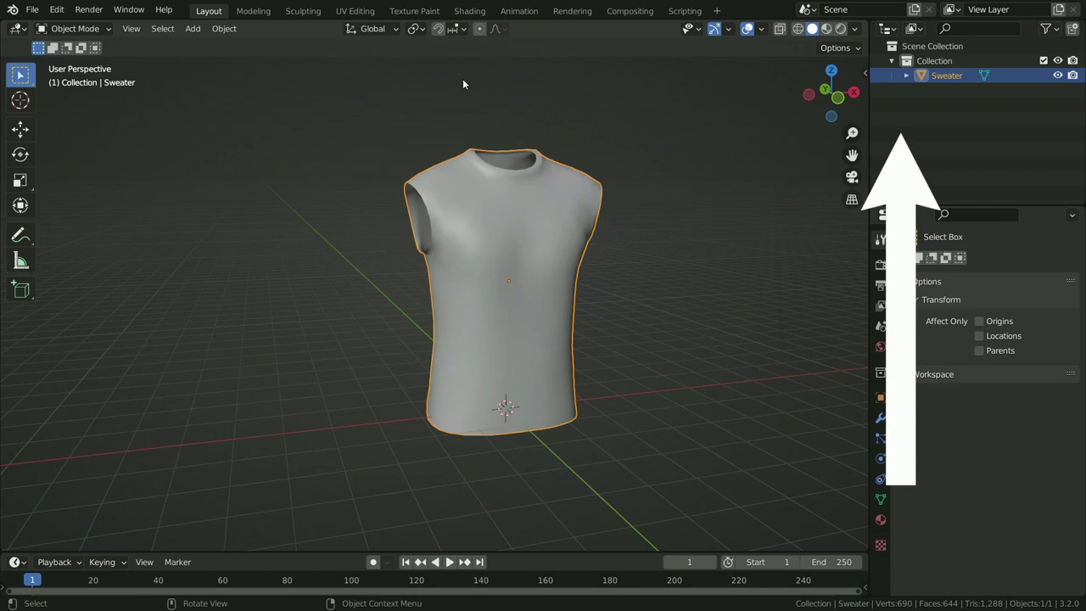
- In the UV Editing workspace, use edge selection to select the edge paths across both shoulders, from the neck opening to the armholes
click(340, 11)
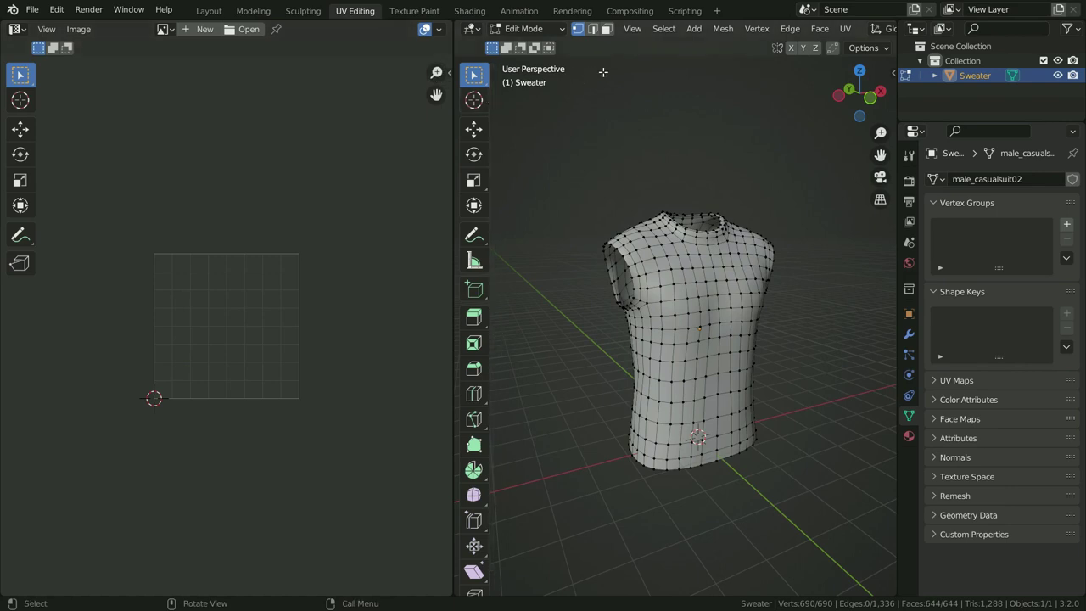
click(594, 29)
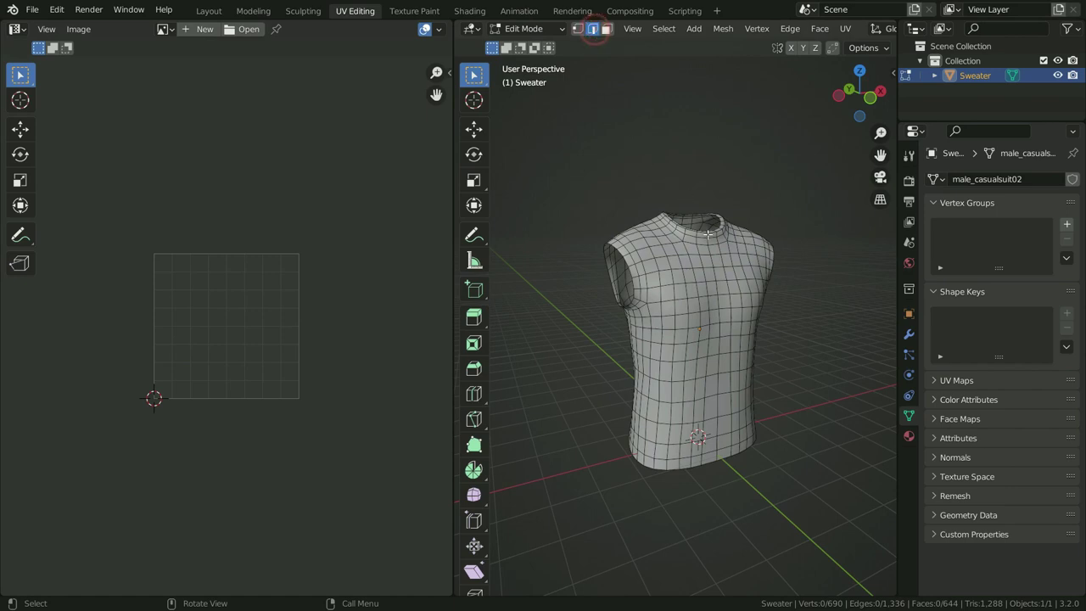
scroll(708, 240, up, 2)
key(KP_7)
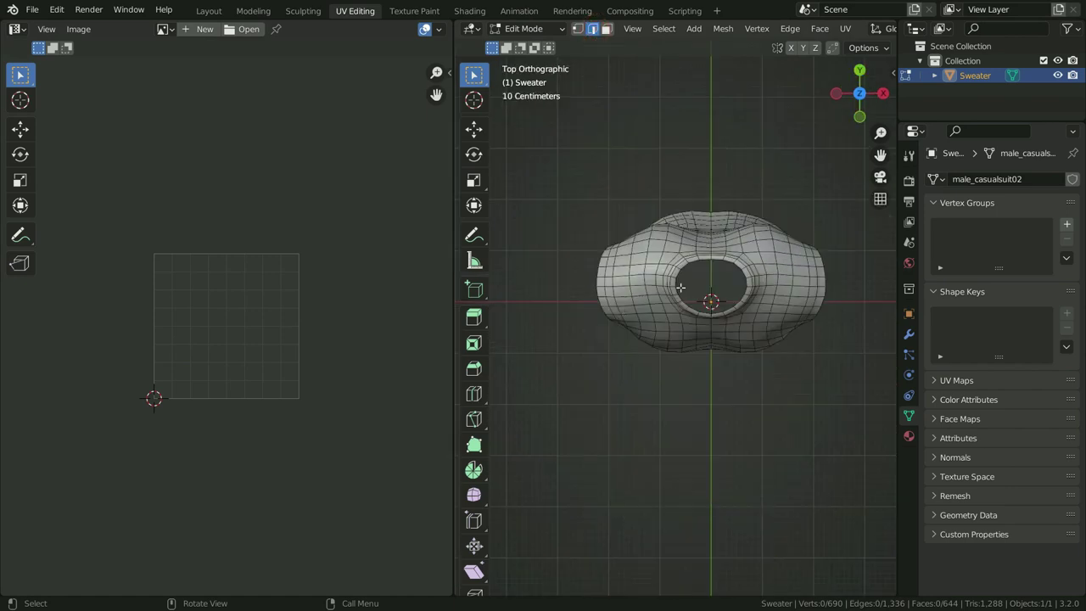
scroll(668, 287, up, 2)
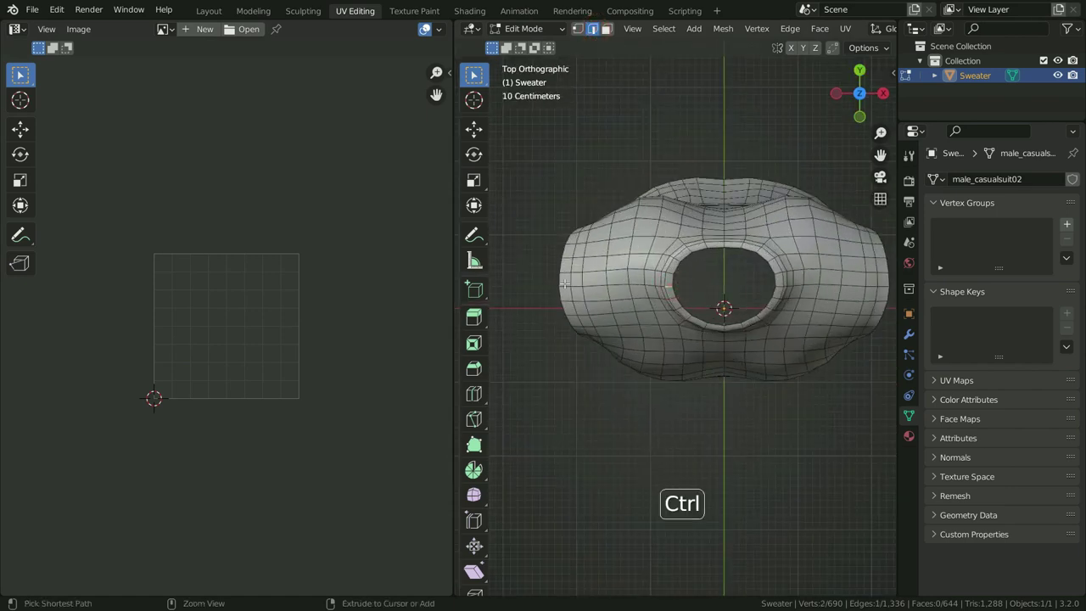
scroll(807, 290, up, 2)
ctrl+click(825, 311)
scroll(826, 311, down, 2)
ctrl+click(793, 359)
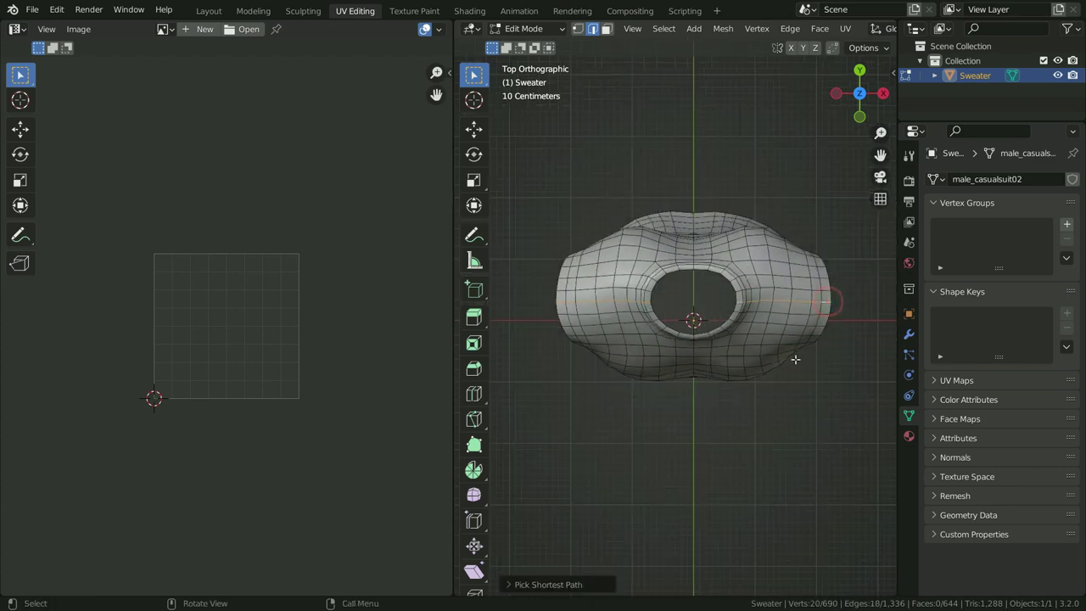
- Add the edge path running down the sweater's +X side, from the armhole to the hem, to the selection
middle_drag(793, 359, 657, 235)
key(KP_3)
scroll(686, 329, up, 3)
scroll(686, 328, up, 2)
shift+middle_drag(686, 329, 685, 441)
scroll(686, 475, down, 4)
scroll(694, 551, up, 1)
shift+click(695, 557)
ctrl+click(694, 558)
scroll(694, 558, down, 2)
- Add the matching armhole-to-hem edge path on the sweater's -X side and mark all selected edges as seams
key(ctrl+KP_3)
scroll(672, 295, up, 5)
shift+click(672, 294)
middle_drag(672, 294, 688, 501)
scroll(687, 501, down, 3)
scroll(665, 441, up, 2)
middle_drag(664, 440, 694, 270)
ctrl+click(667, 432)
scroll(667, 432, down, 4)
scroll(694, 270, up, 2)
right_click(747, 157)
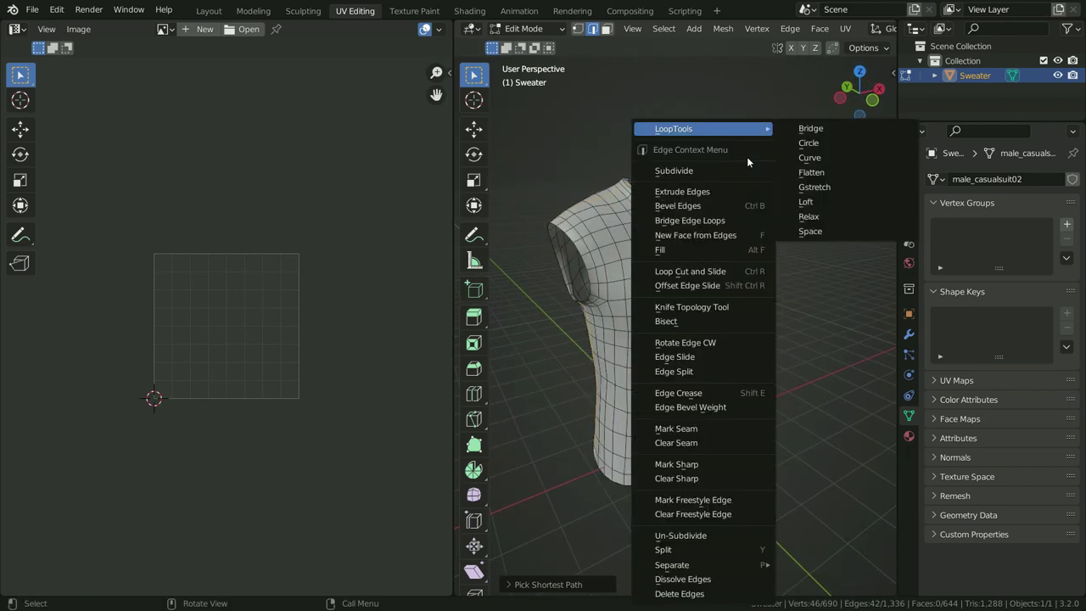
click(717, 429)
middle_drag(716, 428, 687, 331)
- Unwrap the whole sweater mesh with the Angle Based method and set the island margin to 0.191
key(a)
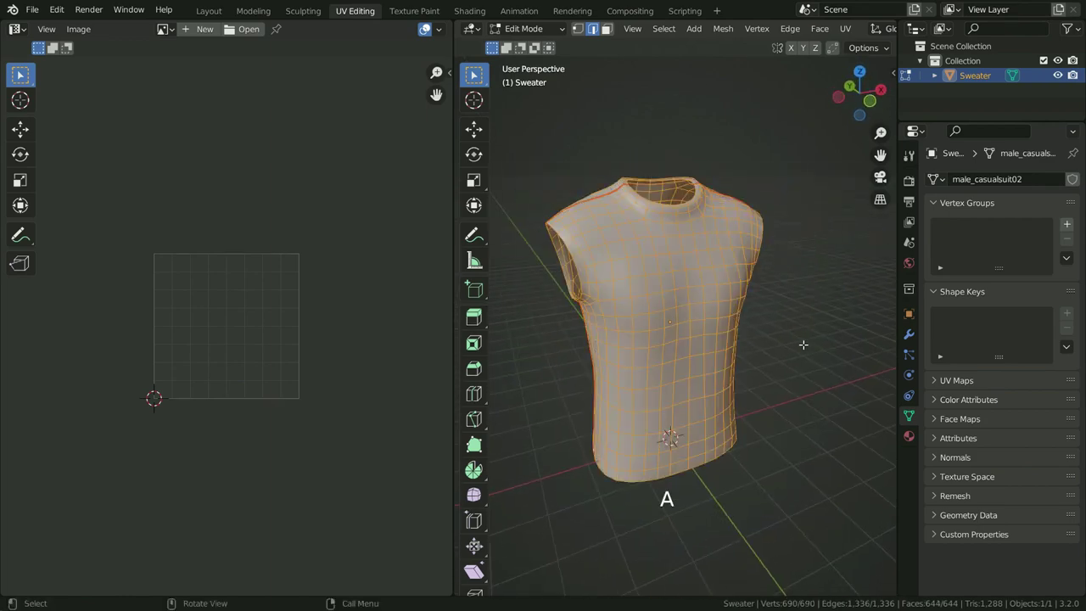
click(845, 30)
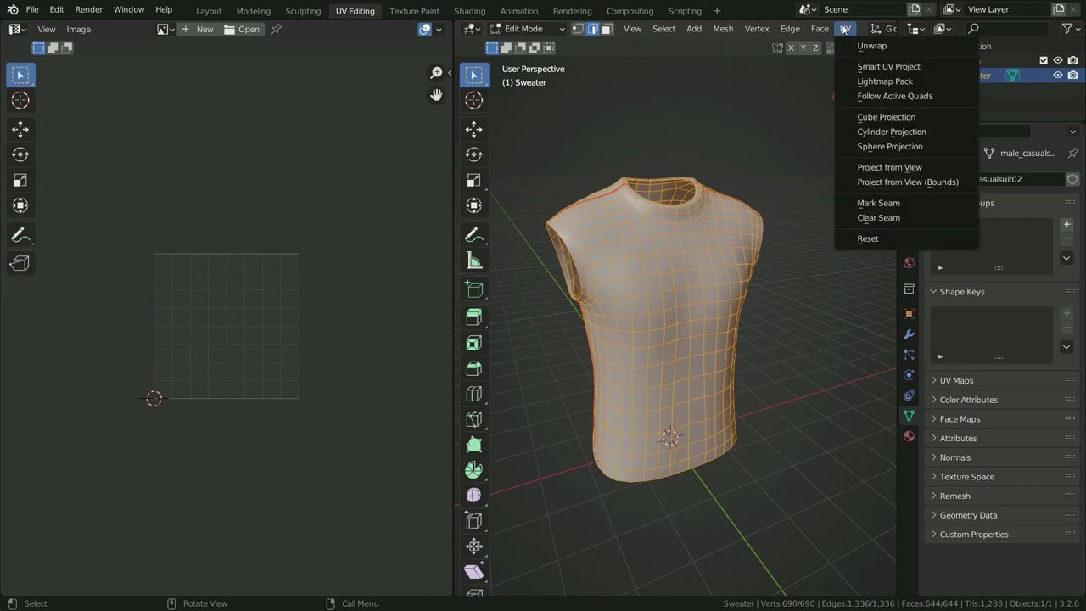
click(887, 48)
scroll(213, 339, up, 3)
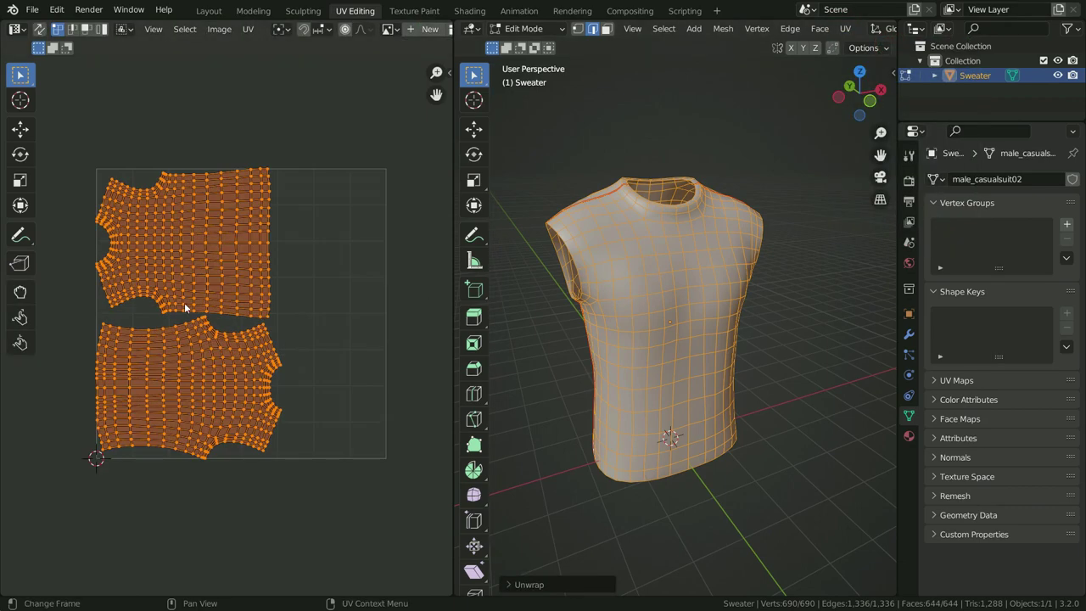
scroll(181, 303, up, 1)
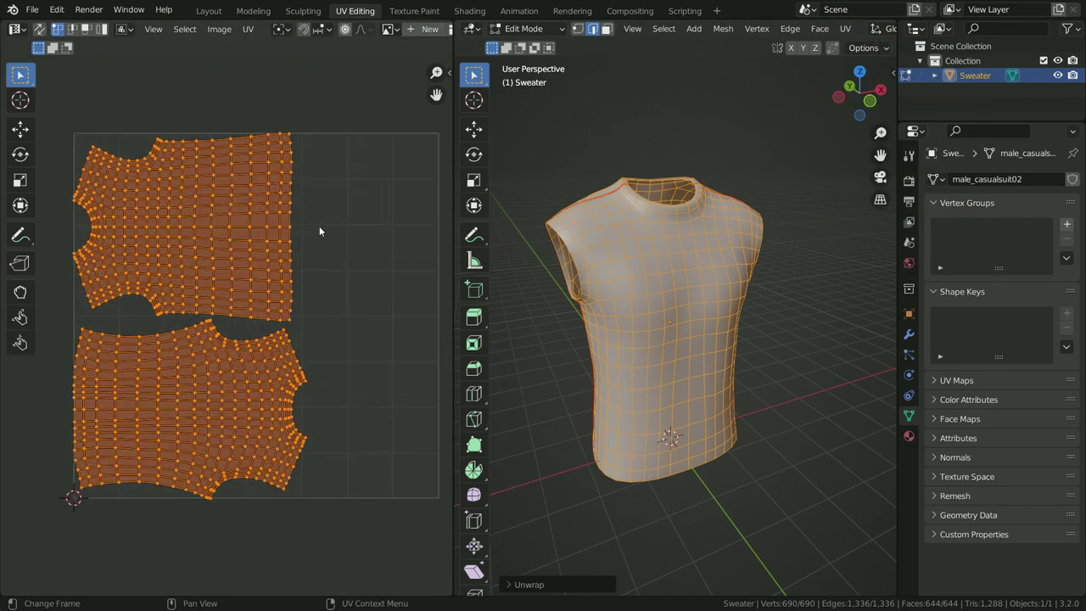
click(531, 585)
drag(620, 581, 660, 582)
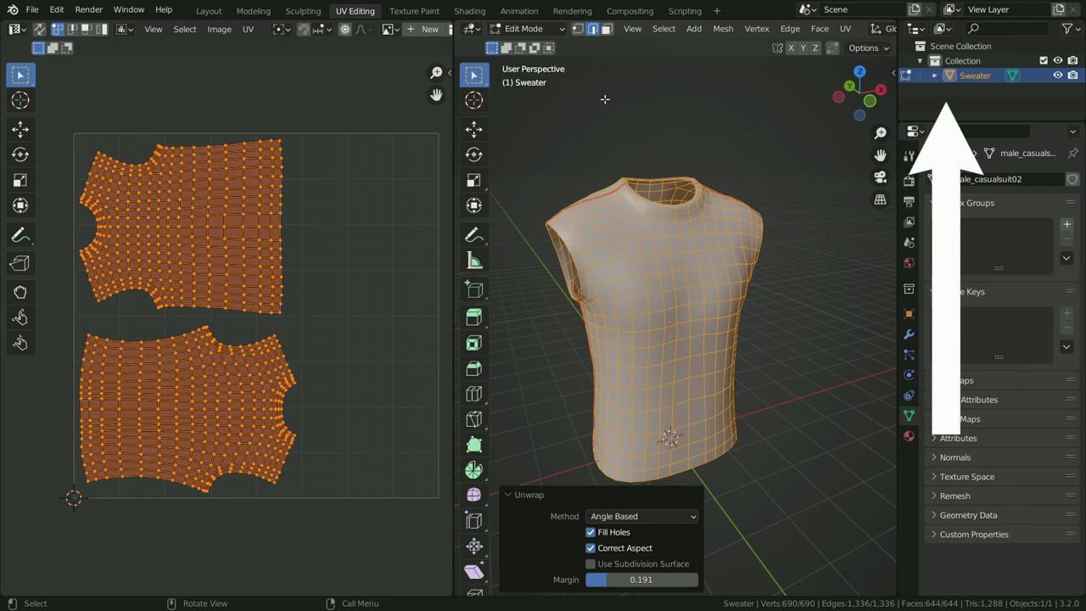
- Switch to the Shading workspace and create a new material for the sweater
click(476, 11)
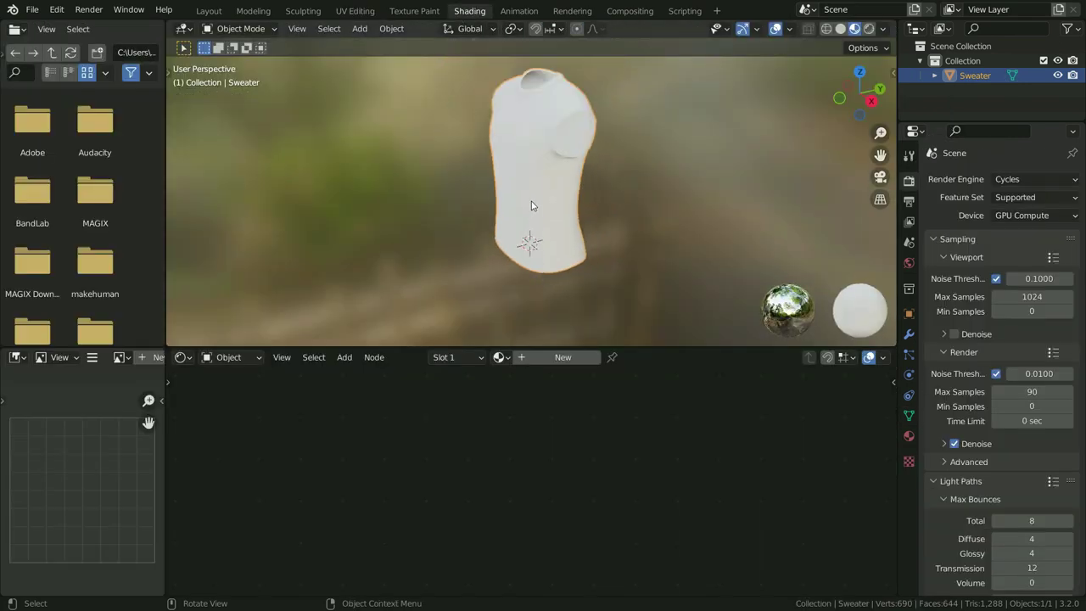
middle_drag(526, 169, 682, 159)
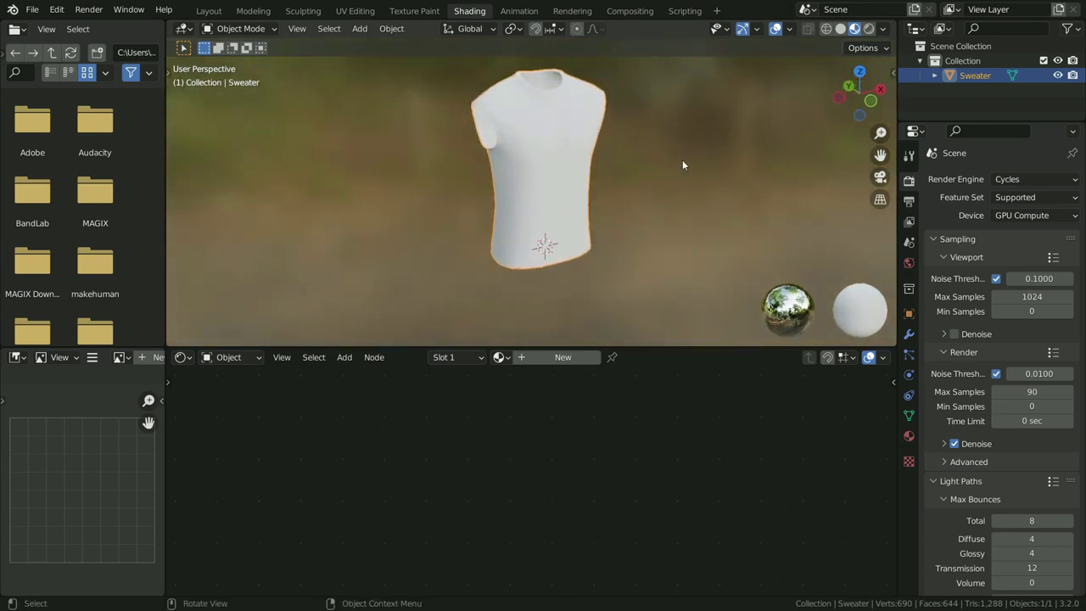
click(563, 358)
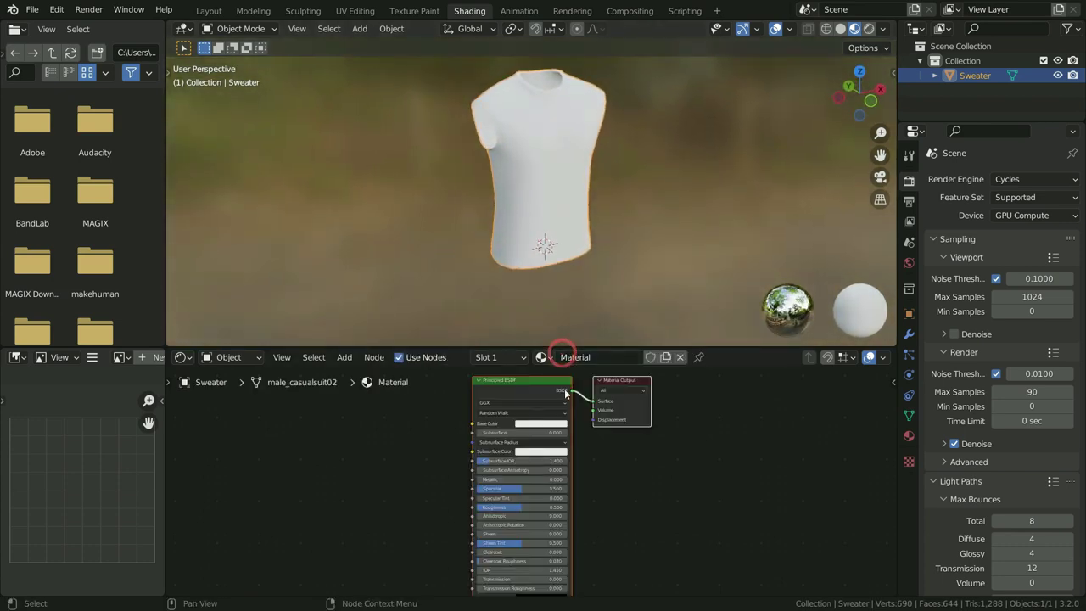
scroll(462, 424, up, 3)
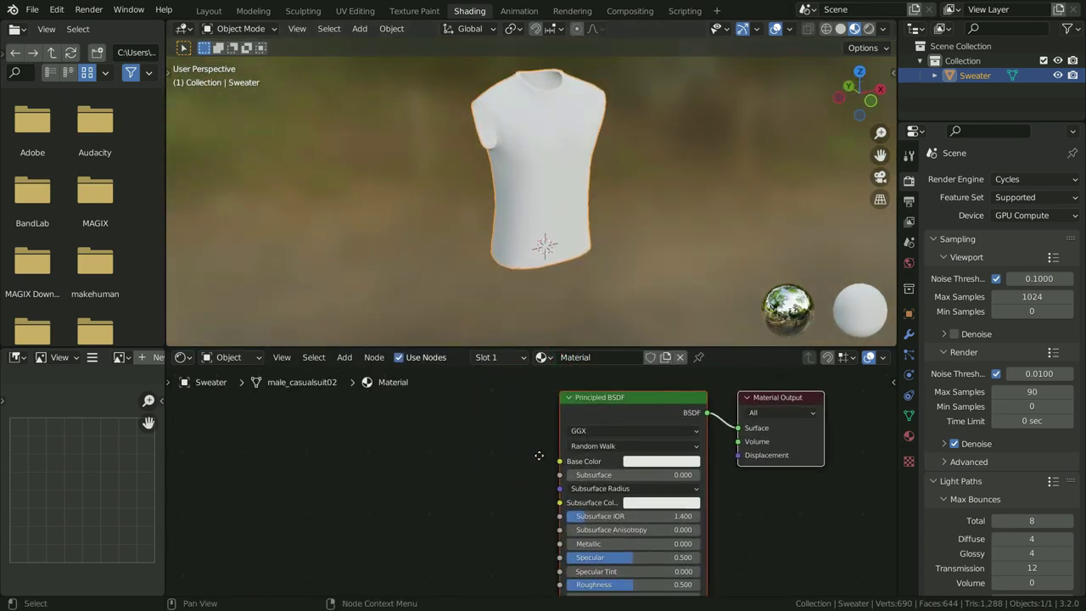
- Add an Image Texture node and place it beside the Principled BSDF node's inputs
key(shift+a)
mouse_move(370, 462)
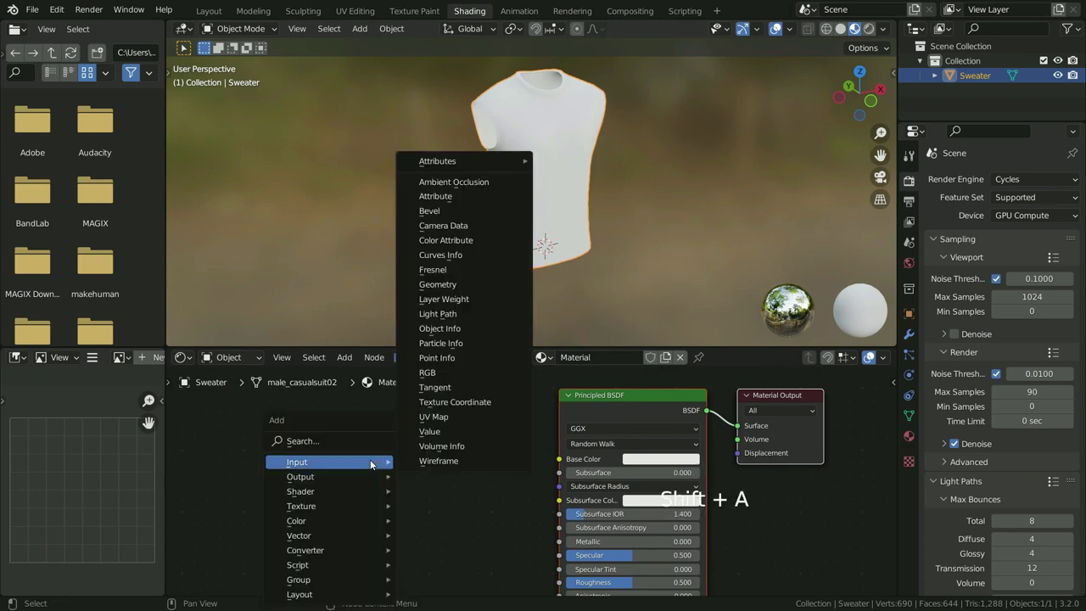
mouse_move(332, 507)
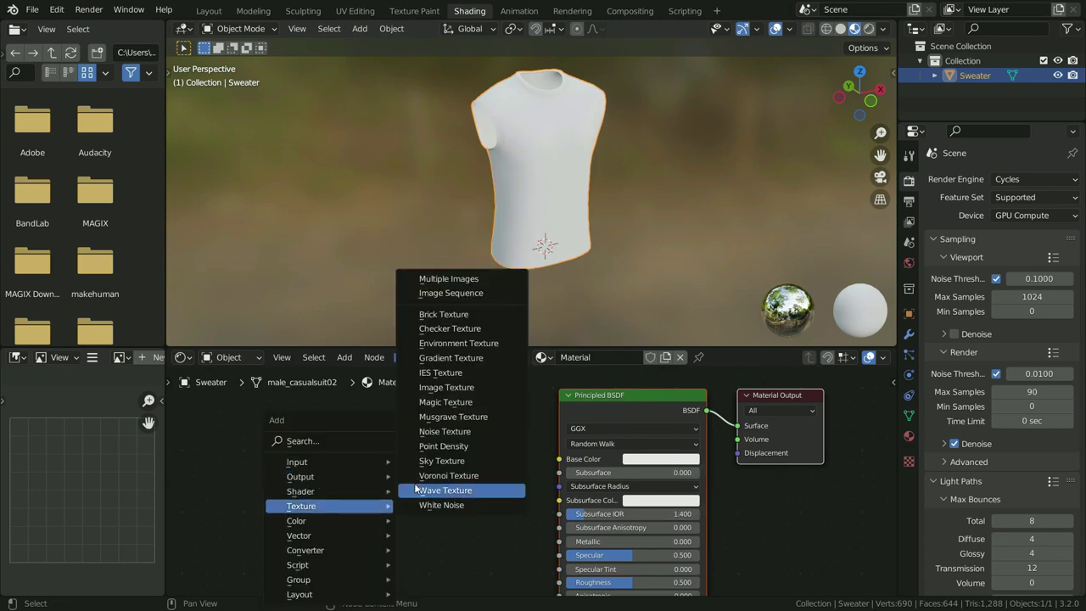
click(458, 390)
click(423, 503)
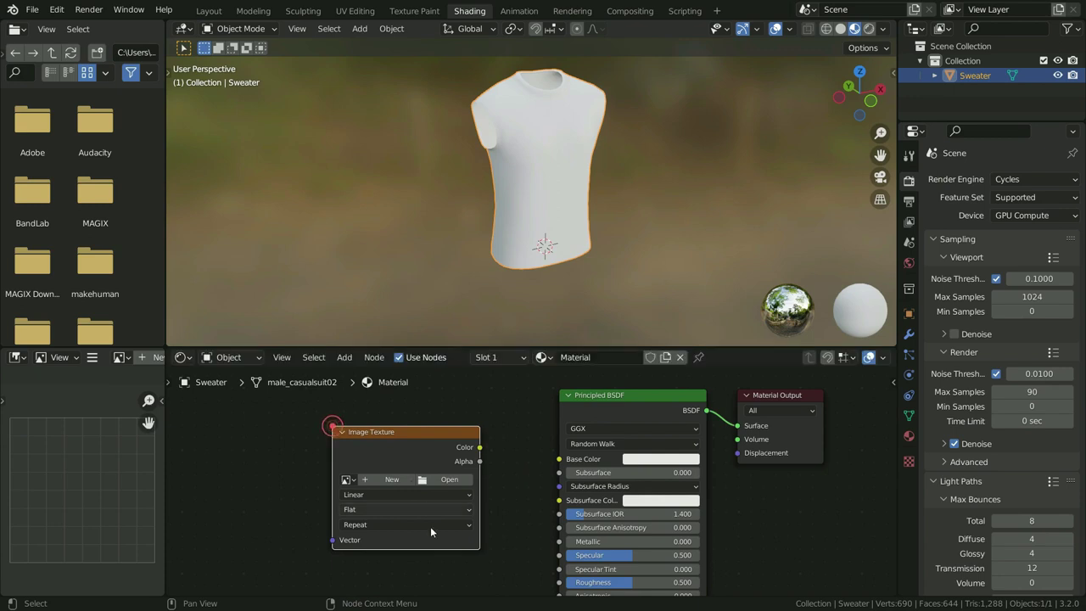
- Load 4K-fabric_79_base_color.png from the Desktop folder fabric_79-4K into the Image Texture node
scroll(433, 533, up, 1)
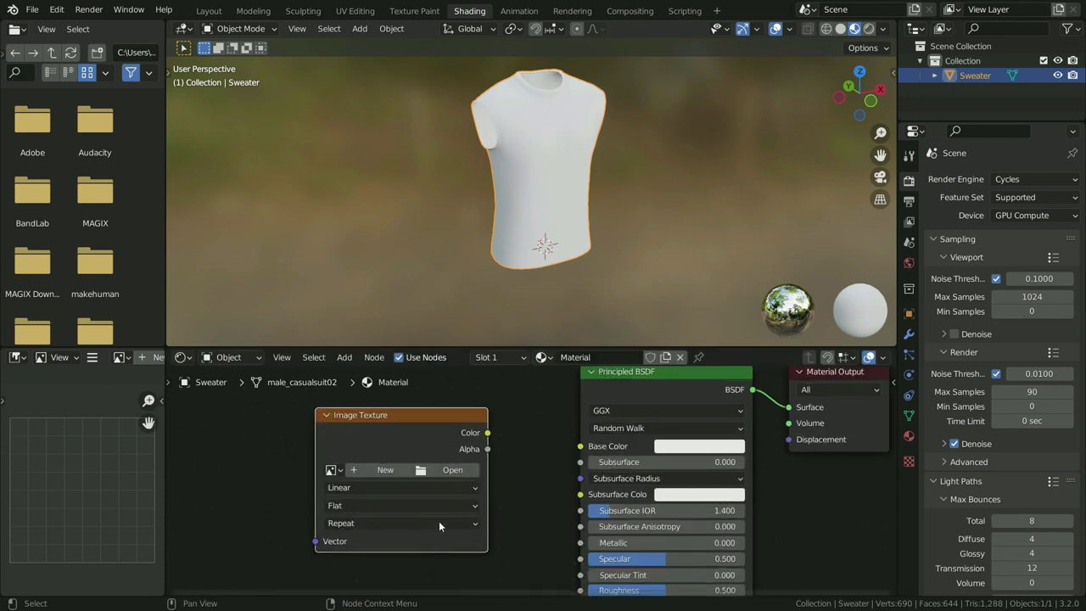
click(452, 472)
click(377, 257)
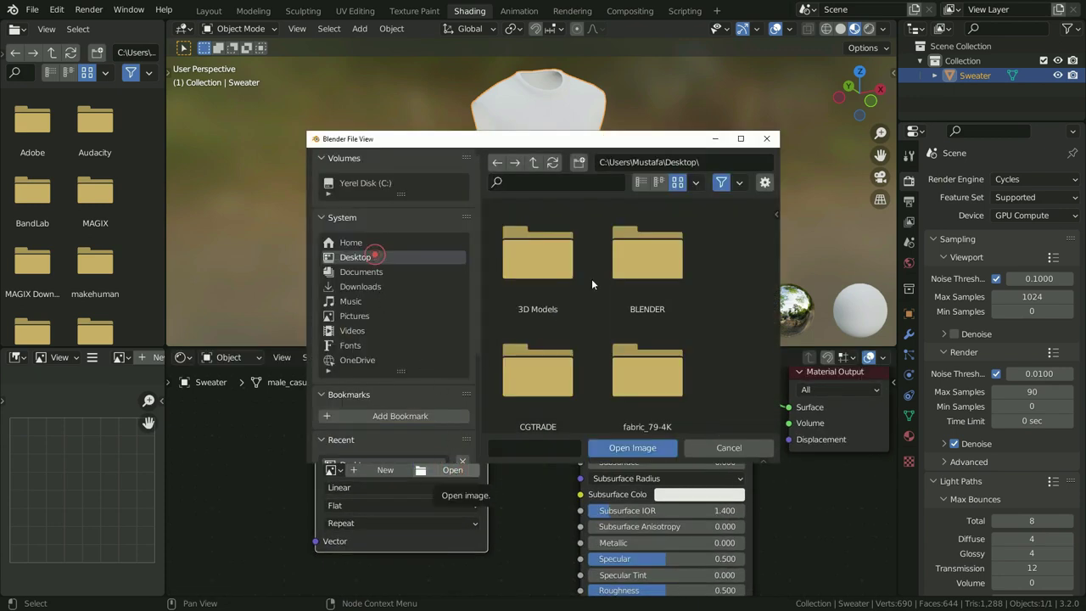
scroll(648, 337, down, 4)
scroll(663, 267, up, 2)
double_click(663, 266)
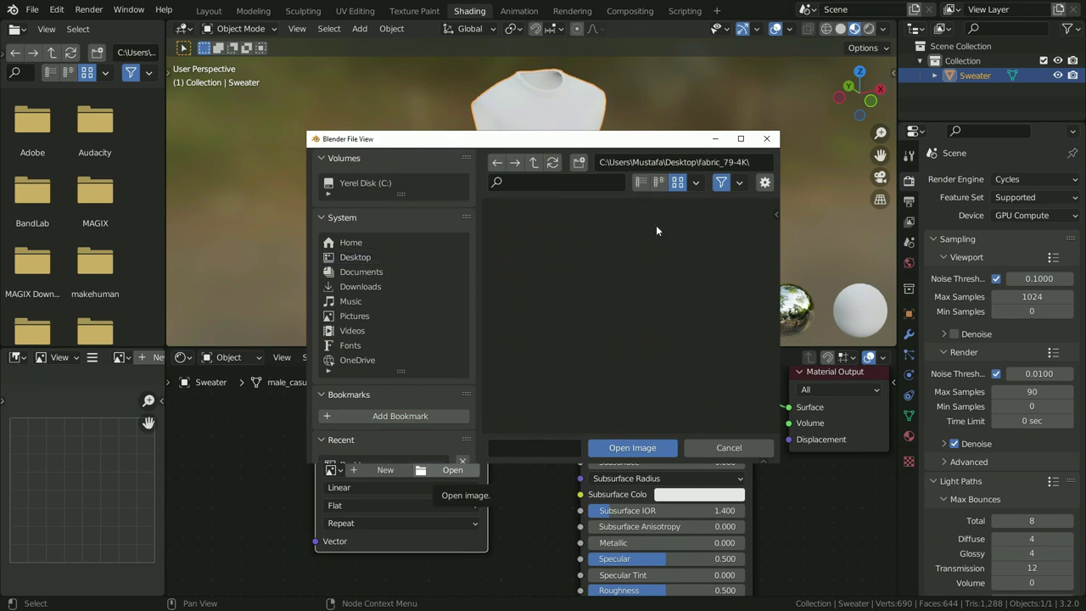
click(661, 266)
click(636, 449)
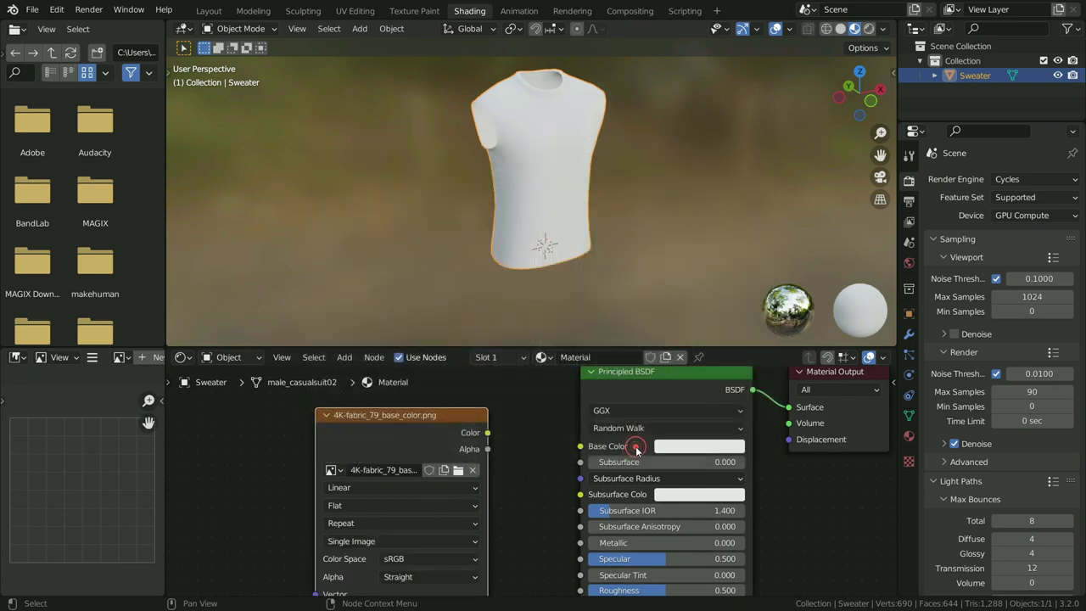
- Connect the fabric image's Color output to the Principled BSDF's Base Color input
scroll(496, 444, down, 1)
drag(489, 433, 568, 443)
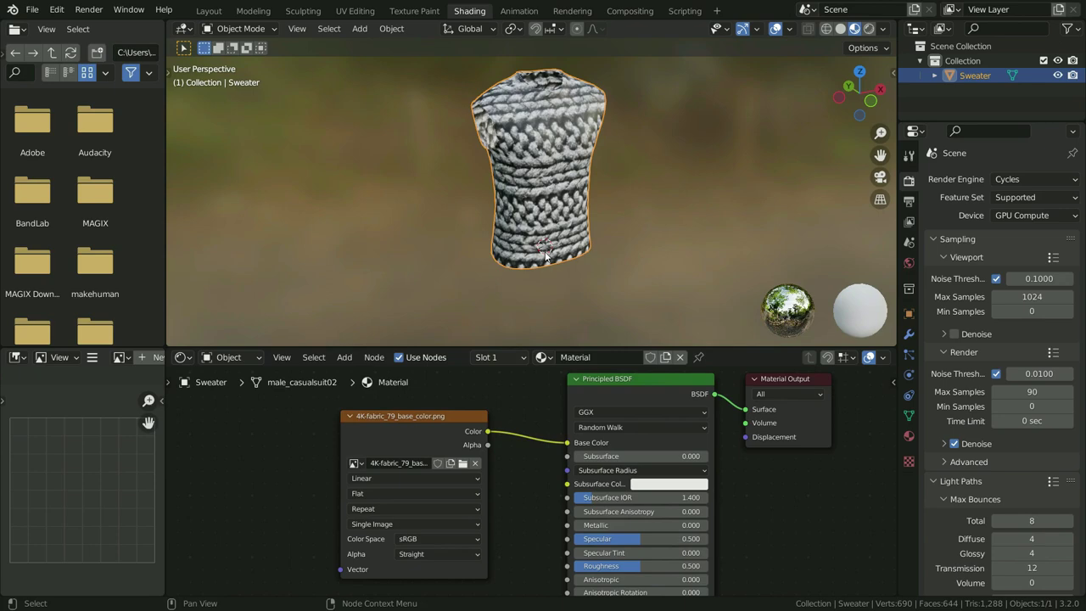
middle_drag(546, 254, 565, 198)
- Add linked Texture Coordinate and Mapping nodes to the fabric base color texture
middle_drag(523, 453, 720, 451)
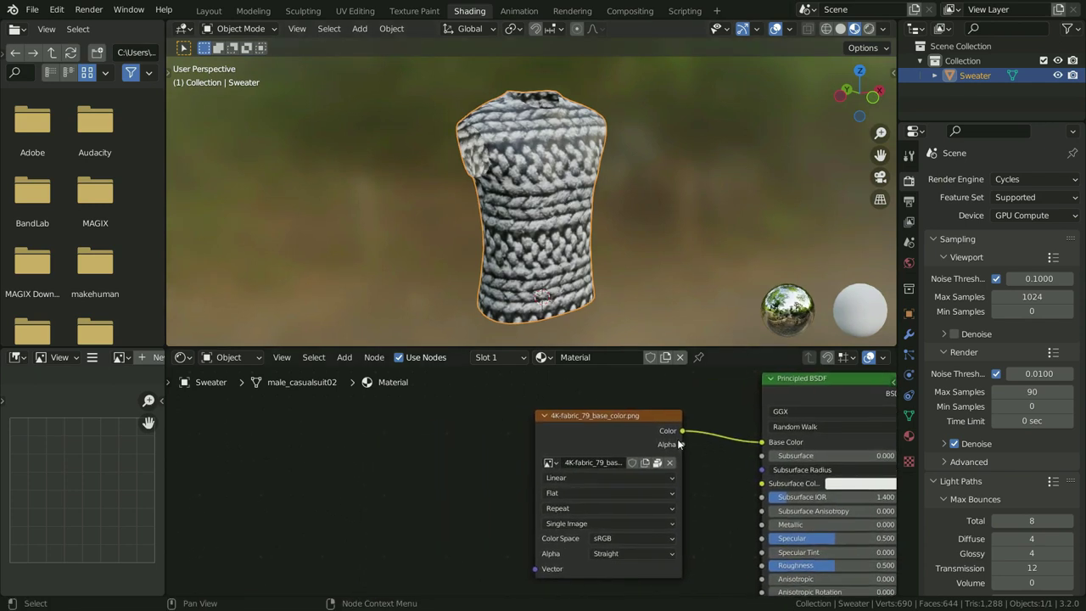
click(591, 419)
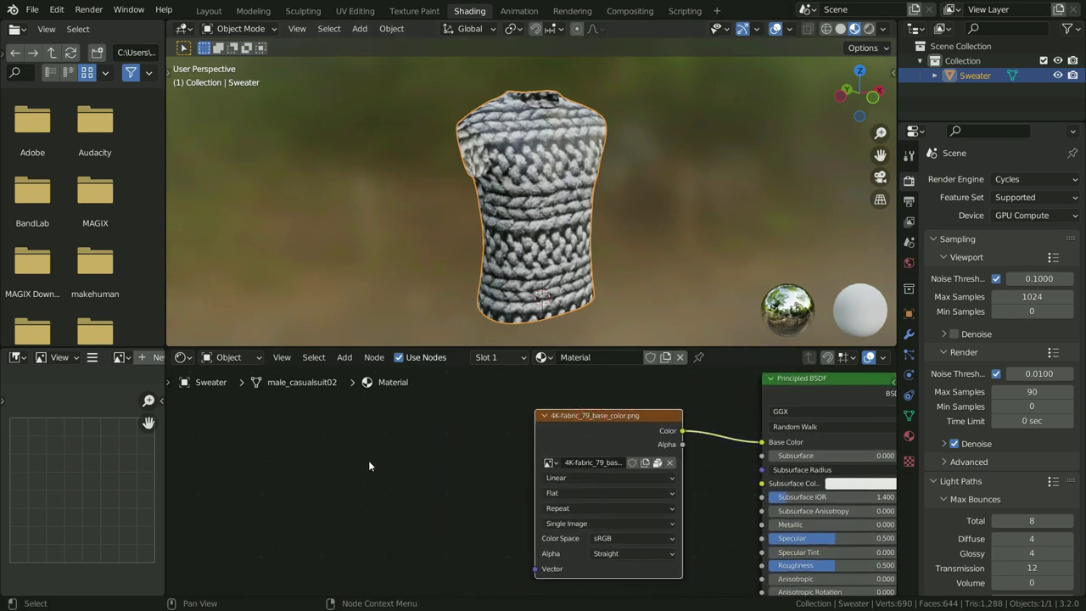
key(ctrl+t)
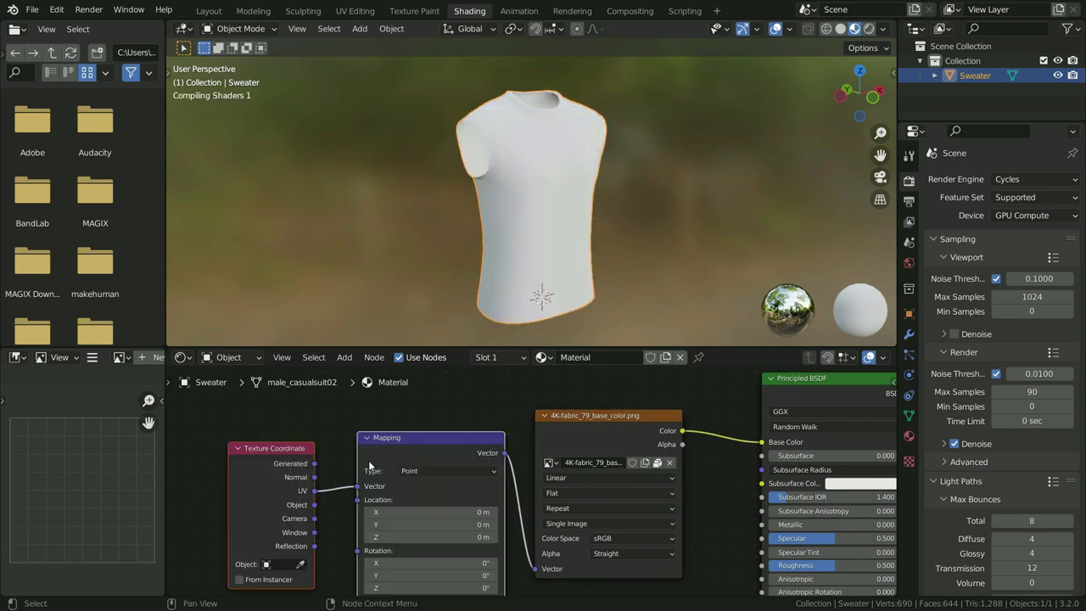
- Set the Mapping node's X, Y and Z scale to 7 and check the knit pattern on the sweater
scroll(377, 401, down, 2)
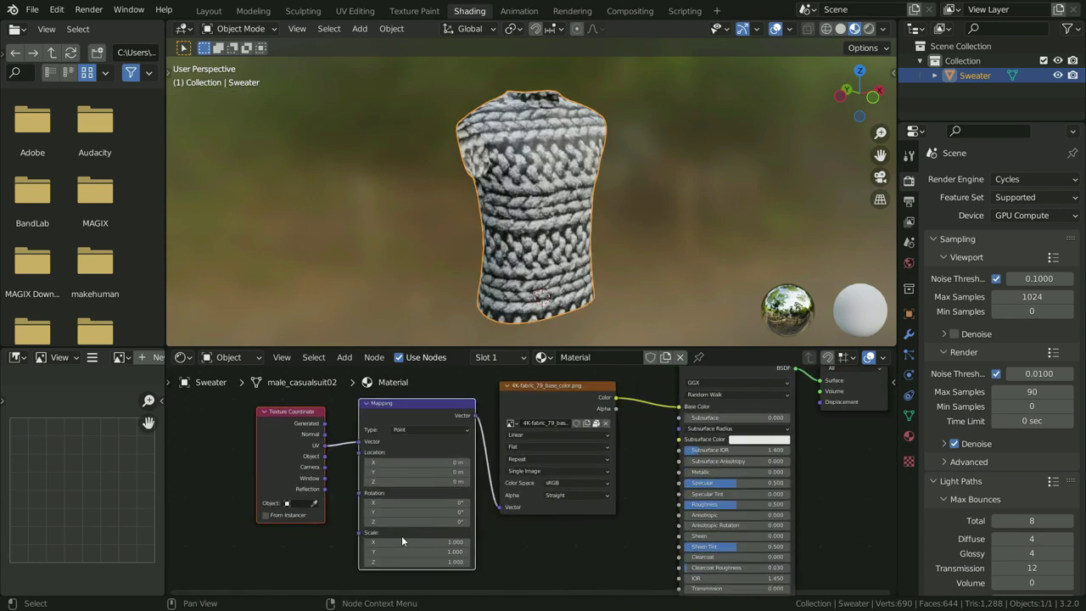
scroll(443, 544, up, 5)
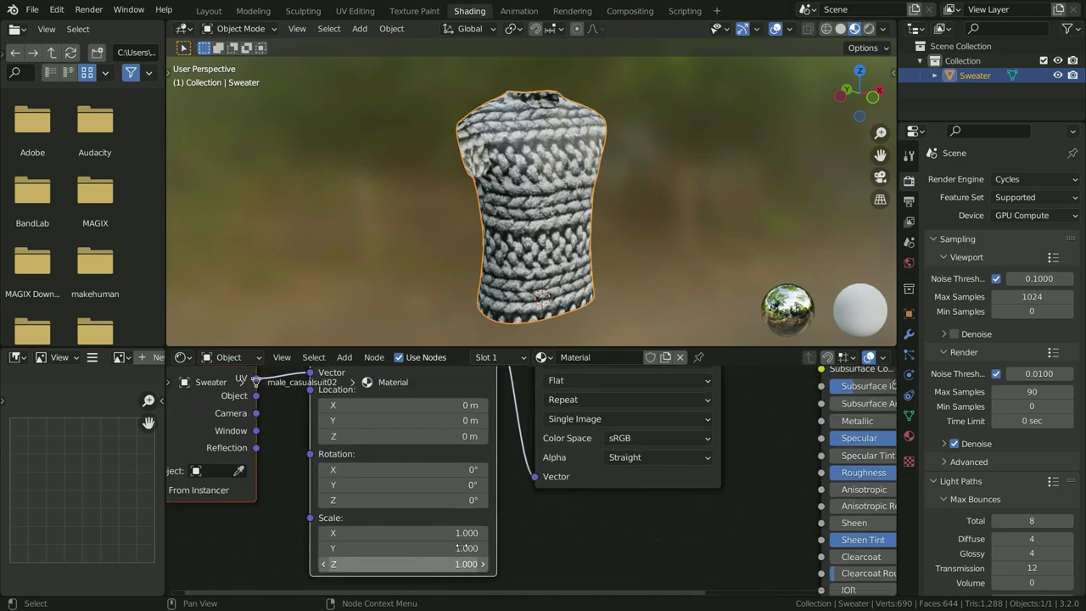
mouse_move(462, 532)
mouse_down()
mouse_move(462, 564)
mouse_move(462, 527)
mouse_up()
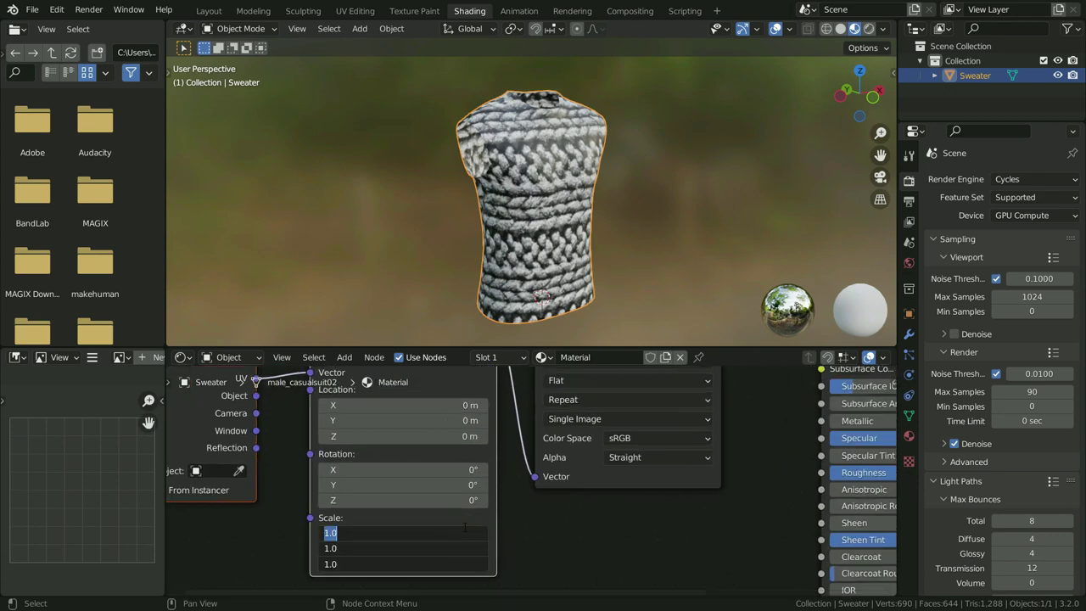
key(Return)
scroll(577, 195, up, 4)
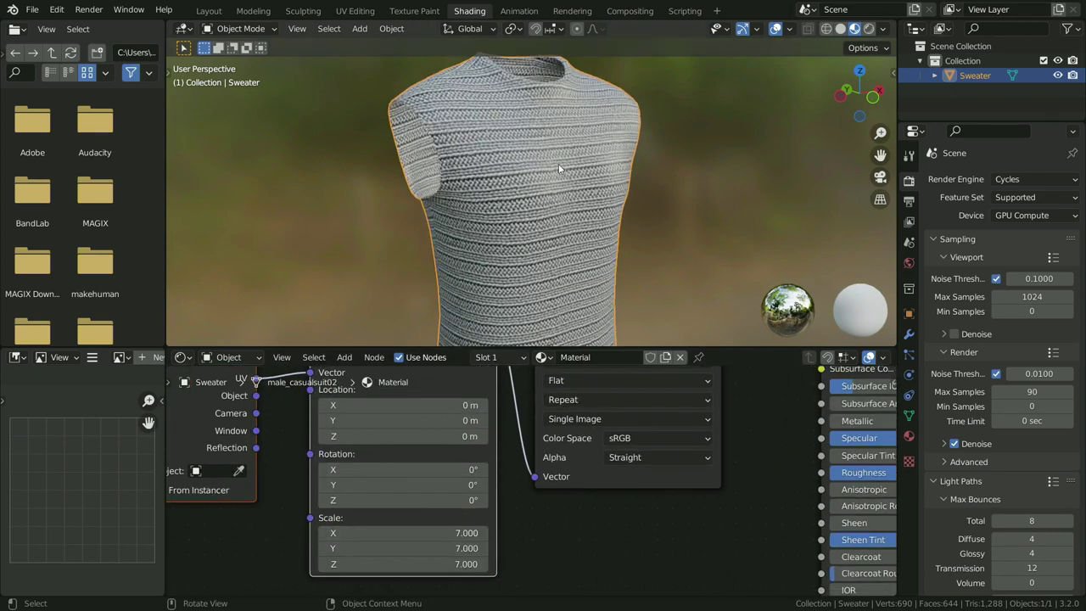
middle_drag(583, 201, 560, 229)
scroll(550, 240, down, 2)
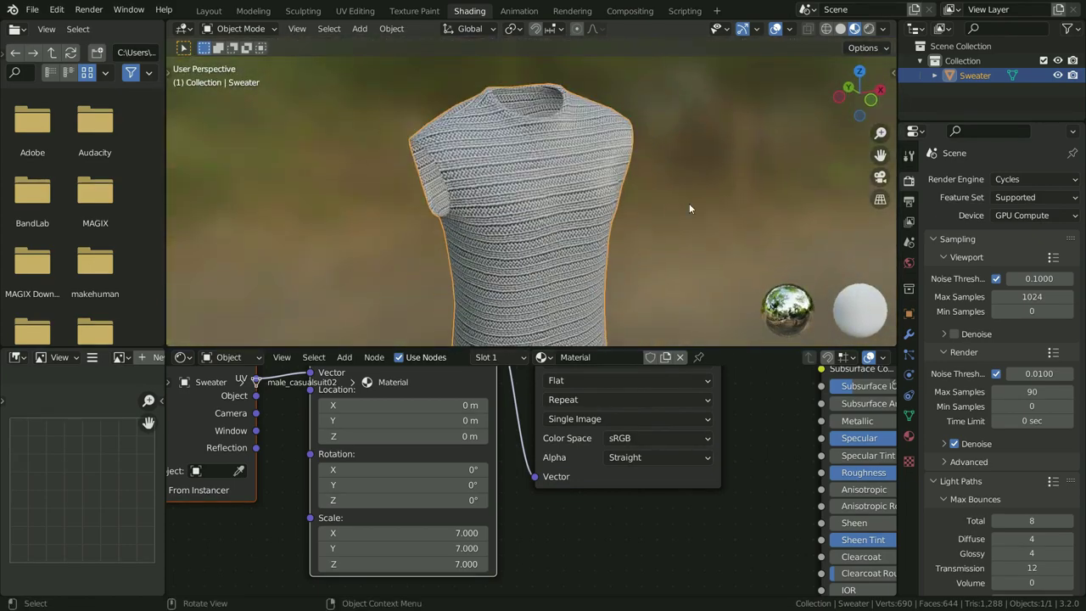
- Add a second Image Texture node below the base color texture in the sweater's material
scroll(450, 488, down, 5)
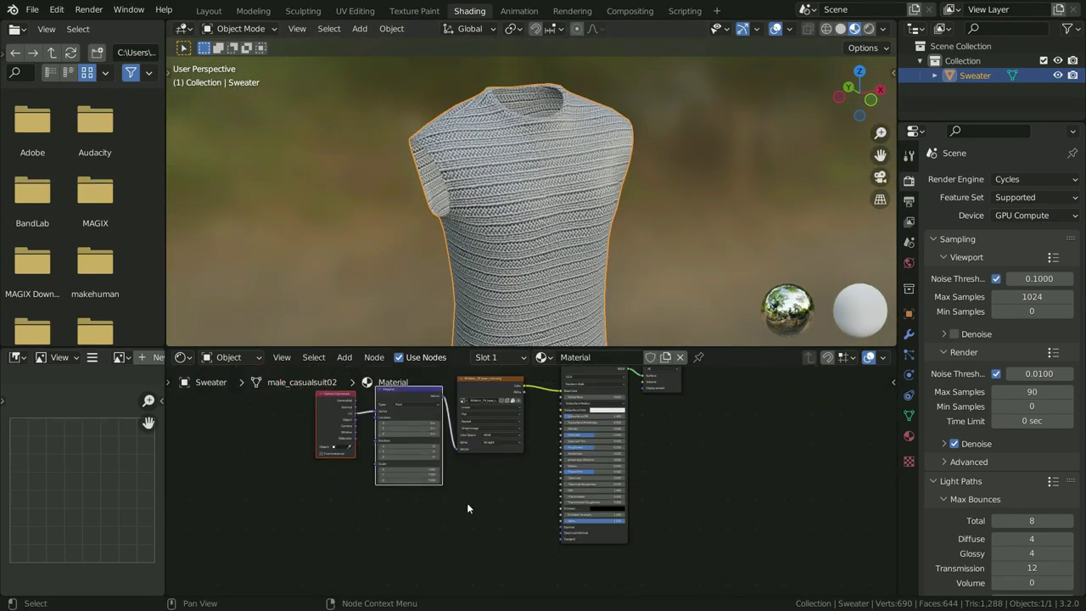
key(shift+a)
mouse_move(408, 506)
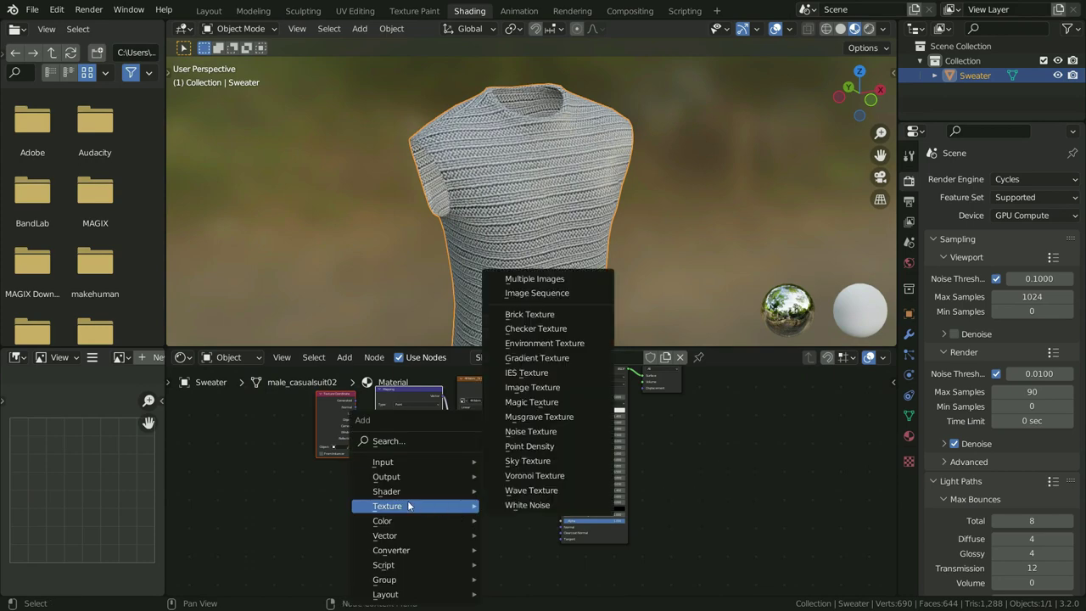
click(532, 387)
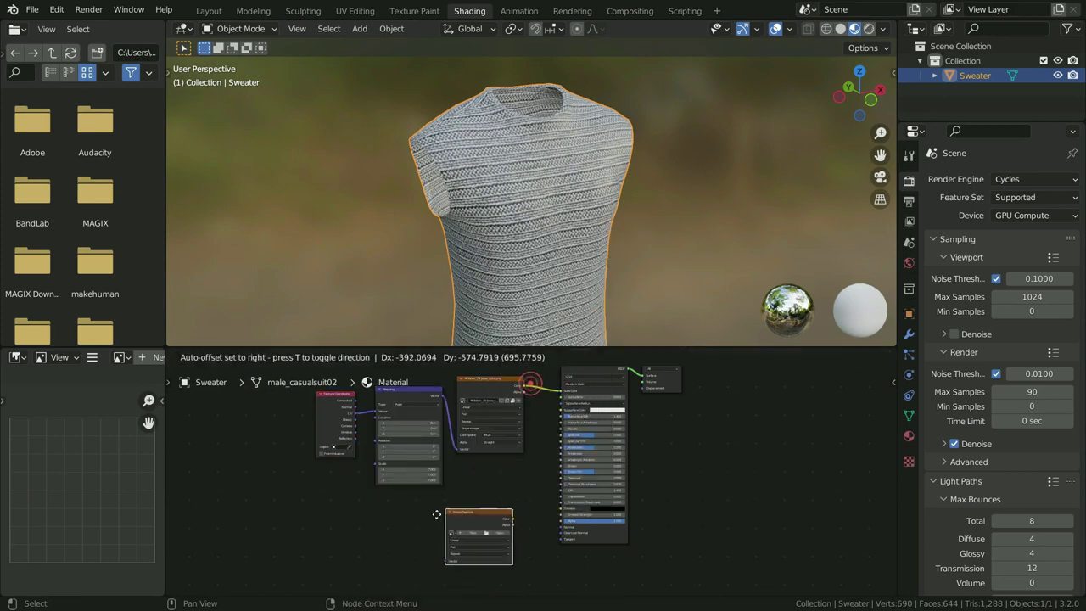
click(474, 503)
- Load 4K-fabric_79_normal.png from the Desktop folder fabric_79-4K into the new Image Texture node
scroll(504, 525, up, 5)
click(509, 484)
scroll(624, 342, down, 3)
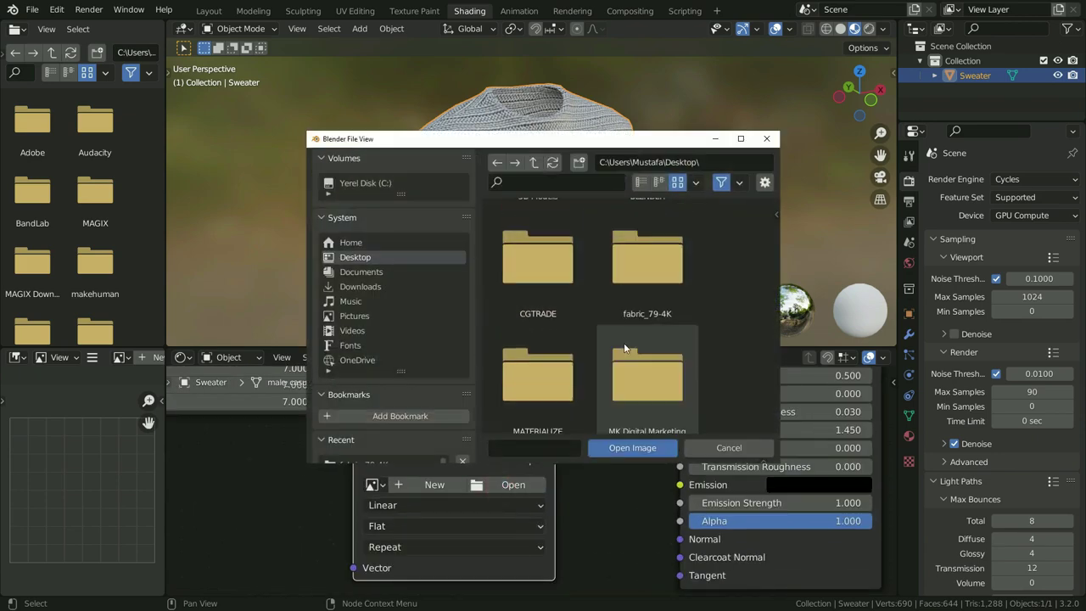
click(633, 280)
scroll(565, 325, down, 3)
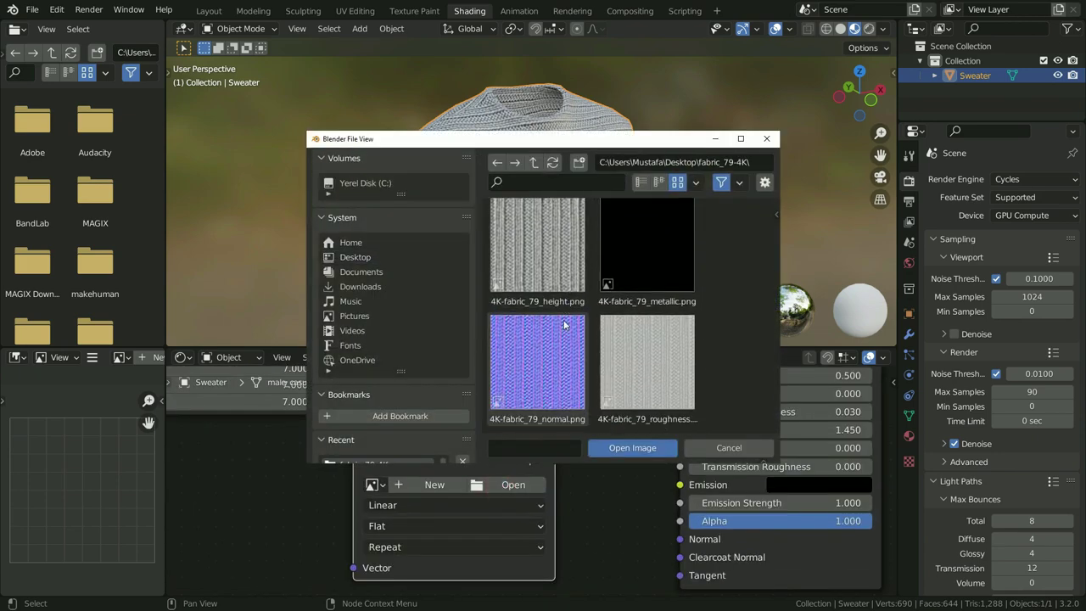
click(552, 355)
click(629, 447)
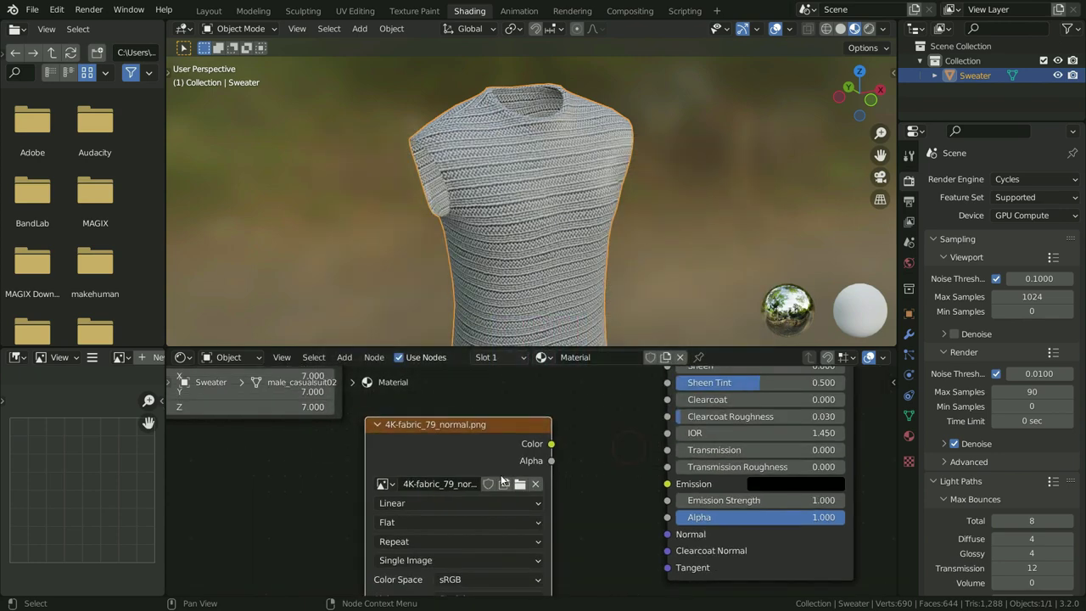
- Set the normal texture's color space to Non-Color and move its node away from the Principled BSDF
scroll(480, 557, down, 1)
scroll(494, 522, up, 3)
click(494, 522)
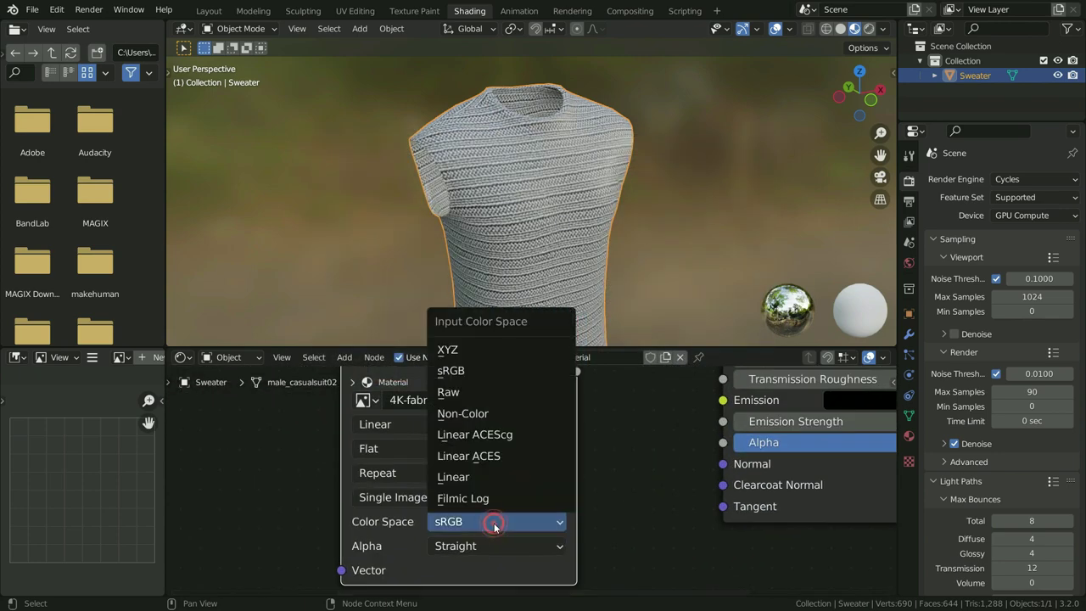
click(462, 414)
scroll(463, 424, down, 4)
drag(462, 430, 374, 438)
scroll(463, 464, up, 1)
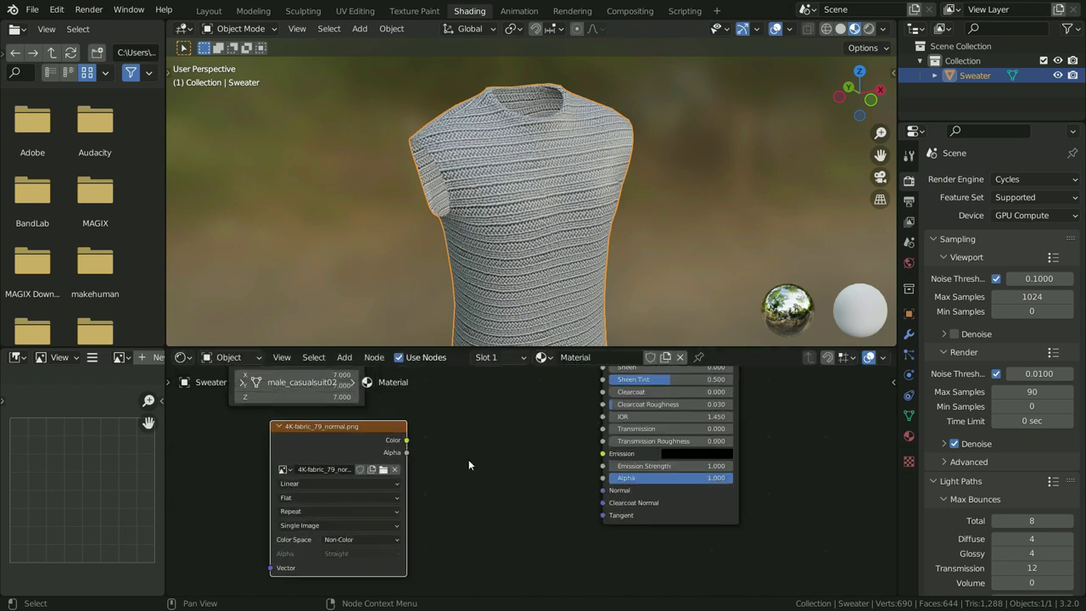
- Add a Normal Map node between the normal texture and the Principled BSDF
key(shift+a)
mouse_move(443, 490)
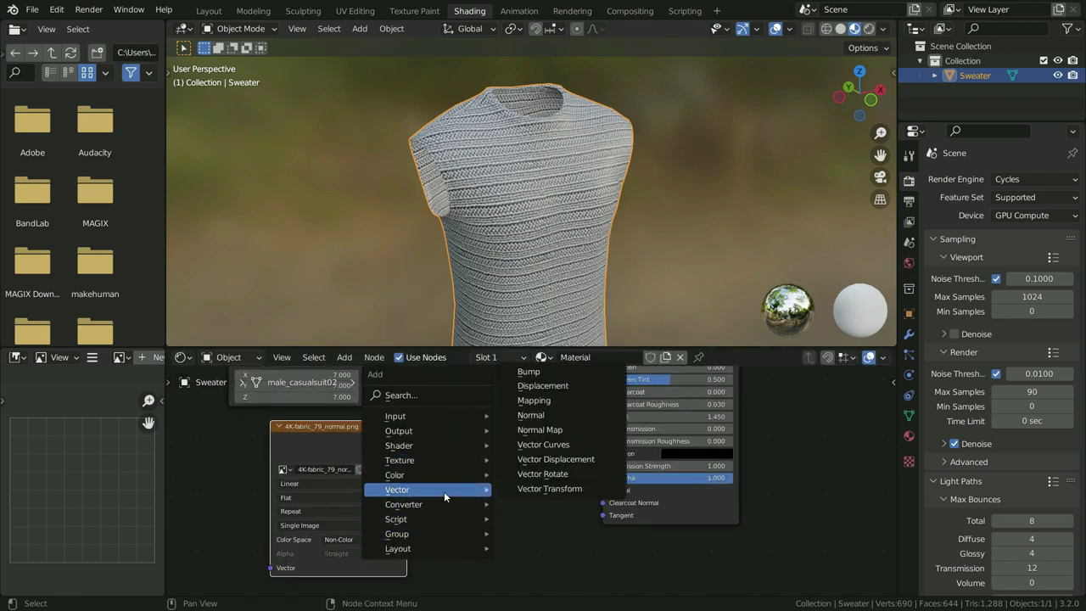
click(537, 430)
click(467, 436)
- Move the Texture Coordinate and Mapping nodes further from the textures and connect Mapping's Vector output to the normal texture's Vector input
scroll(522, 497, down, 3)
drag(382, 392, 449, 442)
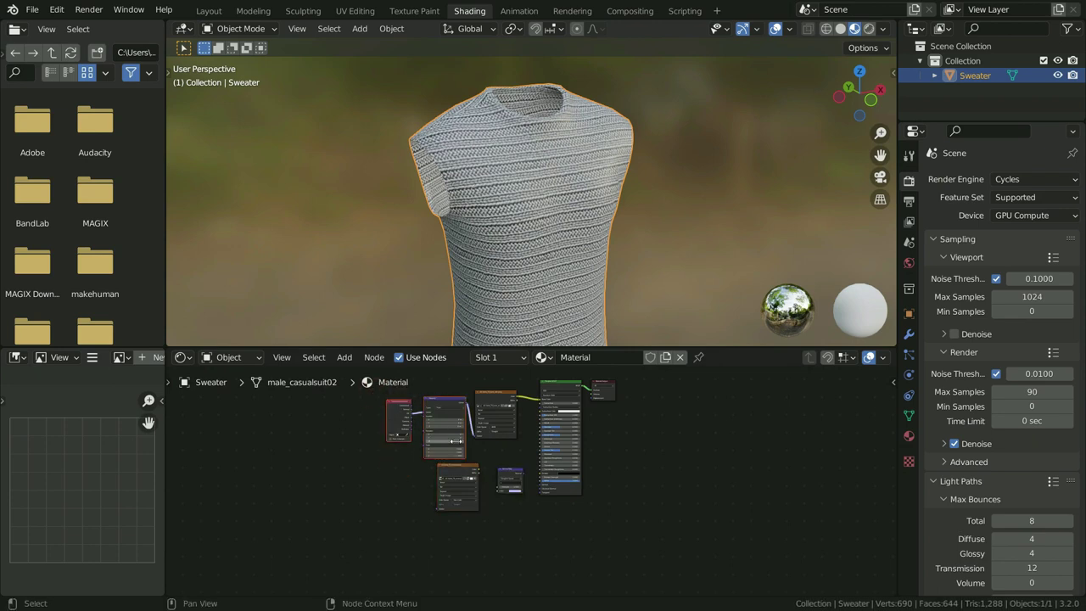
key(g)
click(398, 458)
scroll(418, 463, up, 2)
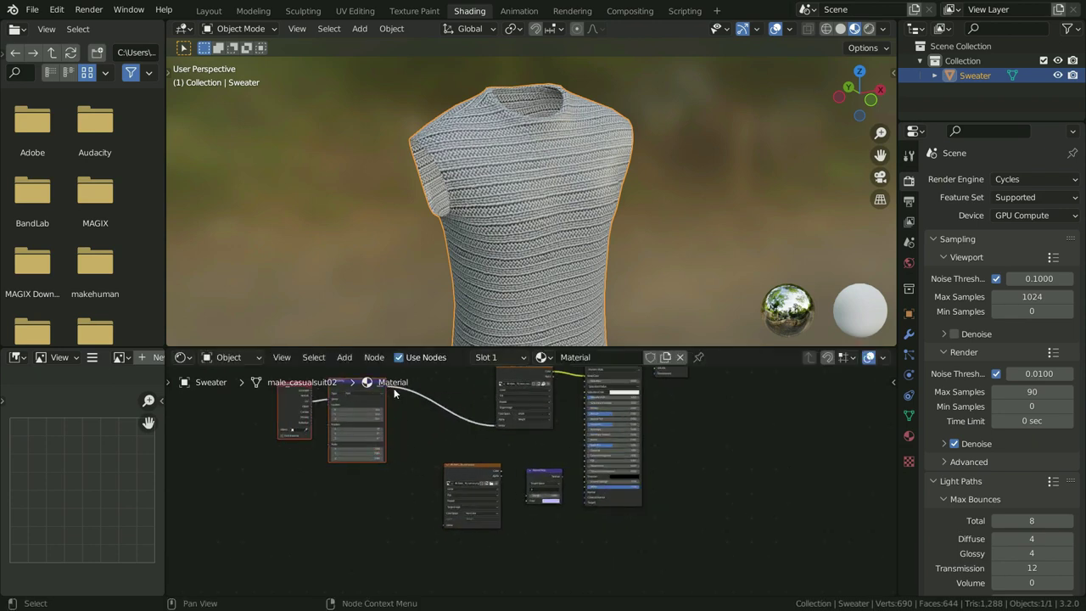
scroll(403, 424, up, 3)
drag(384, 411, 465, 492)
- Connect the normal texture's Color to the Normal Map node's Color, and its Normal output to the Principled BSDF's Normal input
scroll(492, 526, up, 4)
drag(520, 421, 589, 501)
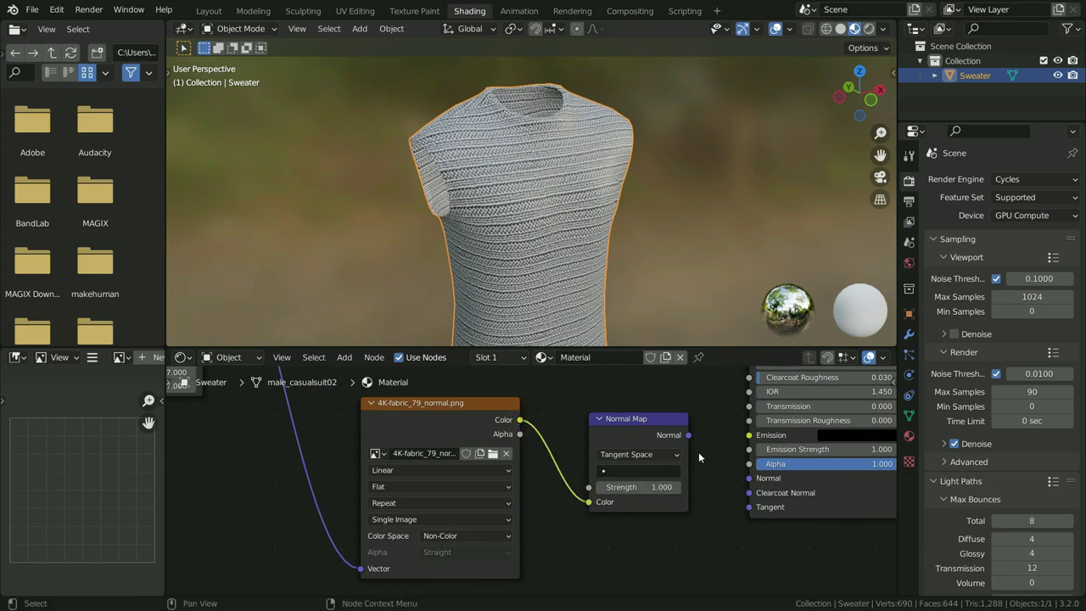
drag(689, 436, 749, 479)
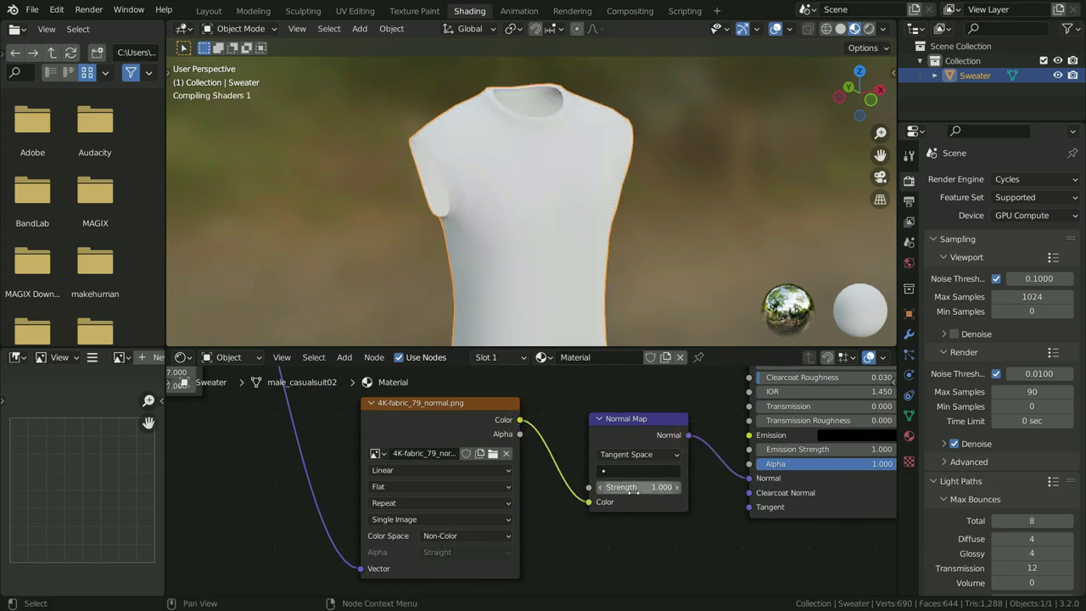
- Set the Normal Map strength to 3 and check the knit relief on the sweater
scroll(620, 509, down, 7)
scroll(527, 236, up, 3)
scroll(628, 516, up, 7)
scroll(616, 504, up, 1)
click(608, 487)
text(3)
key(Return)
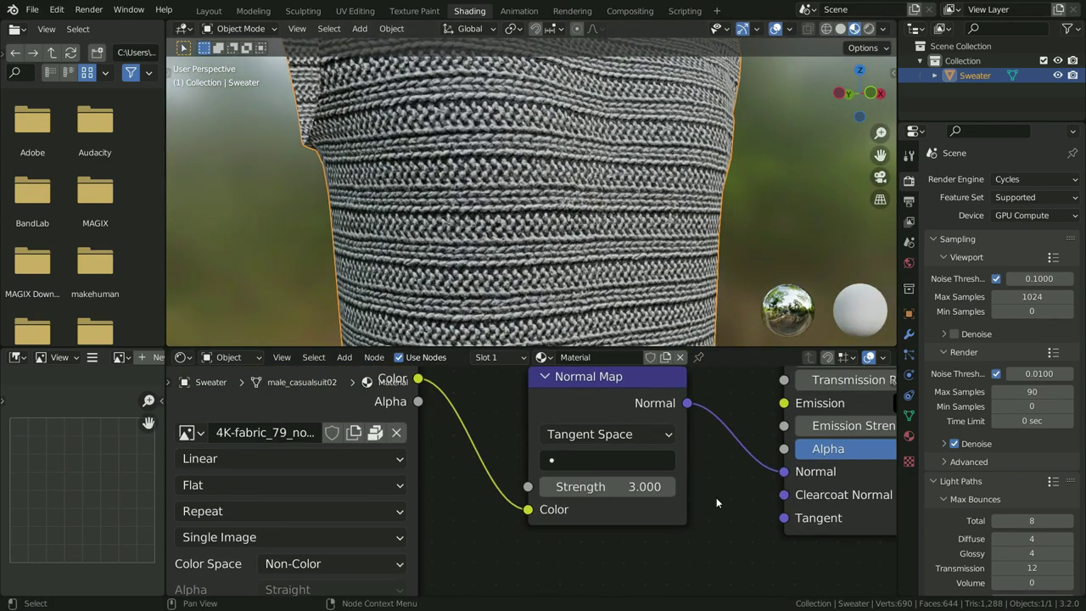
middle_drag(579, 185, 536, 204)
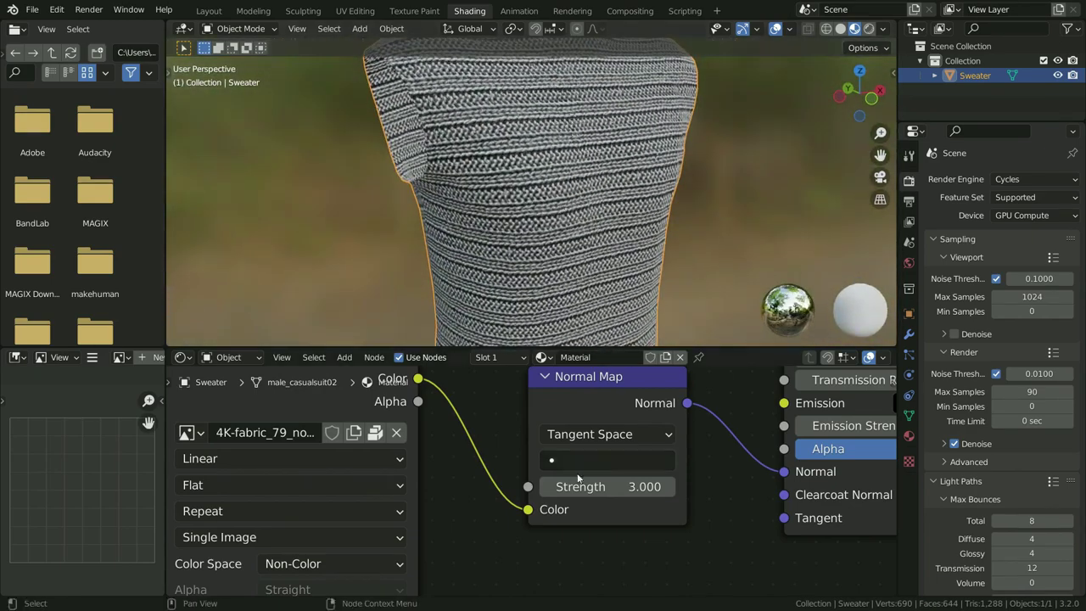
scroll(577, 527, down, 2)
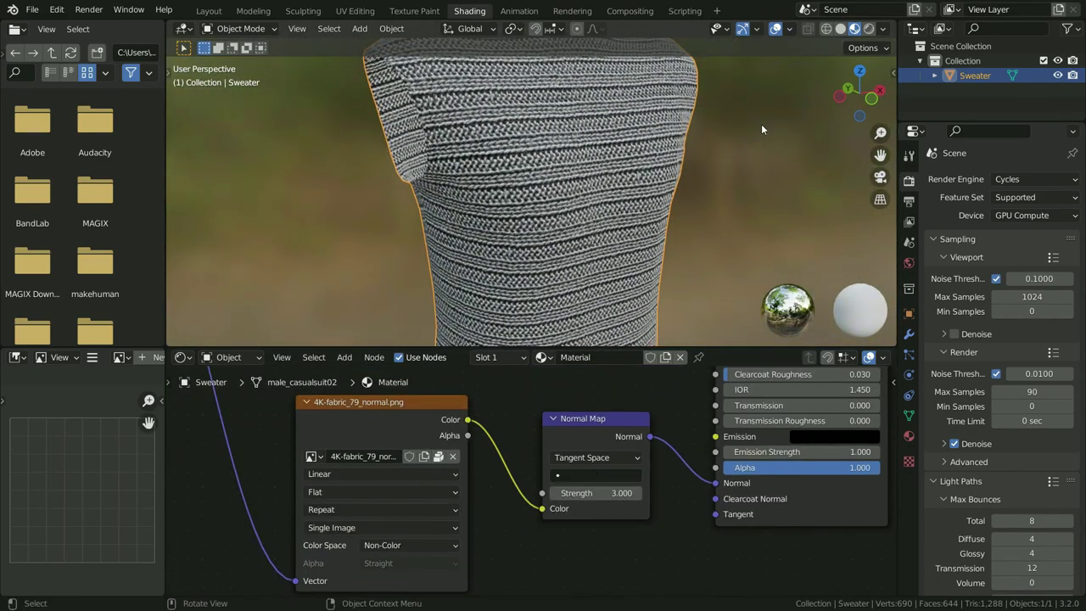
- Switch the viewport to rendered shading and set the render engine to Eevee
click(869, 30)
scroll(556, 197, down, 4)
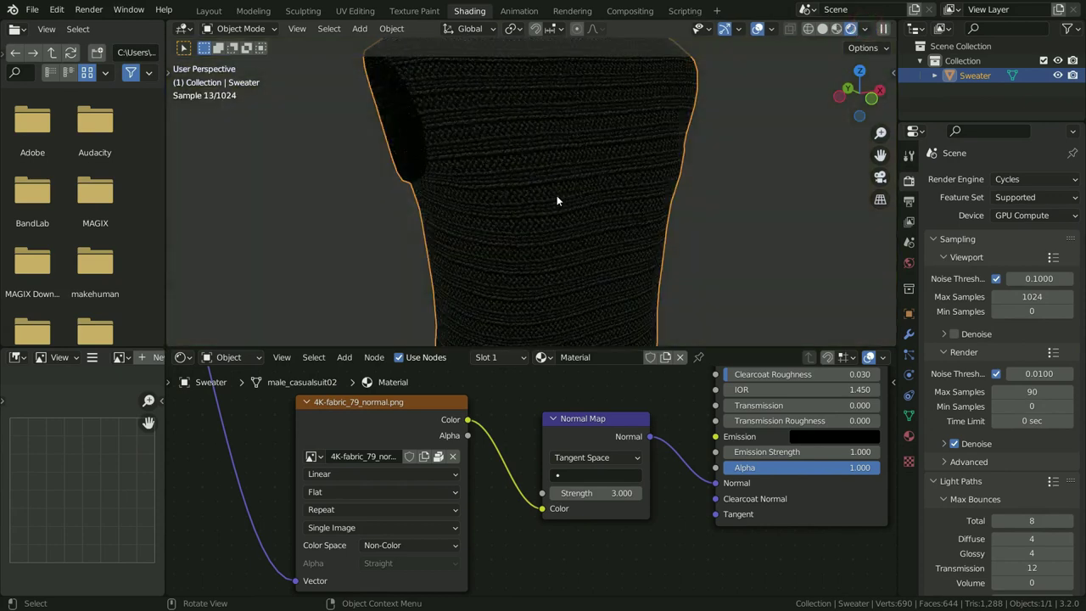
click(1044, 181)
click(1020, 200)
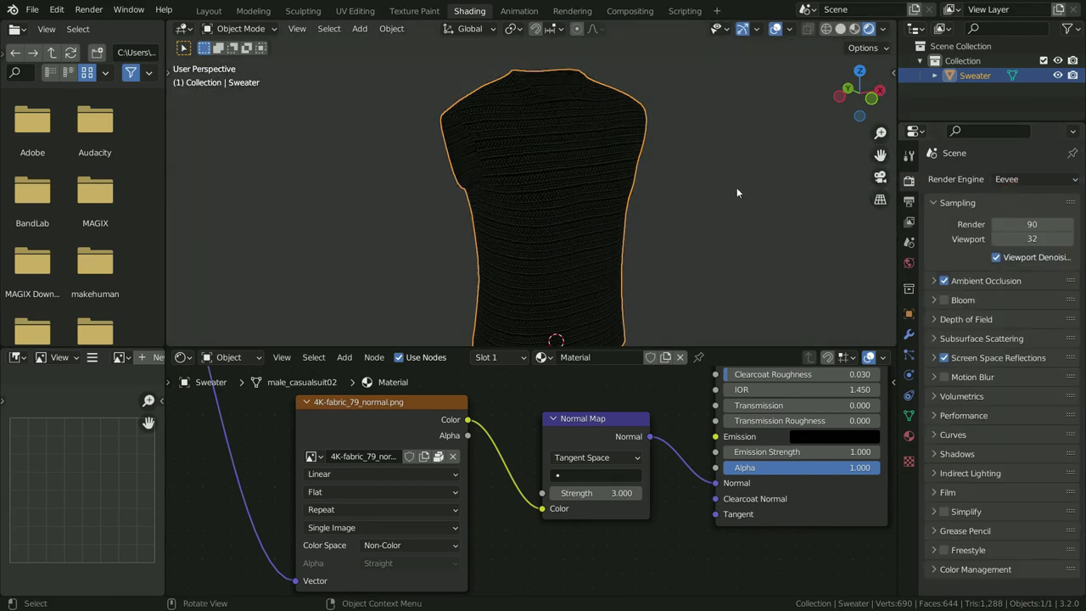
- Widen the world properties area and assign an Environment Texture to the world background color
click(909, 263)
drag(896, 291, 865, 291)
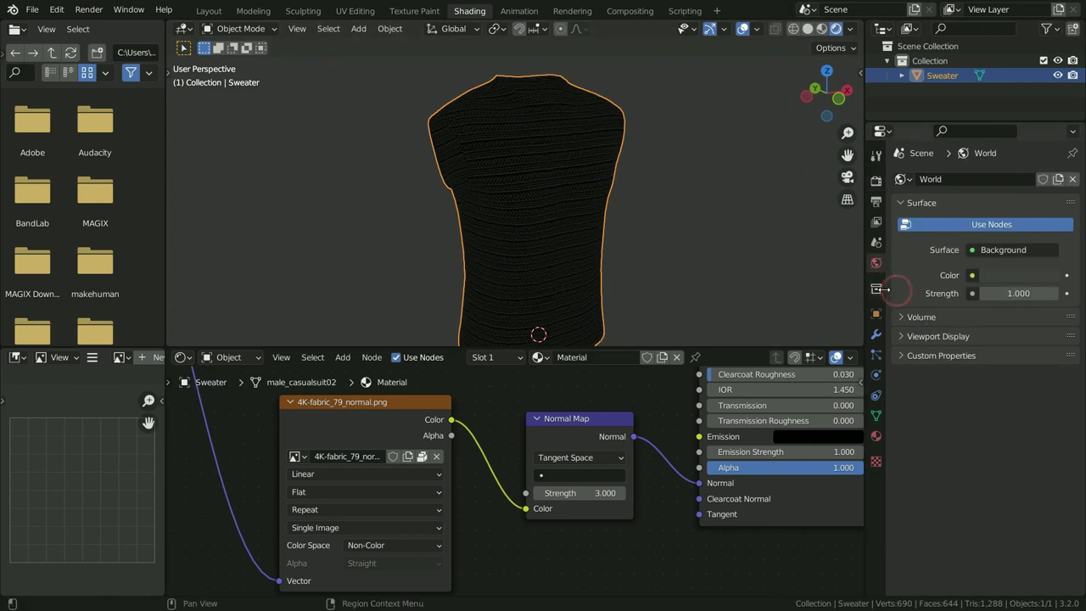
click(973, 276)
click(687, 329)
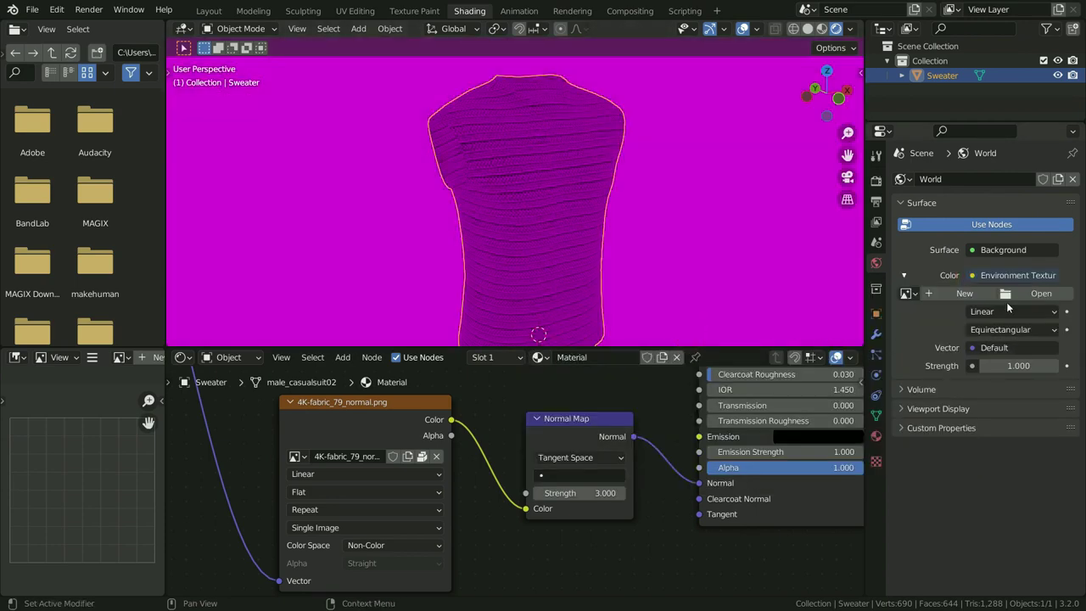
- Load sunny_vondelpark_4k.hdr from the HDRI folder as the world's environment texture
click(1022, 296)
click(378, 419)
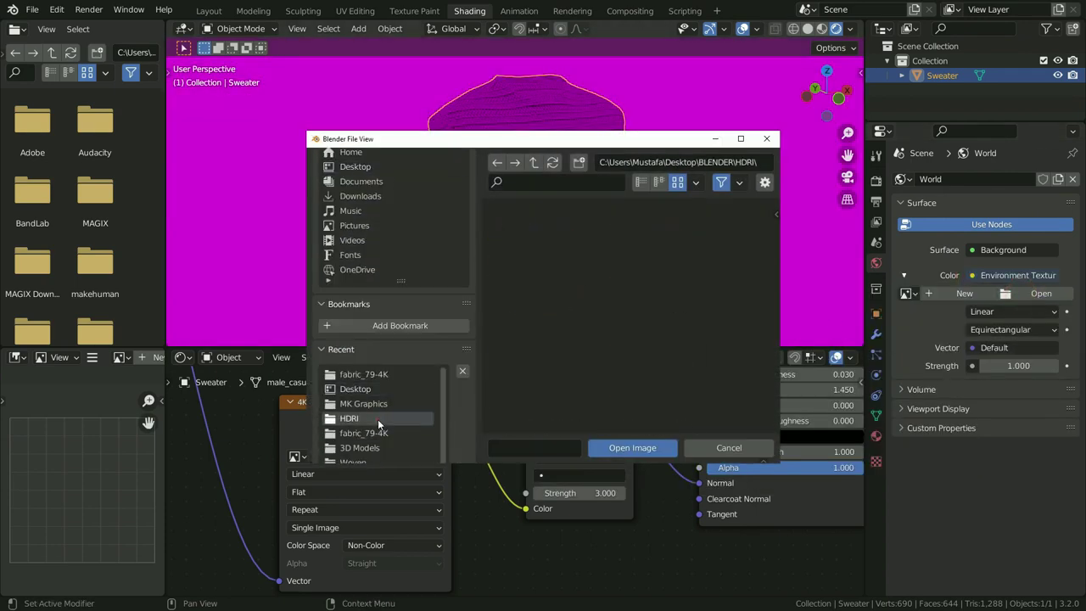
scroll(602, 339, down, 10)
click(647, 384)
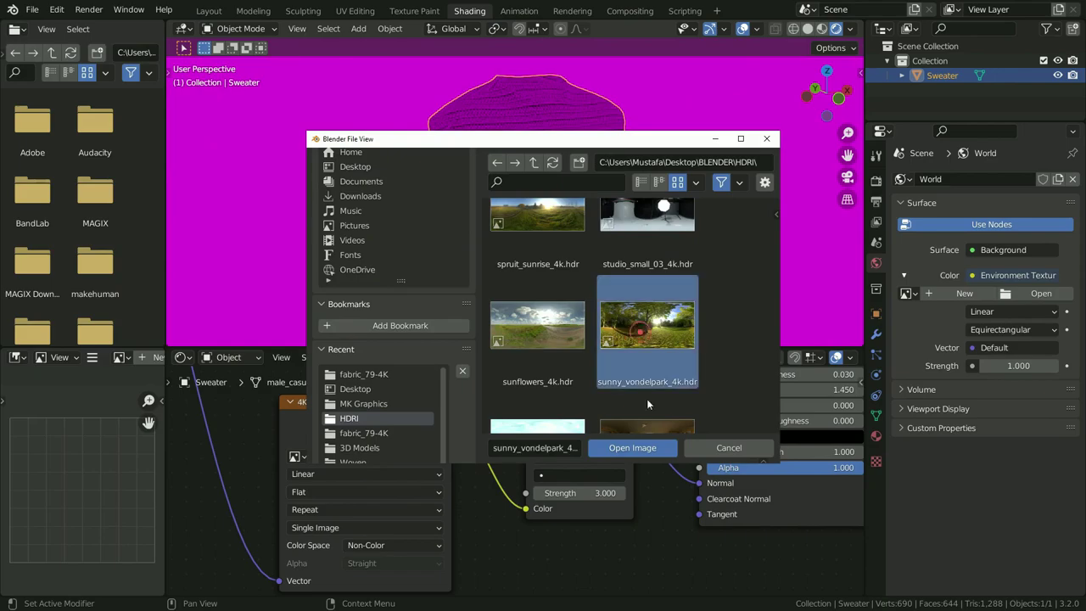
click(638, 448)
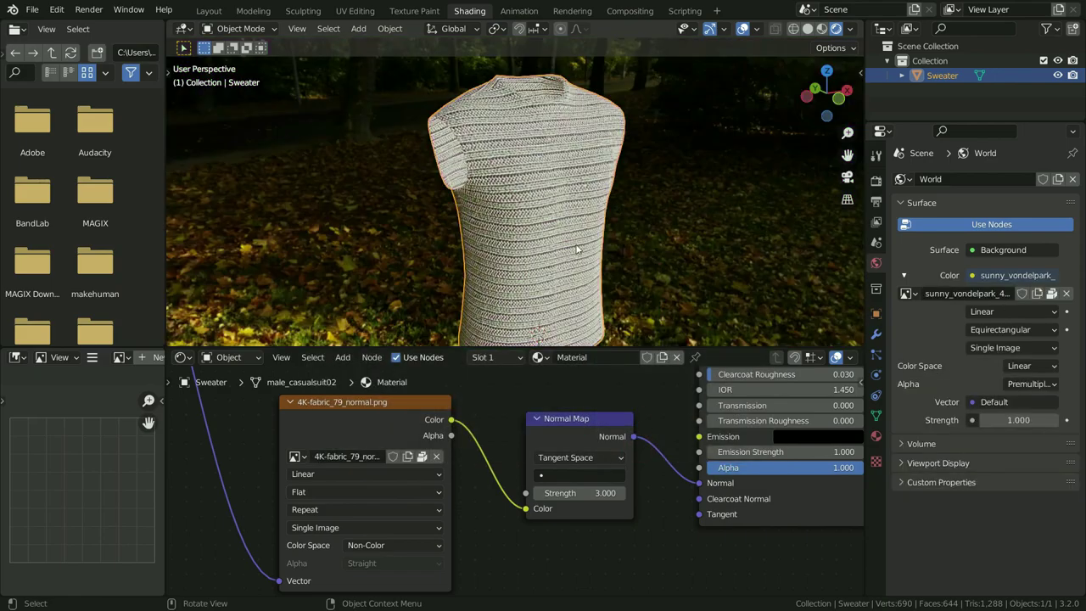
- Enable the Transparent film option in the render settings to hide the HDRI background
middle_drag(594, 241, 698, 246)
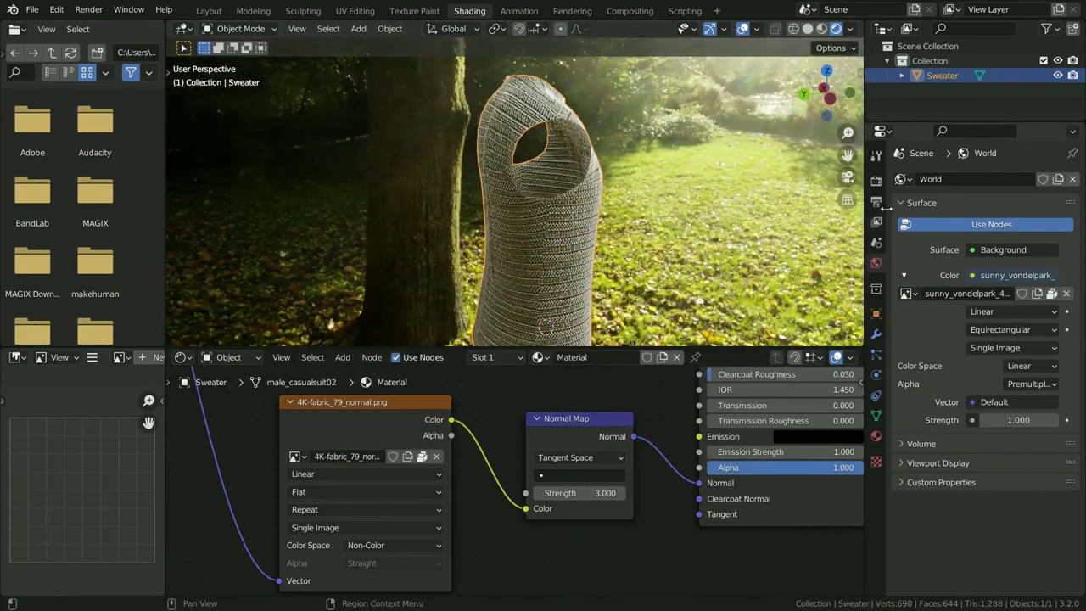
click(876, 181)
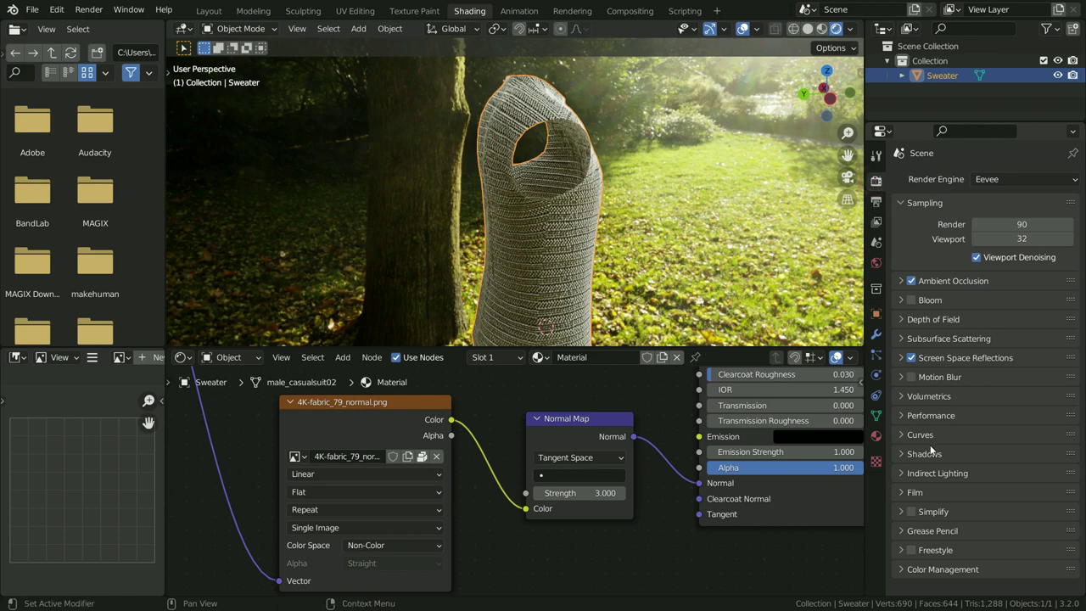
click(916, 492)
scroll(921, 489, down, 2)
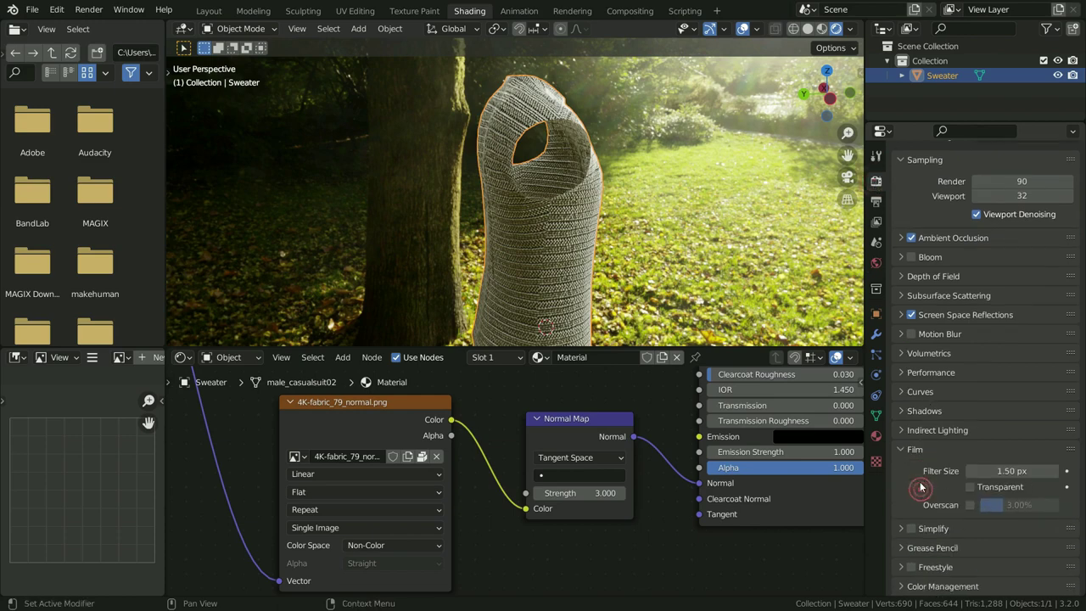
click(971, 488)
middle_drag(654, 157, 525, 194)
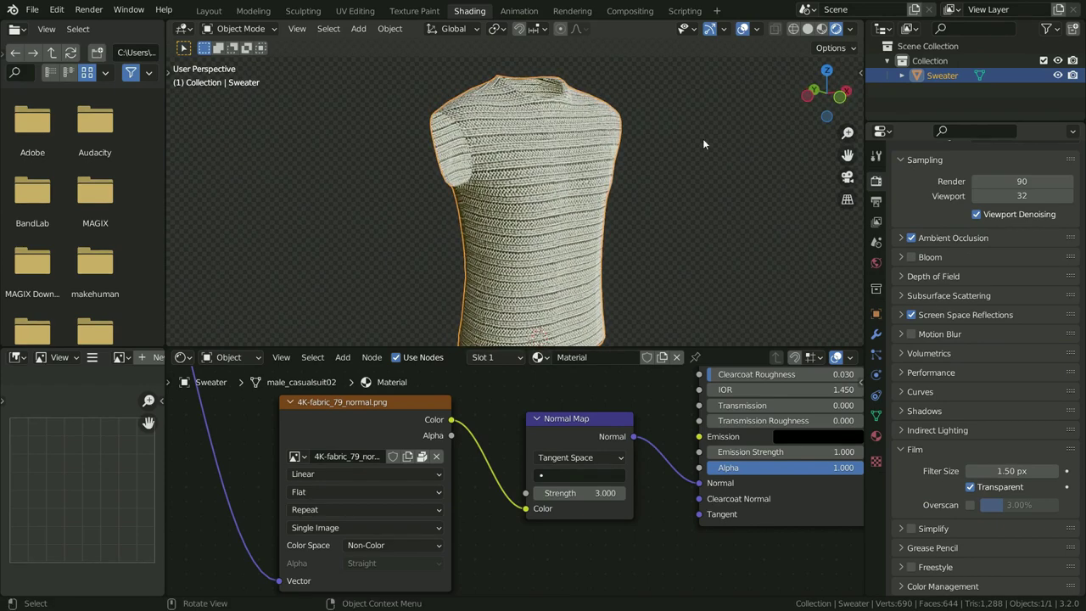
- Switch to the Texture Paint workspace, show the sweater in rendered shading and enlarge the brush and texture slot settings area
click(414, 11)
scroll(170, 273, down, 10)
scroll(170, 274, up, 3)
middle_drag(726, 188, 867, 49)
click(869, 29)
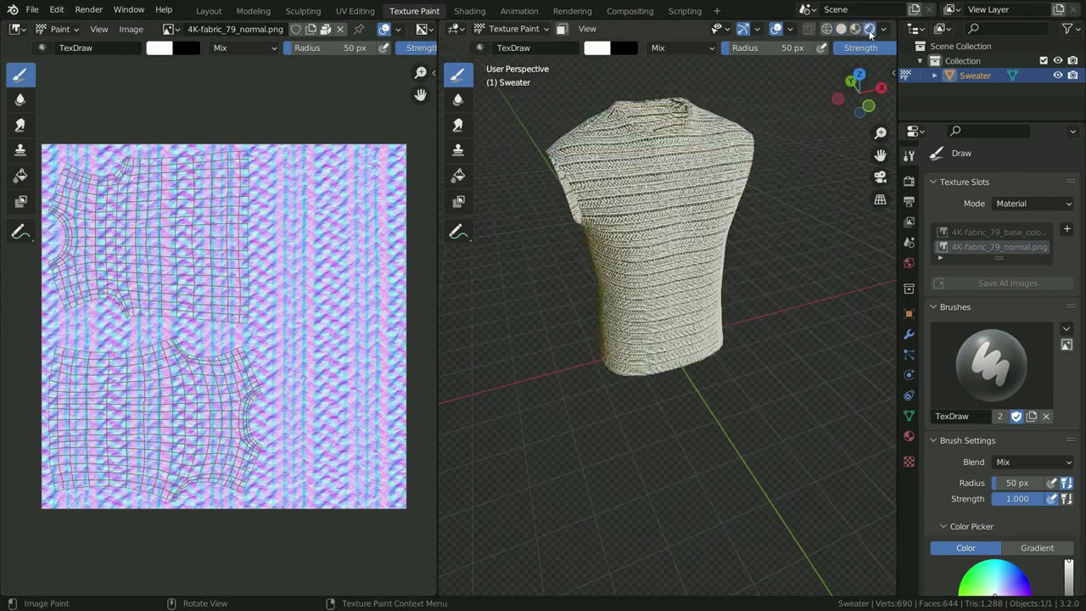
mouse_move(765, 91)
middle_down()
mouse_move(611, 135)
mouse_move(649, 211)
mouse_move(650, 178)
middle_up()
drag(898, 136, 871, 138)
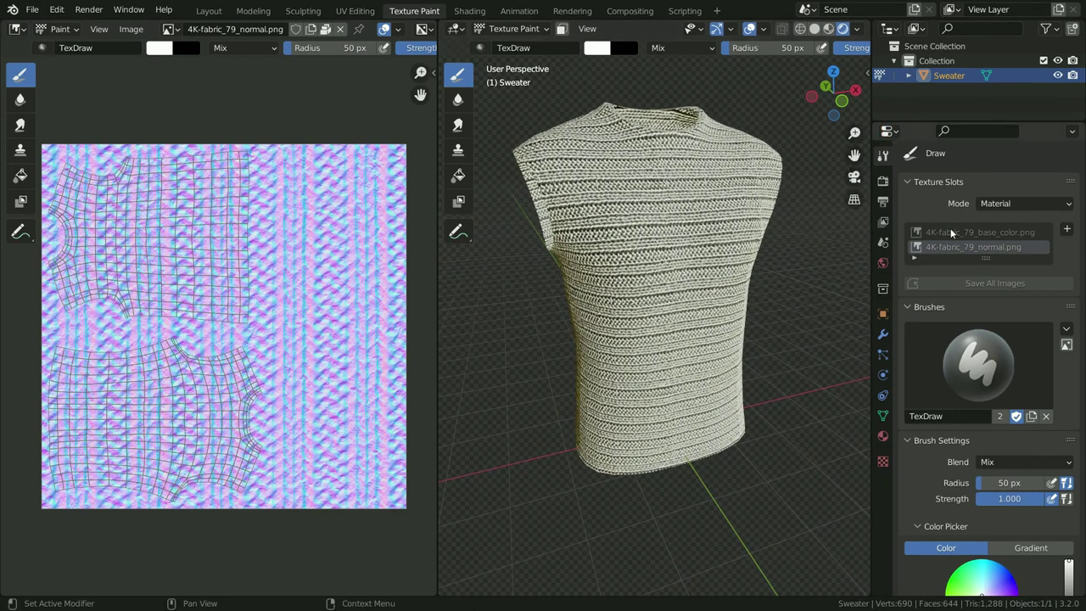
- Start a new Base Color texture paint slot and name it Texture Painting
click(1067, 229)
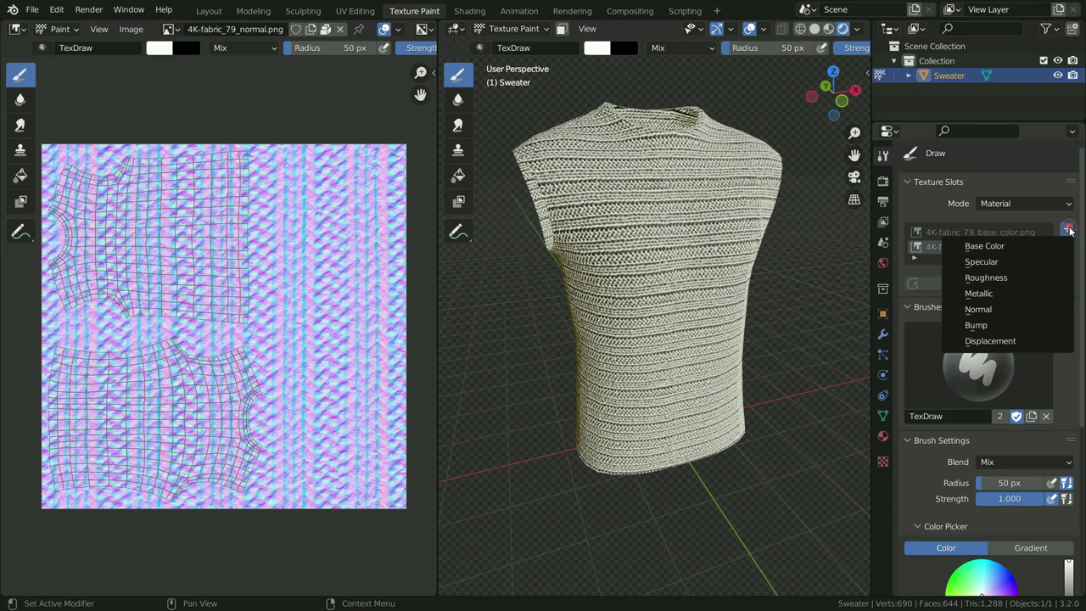
click(1038, 248)
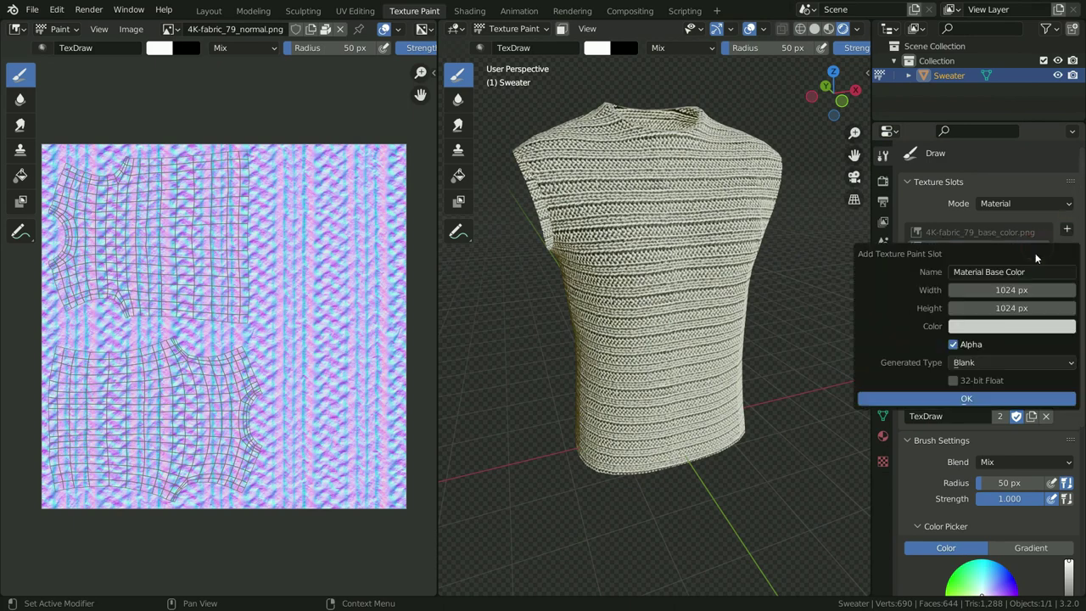
click(1032, 271)
text(Texture Pain)
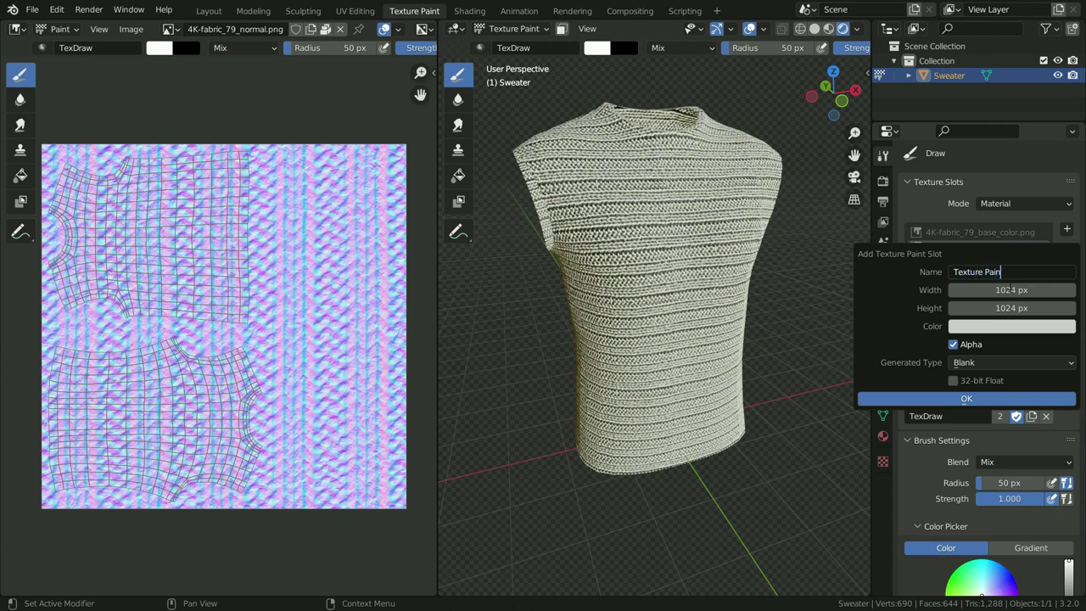
- Set the new paint slot's width and height to 4096 px each
click(1013, 289)
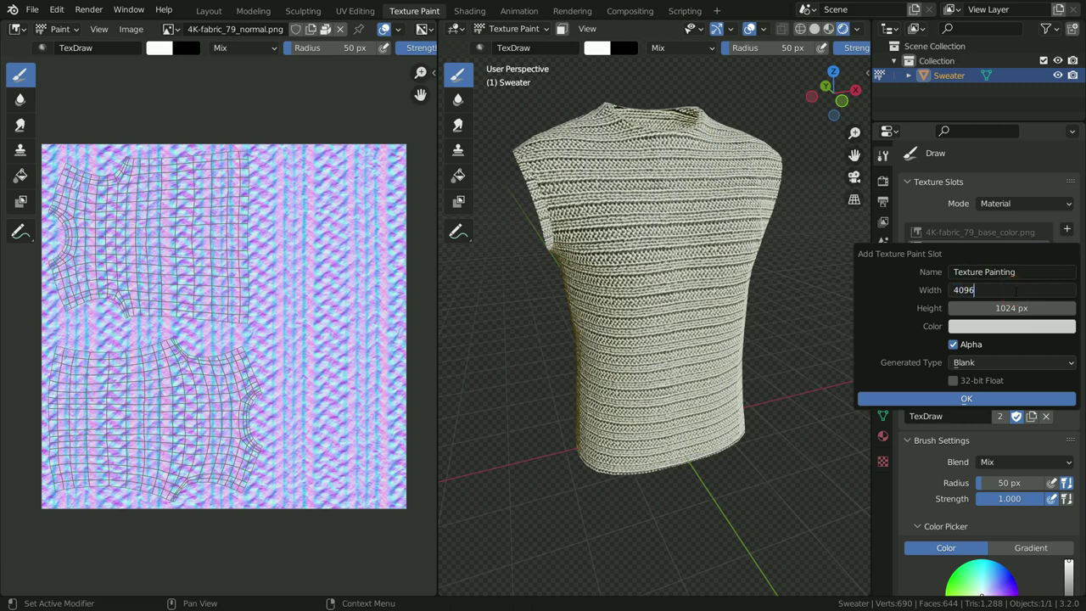
key(Return)
click(1019, 308)
text(4096)
key(Return)
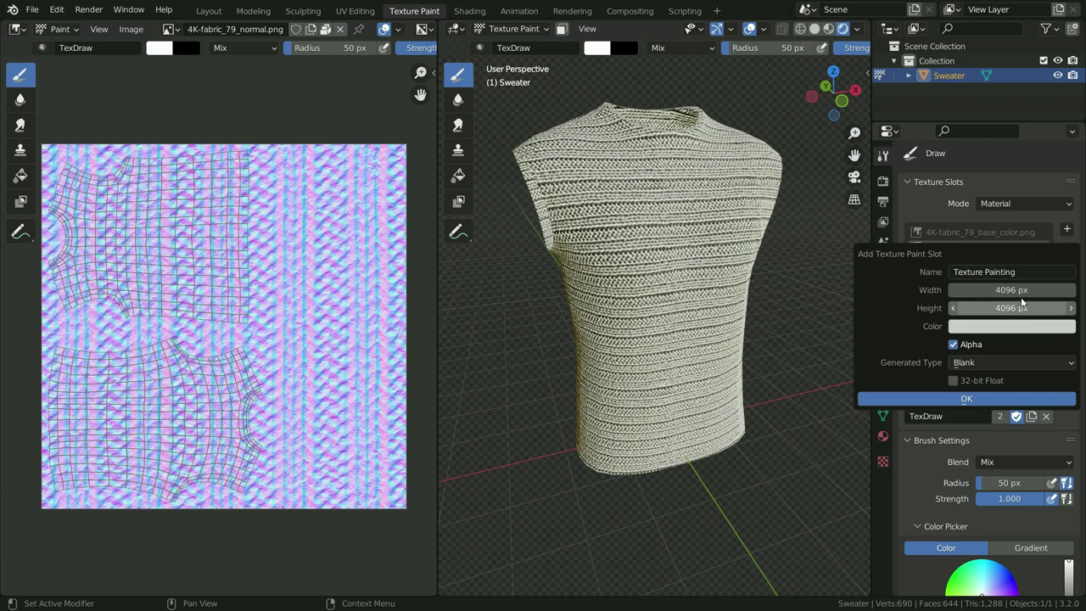
- Set the new paint slot's fill color to fully transparent black
click(1012, 331)
drag(1066, 142, 1066, 224)
drag(1047, 307, 969, 304)
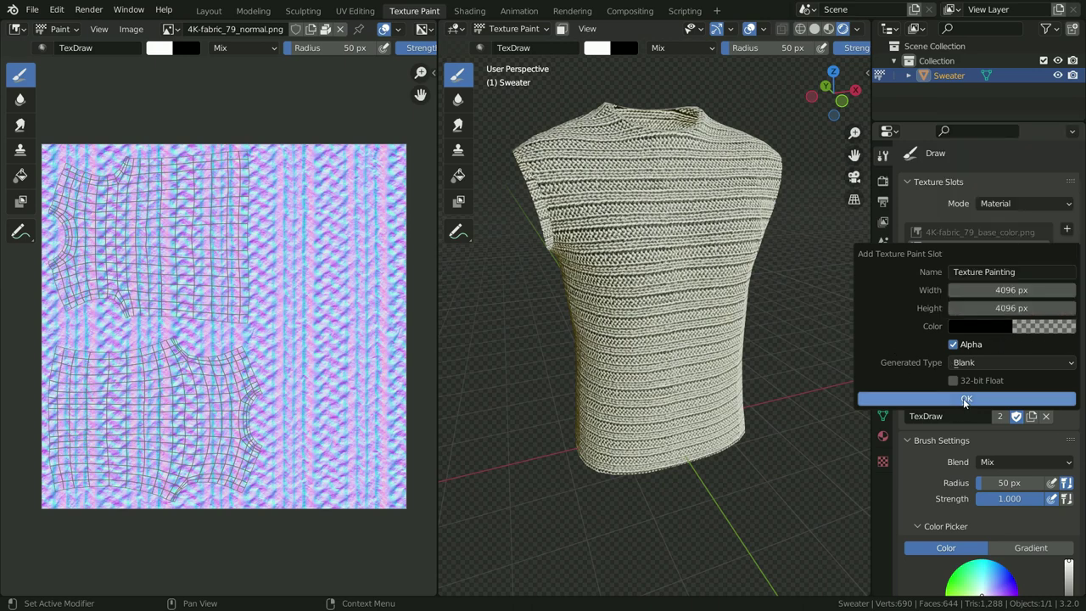
- Create the Texture Painting paint slot with the chosen settings and show its image in the image editor
click(966, 401)
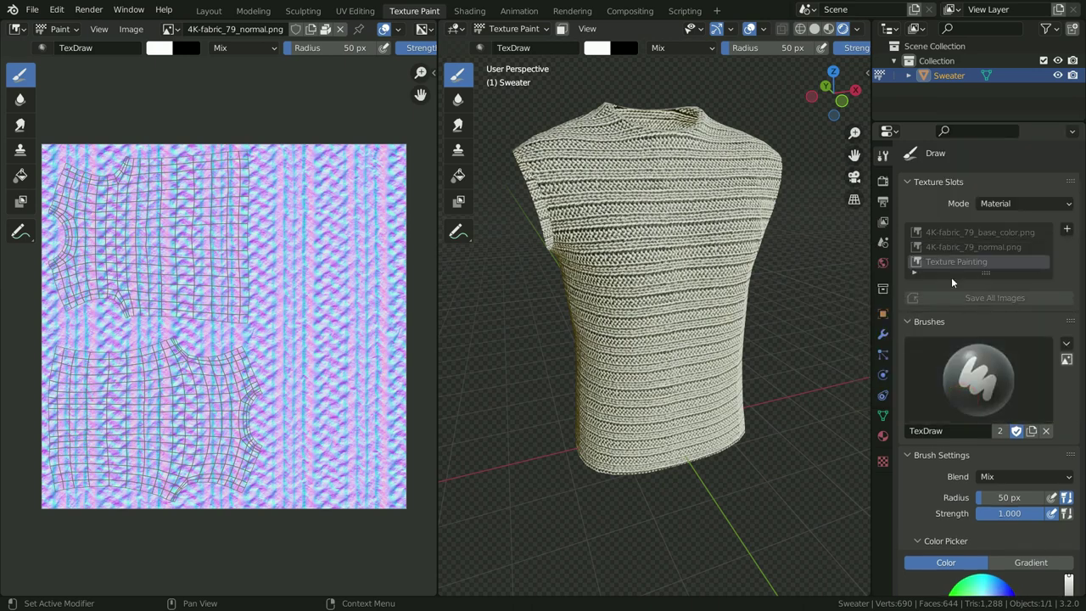
click(169, 29)
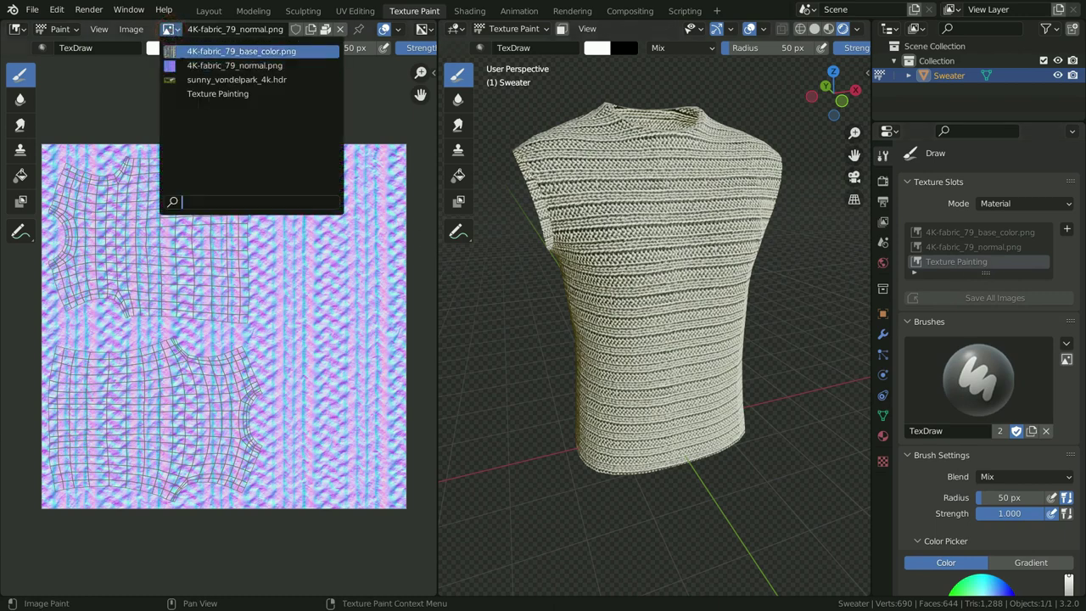
click(226, 95)
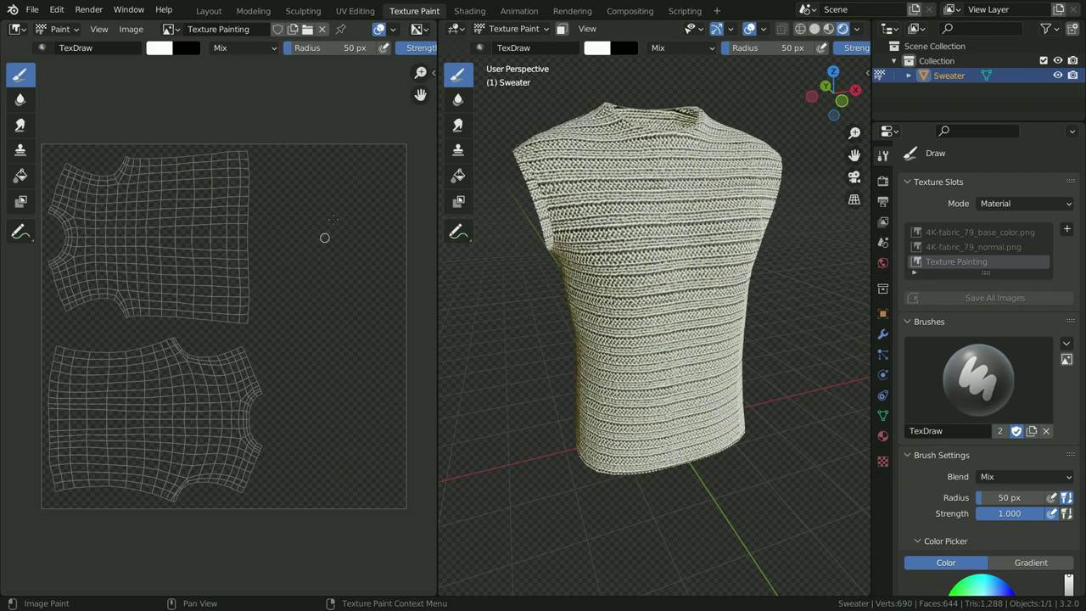
- In the Shading workspace, shift the base color texture node and move the Texture Painting node off the Principled BSDF
click(469, 11)
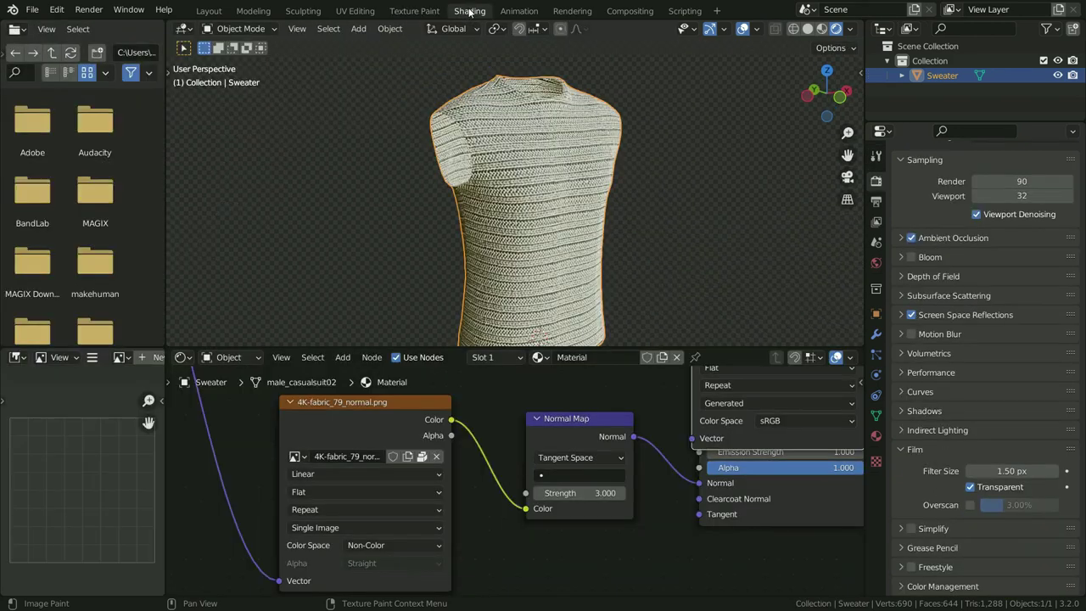
scroll(589, 416, down, 4)
scroll(559, 391, down, 1)
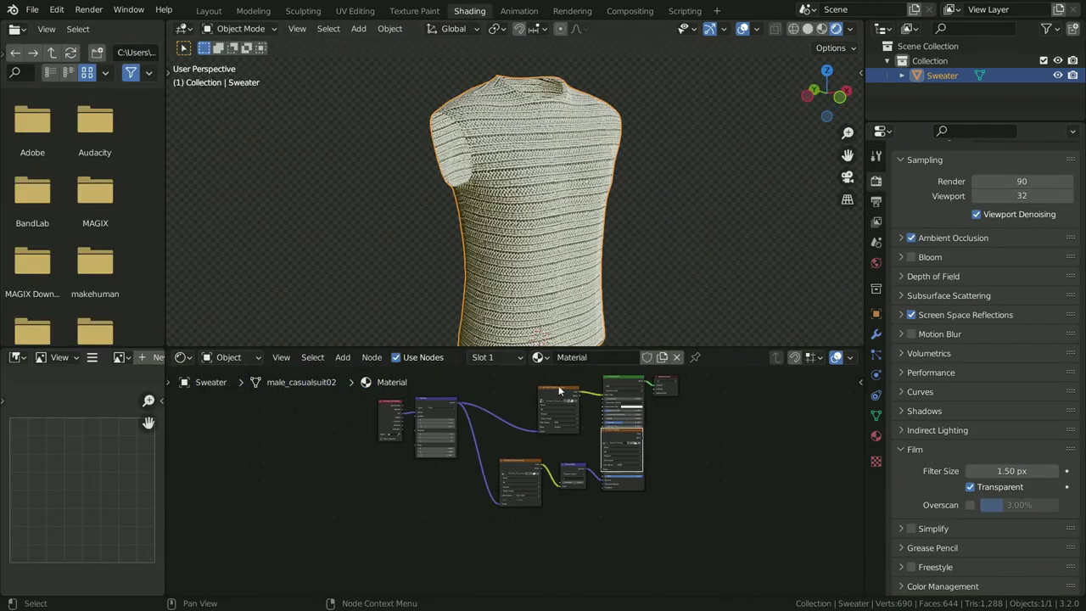
drag(559, 392, 530, 387)
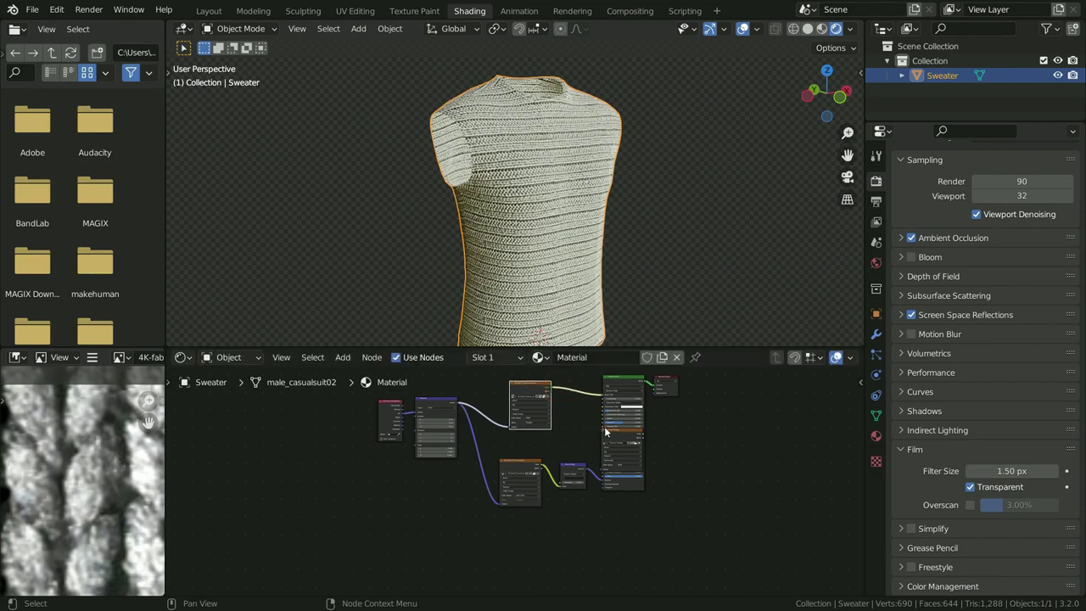
drag(620, 435, 573, 421)
scroll(583, 433, up, 3)
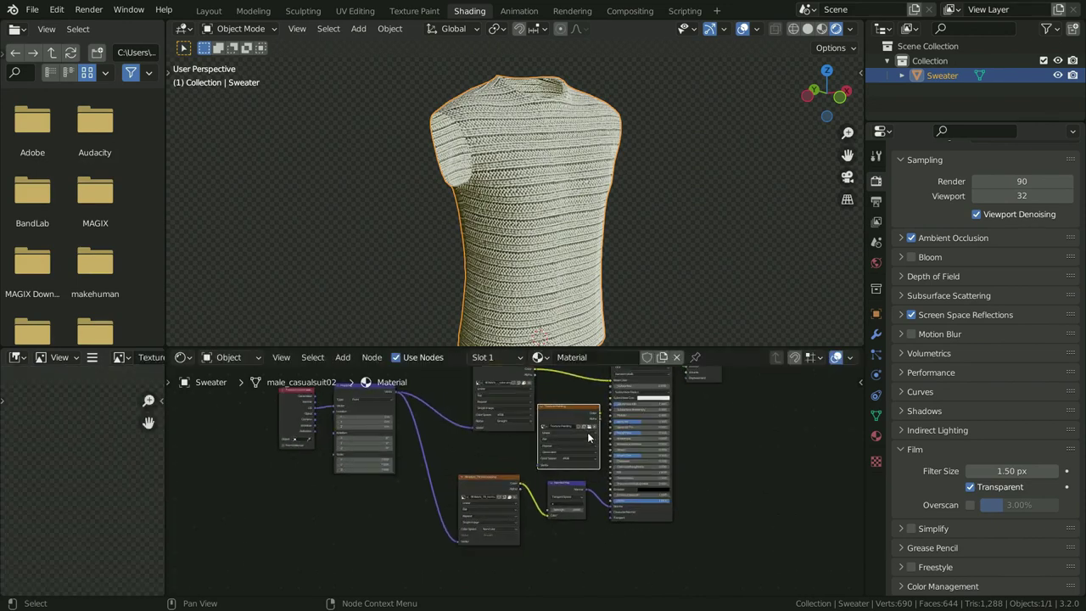
- Move the Principled BSDF and Material Output nodes away from the texture nodes to make room for another node
scroll(583, 432, down, 4)
key(b)
drag(587, 391, 665, 421)
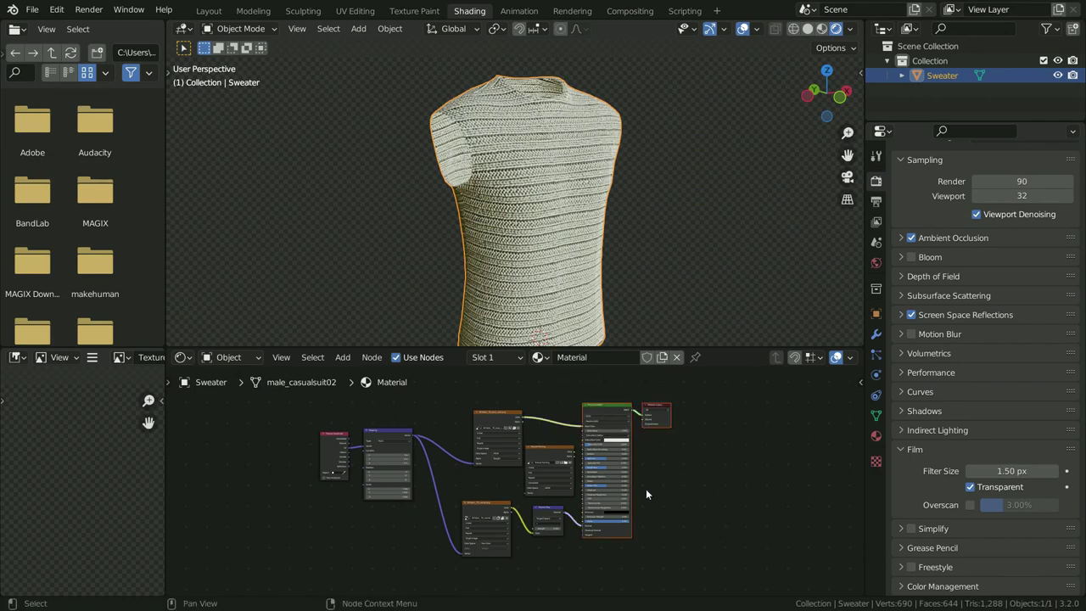
key(g)
click(701, 480)
scroll(590, 480, up, 3)
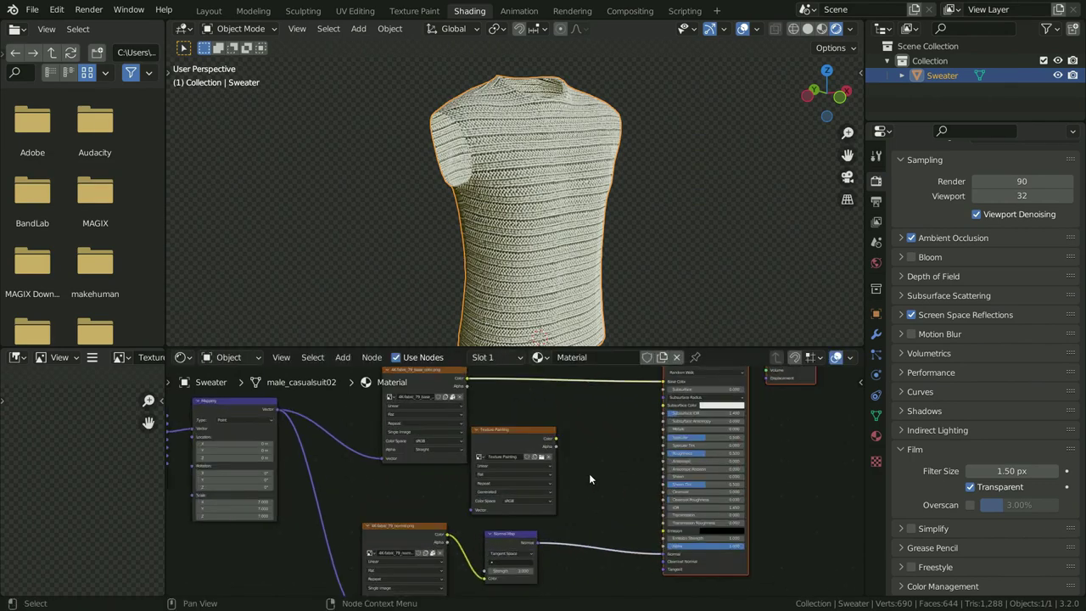
drag(522, 435, 527, 440)
- Add a MixRGB node on the link between the base color texture and the Principled BSDF's Base Color
key(shift+a)
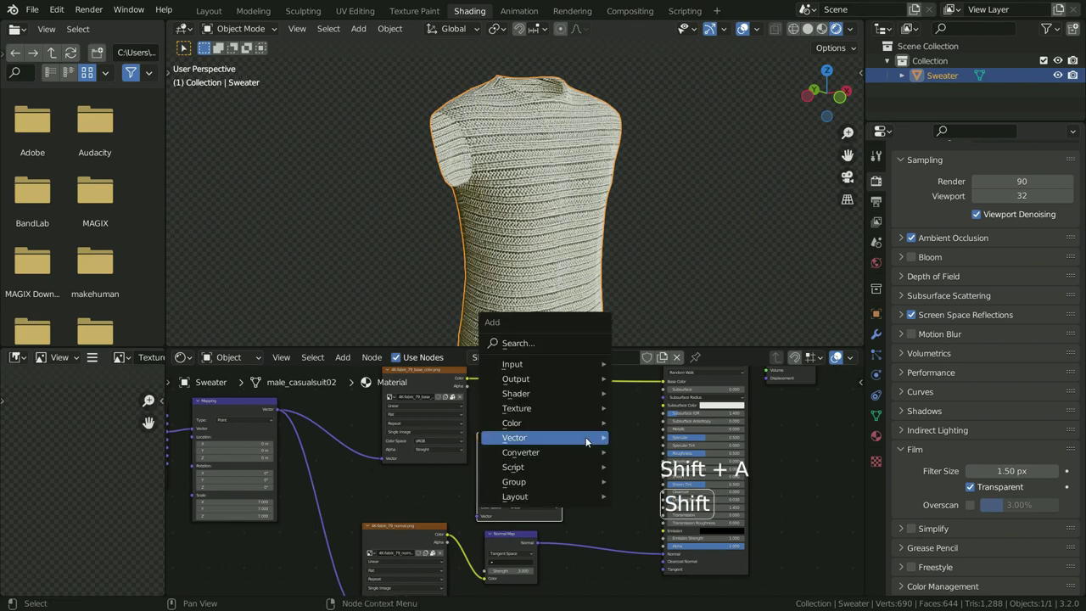
mouse_move(590, 438)
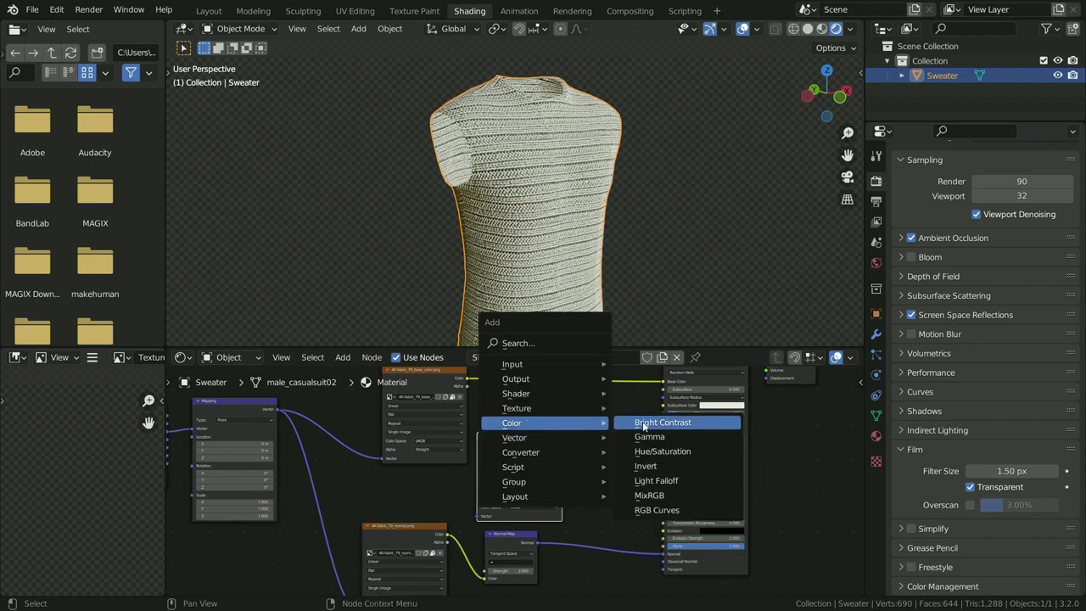
click(639, 484)
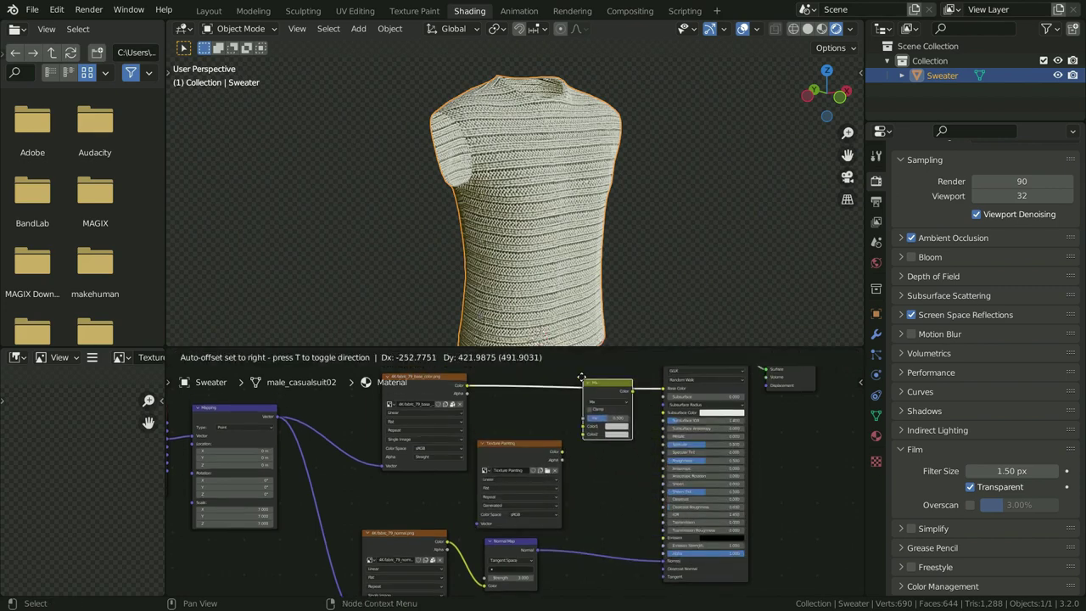
click(590, 464)
scroll(611, 468, down, 2)
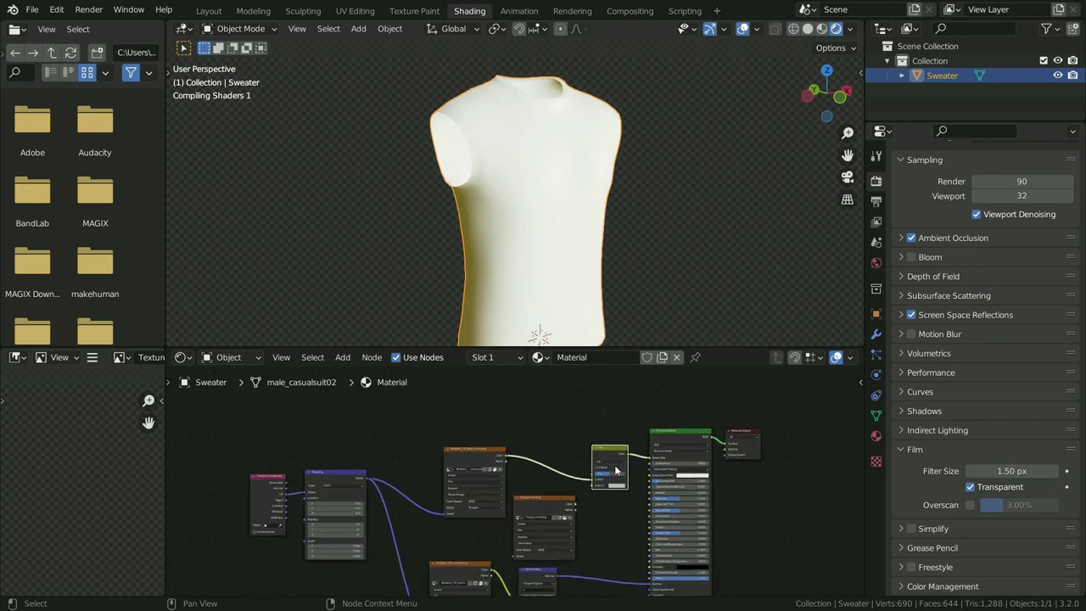
- Connect the Texture Painting node's Color to the Mix node's Color2 and its Alpha to Fac, and return to the Texture Paint workspace
scroll(612, 514, up, 3)
mouse_move(552, 499)
mouse_down()
mouse_move(582, 462)
mouse_move(591, 470)
mouse_up()
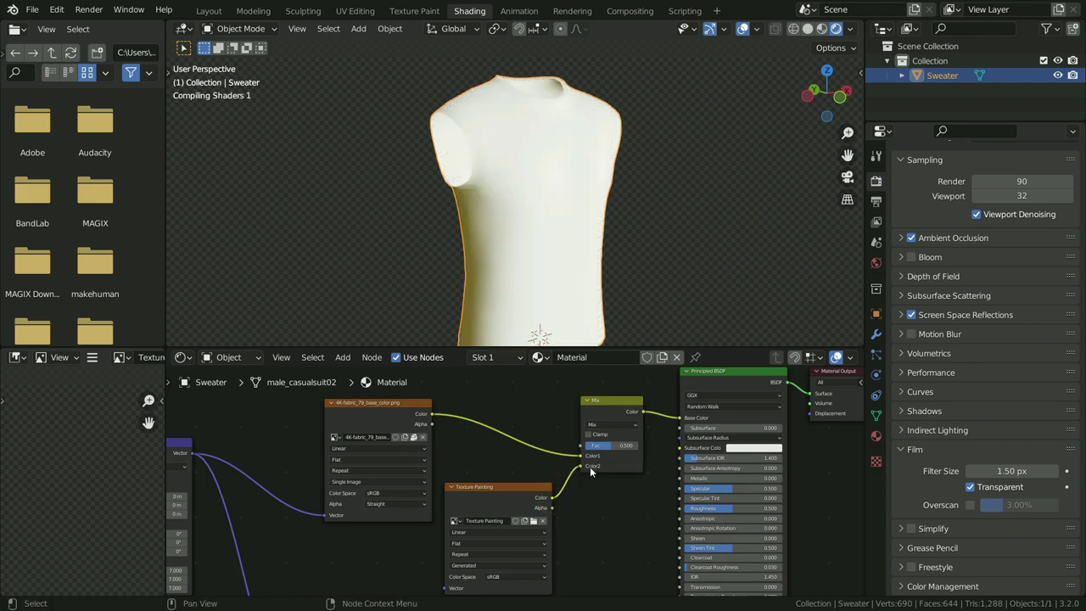
drag(551, 508, 582, 446)
scroll(579, 497, up, 1)
scroll(542, 247, up, 3)
middle_drag(543, 247, 535, 247)
scroll(547, 248, down, 3)
scroll(543, 247, up, 5)
scroll(535, 247, down, 1)
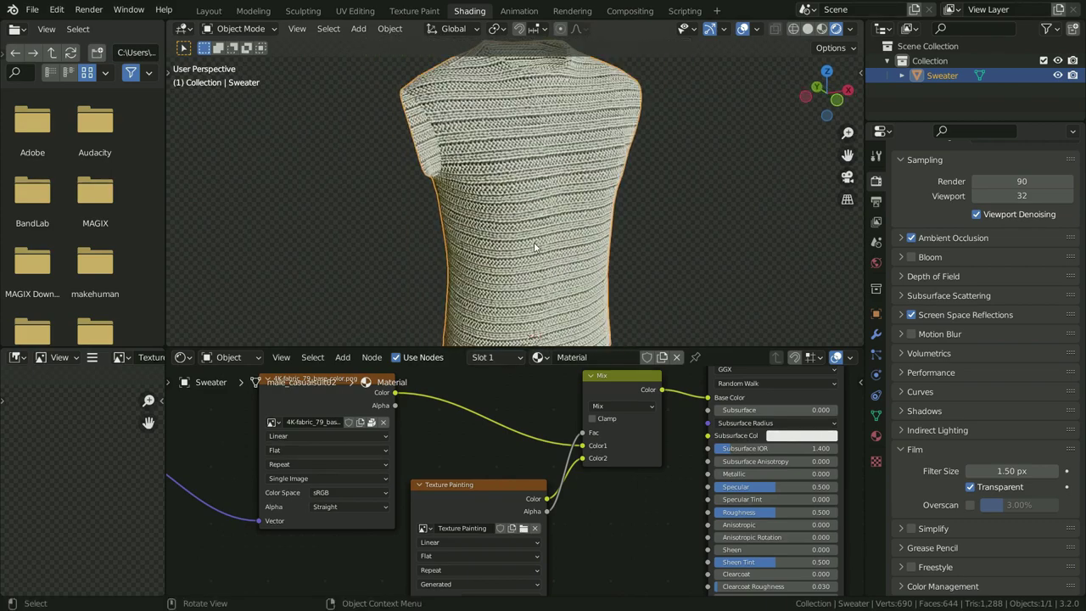
click(413, 10)
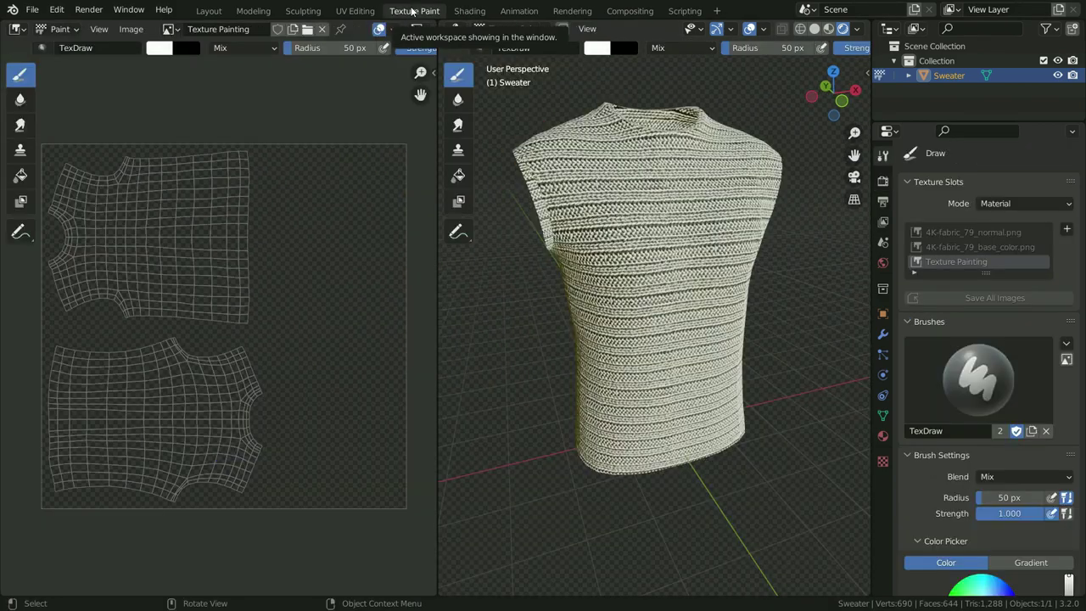
- Paint a white test stroke across the sweater's chest and a wavy one on the other side through the UV image
mouse_move(575, 159)
mouse_down()
mouse_move(615, 154)
mouse_move(623, 170)
mouse_move(650, 173)
mouse_move(667, 162)
mouse_move(684, 180)
mouse_move(730, 159)
mouse_up()
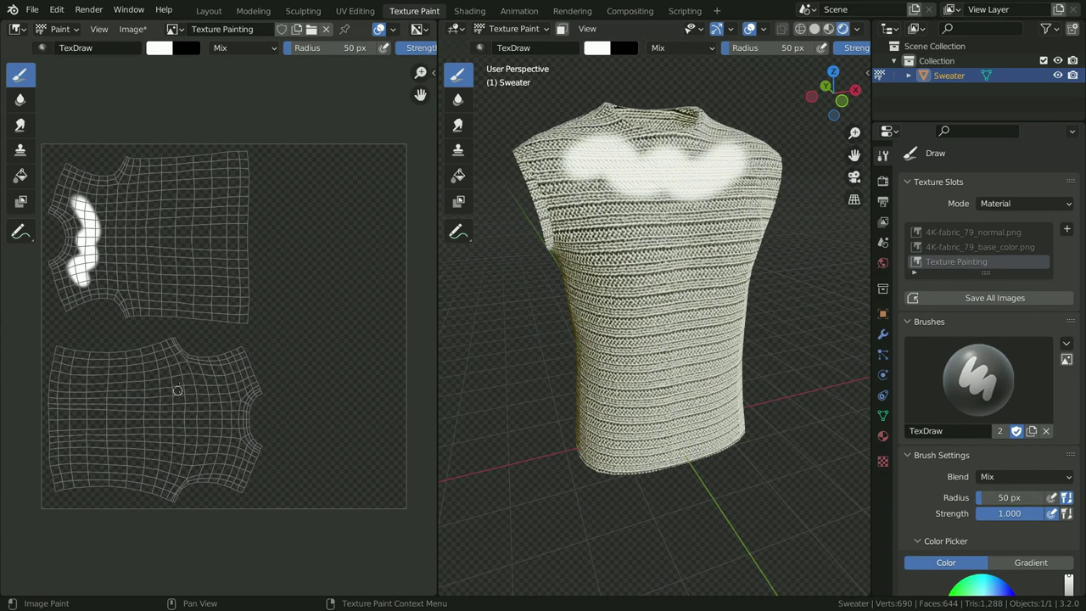
drag(208, 386, 202, 412)
middle_drag(576, 286, 837, 277)
scroll(691, 225, up, 5)
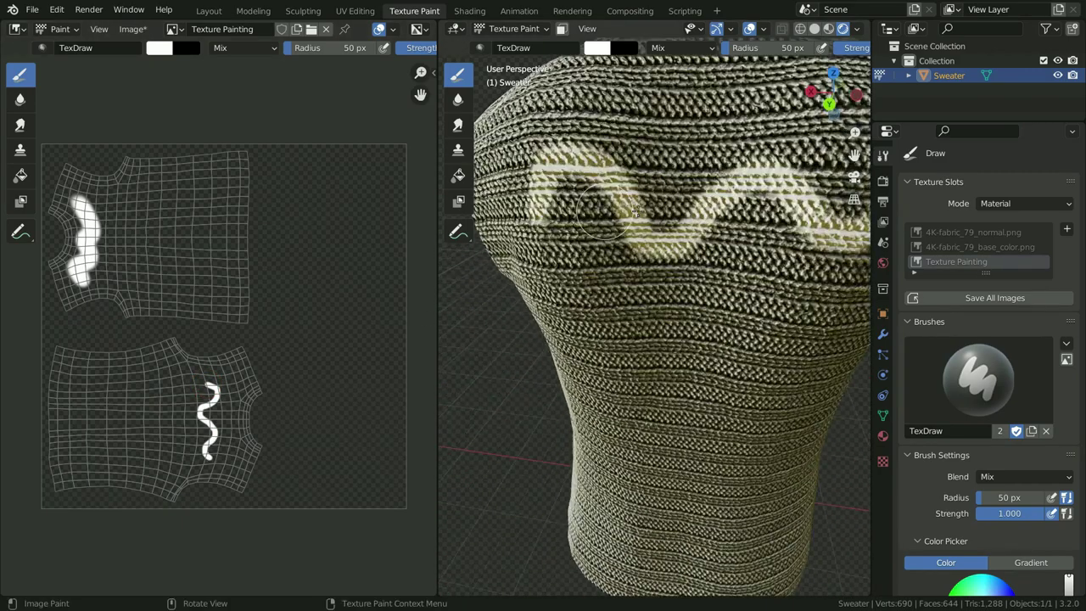
middle_drag(691, 226, 666, 226)
scroll(731, 198, down, 6)
middle_drag(731, 198, 484, 288)
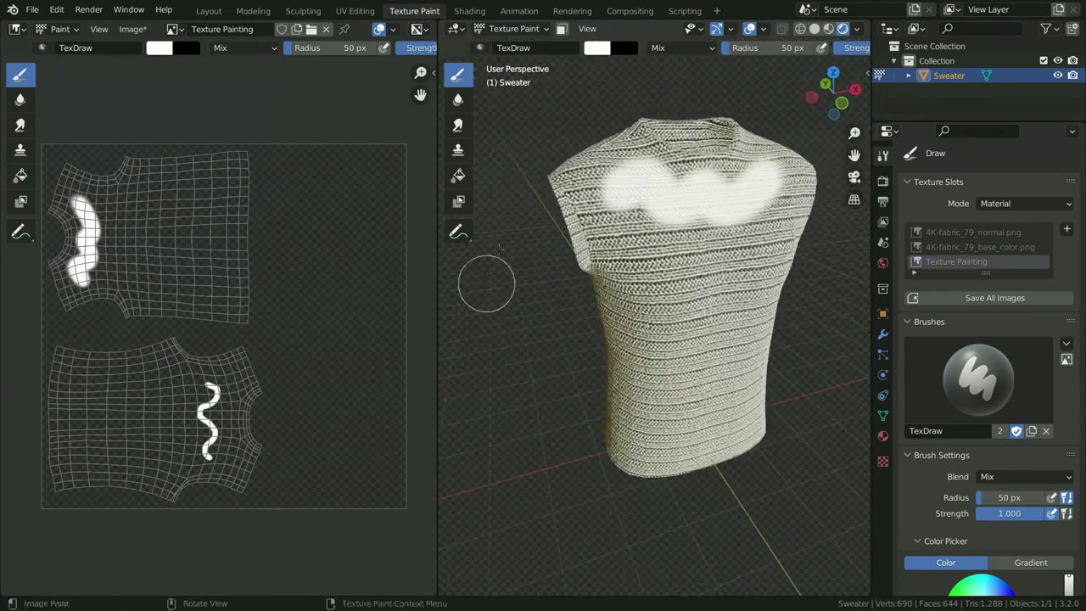
- Set the brush color to red and paint a wavy stroke below the white one on the sweater's chest
click(606, 53)
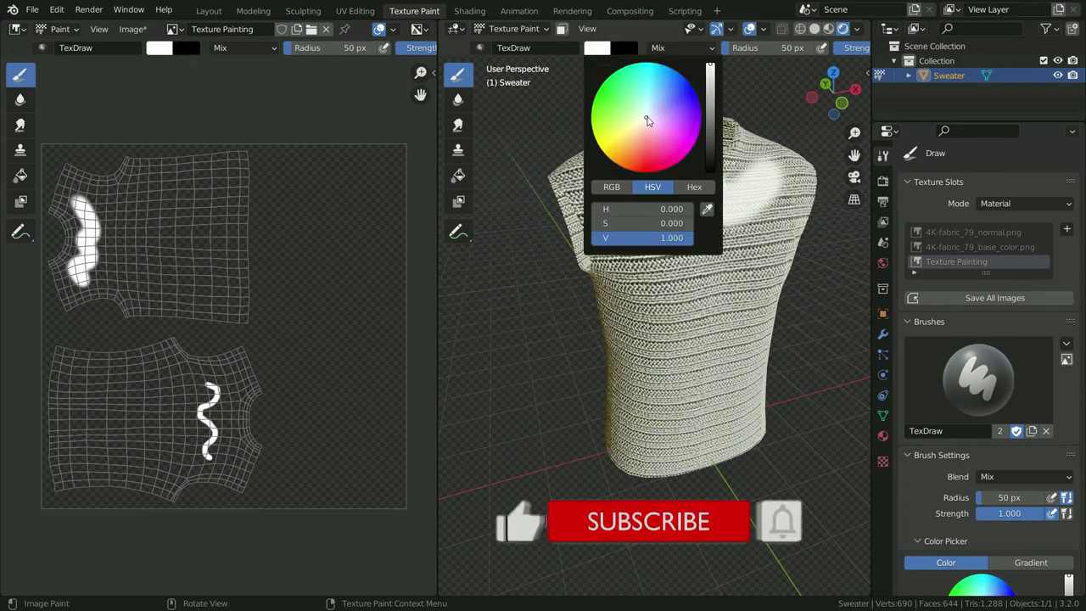
drag(594, 222, 679, 222)
drag(634, 268, 751, 270)
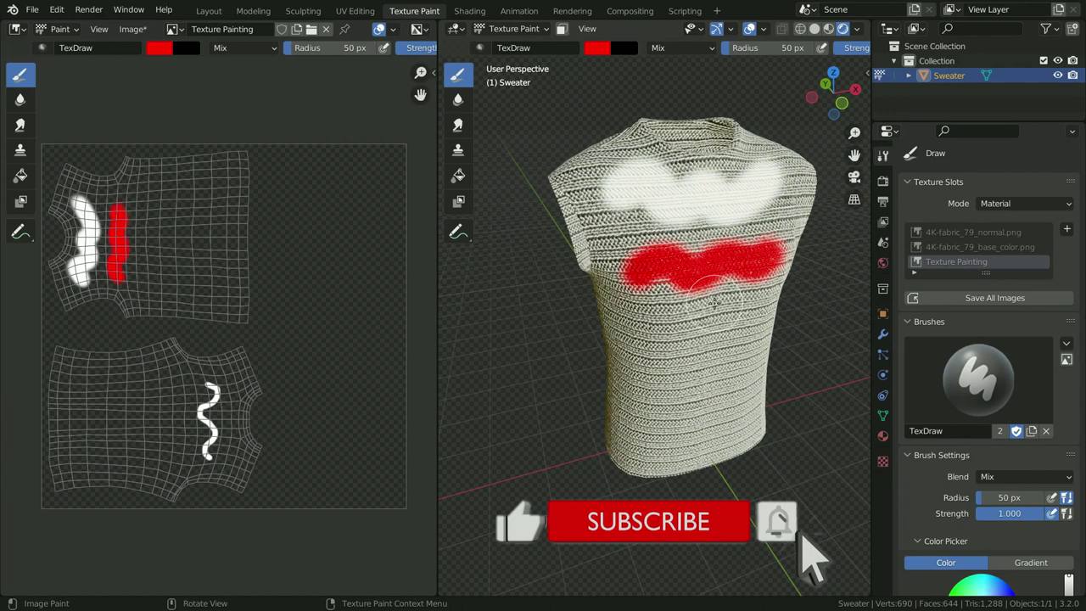
- Paint a thin red stroke with a 17 px brush radius and a thicker one below it with a 36 px radius
scroll(679, 47, down, 3)
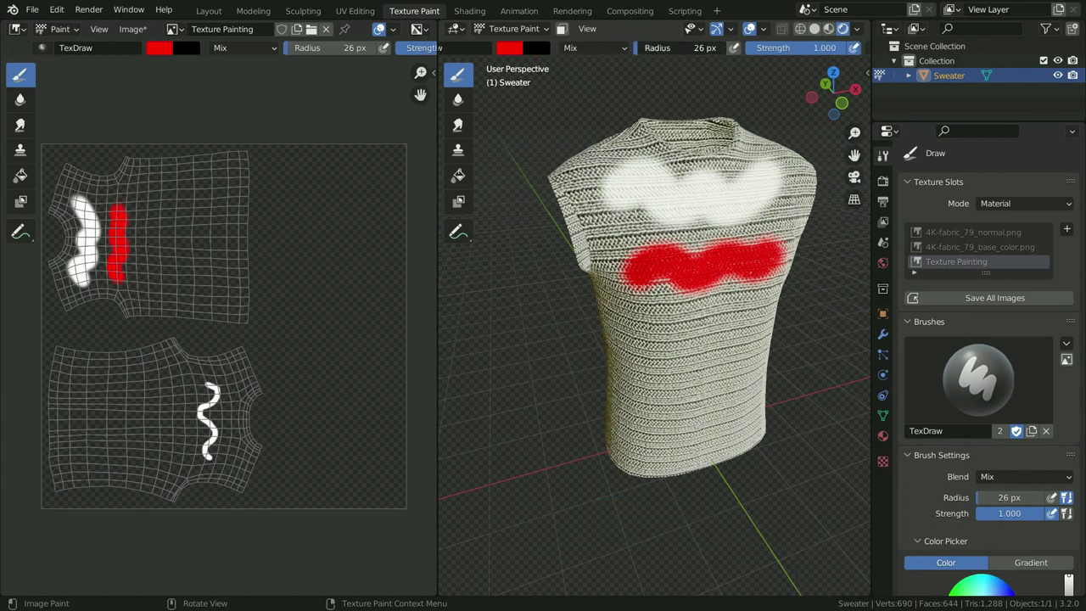
drag(704, 48, 689, 47)
mouse_move(628, 316)
mouse_down()
mouse_move(747, 299)
mouse_move(760, 308)
mouse_up()
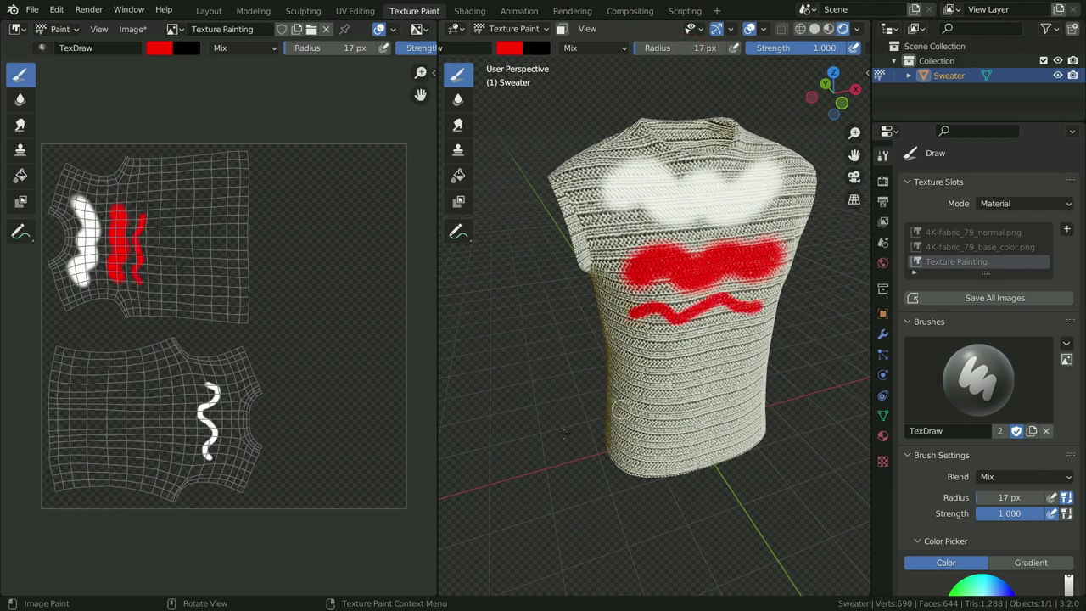
key(f)
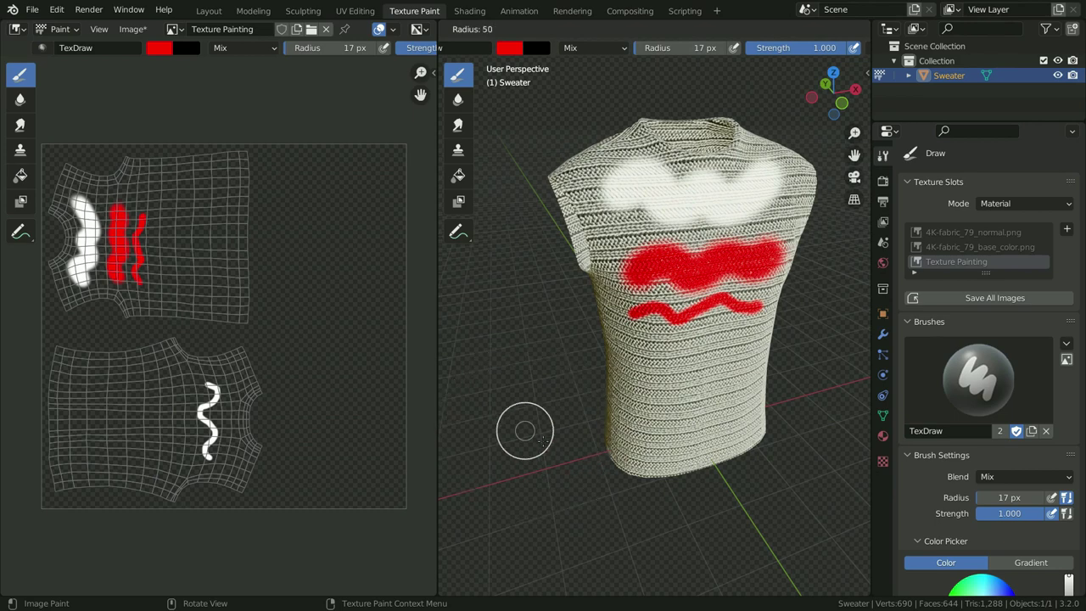
click(536, 436)
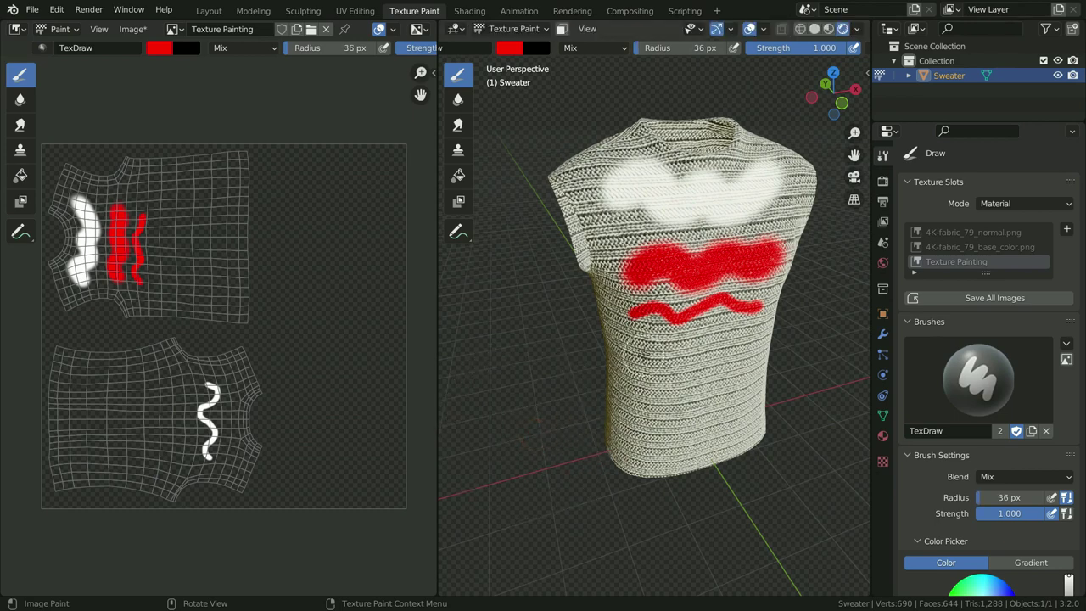
mouse_move(638, 343)
mouse_down()
mouse_move(694, 345)
mouse_move(734, 340)
mouse_up()
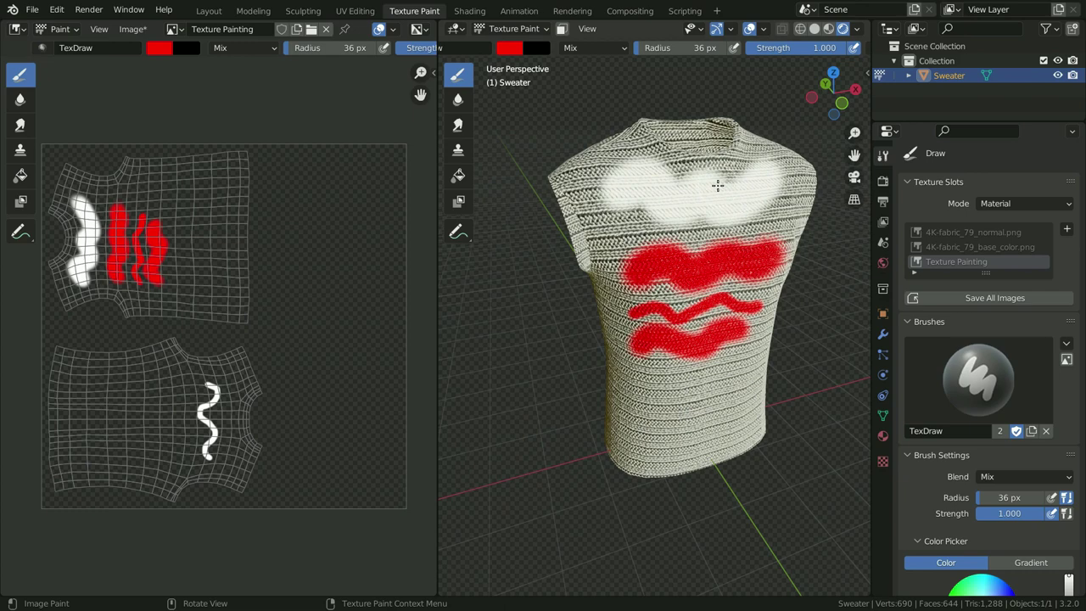
- Set the brush strength to 0.356 and paint two faint red strokes across the lower part of the sweater
scroll(679, 51, down, 4)
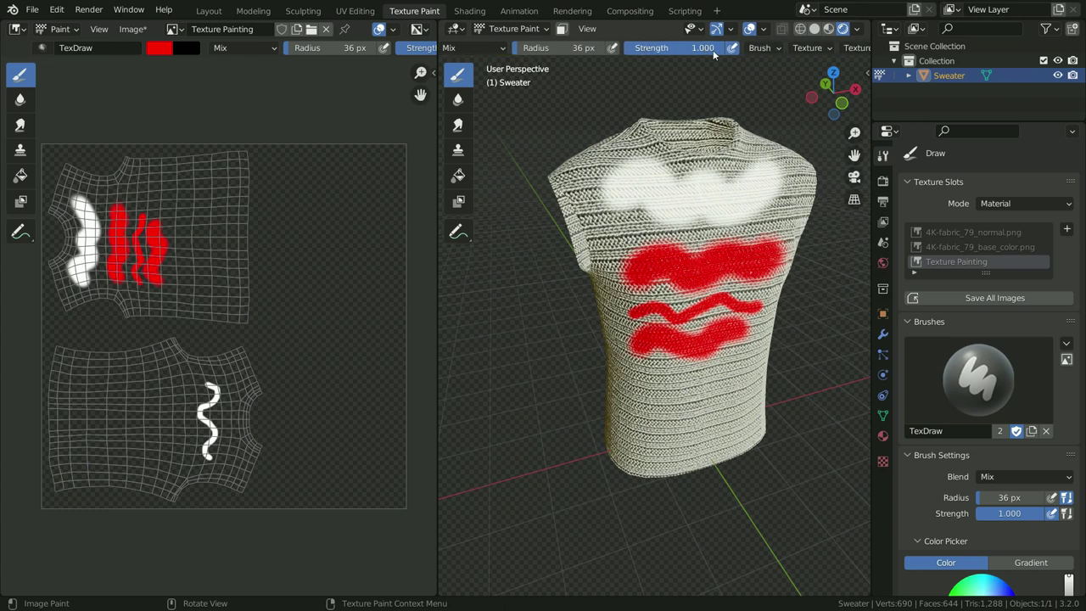
drag(717, 51, 674, 51)
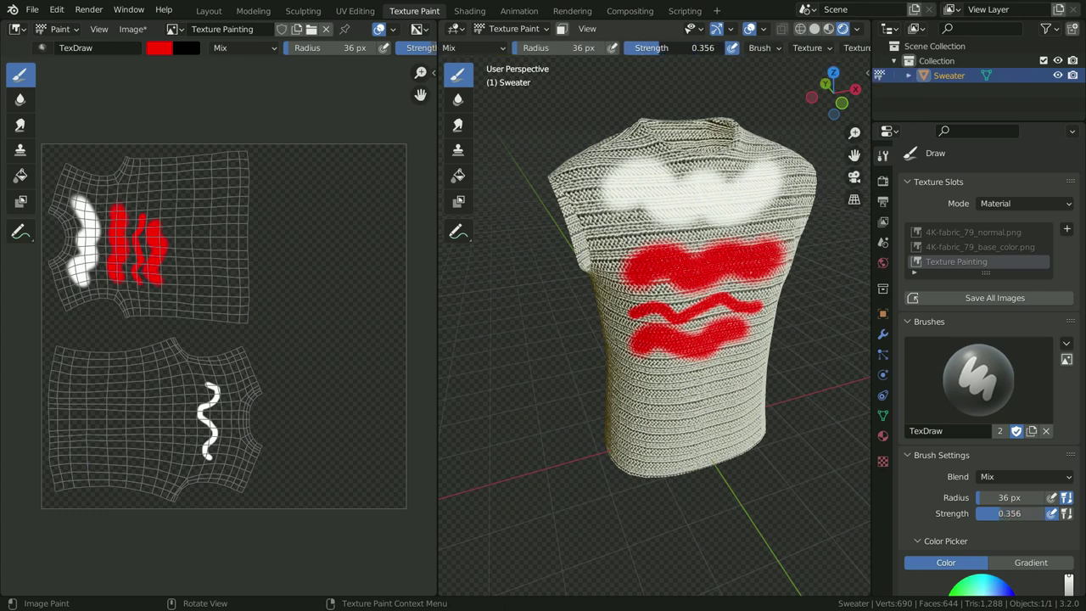
mouse_move(638, 380)
mouse_down()
mouse_move(716, 377)
mouse_move(753, 361)
mouse_up()
mouse_move(640, 434)
mouse_down()
mouse_move(691, 413)
mouse_move(740, 417)
mouse_up()
scroll(740, 417, up, 3)
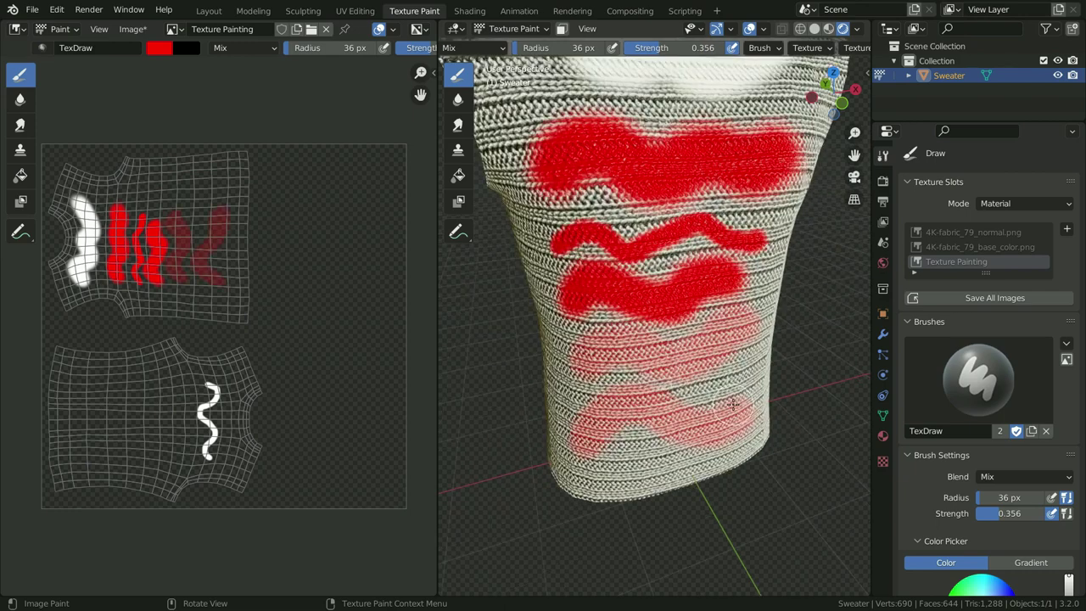
scroll(735, 408, down, 4)
middle_drag(703, 461, 700, 413)
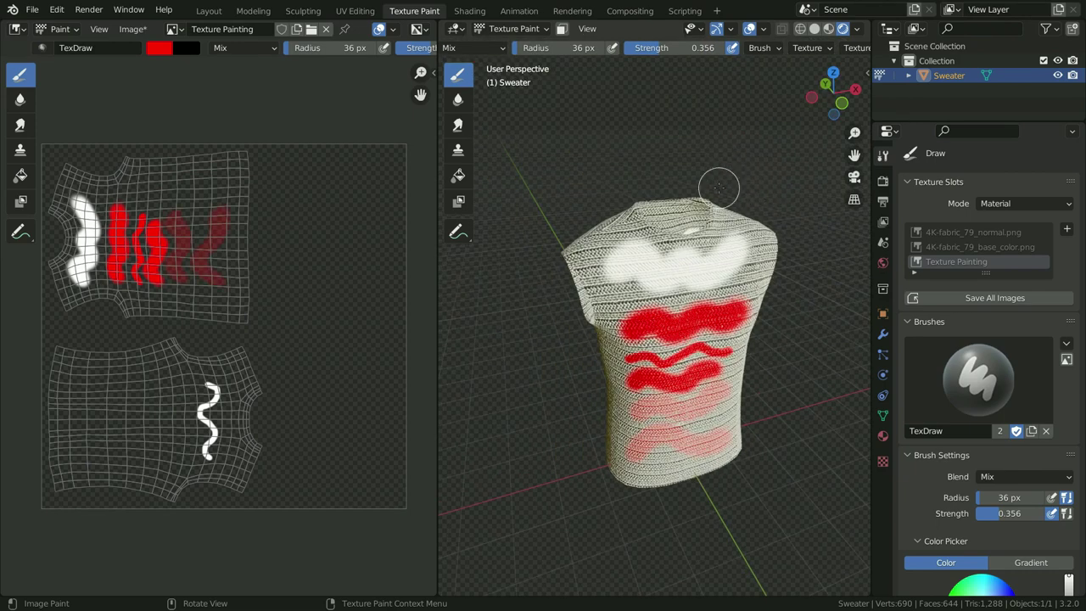
- Set the brush strength to 1.000 and its blending mode to Erase Alpha
drag(660, 47, 747, 48)
scroll(477, 51, up, 5)
click(701, 50)
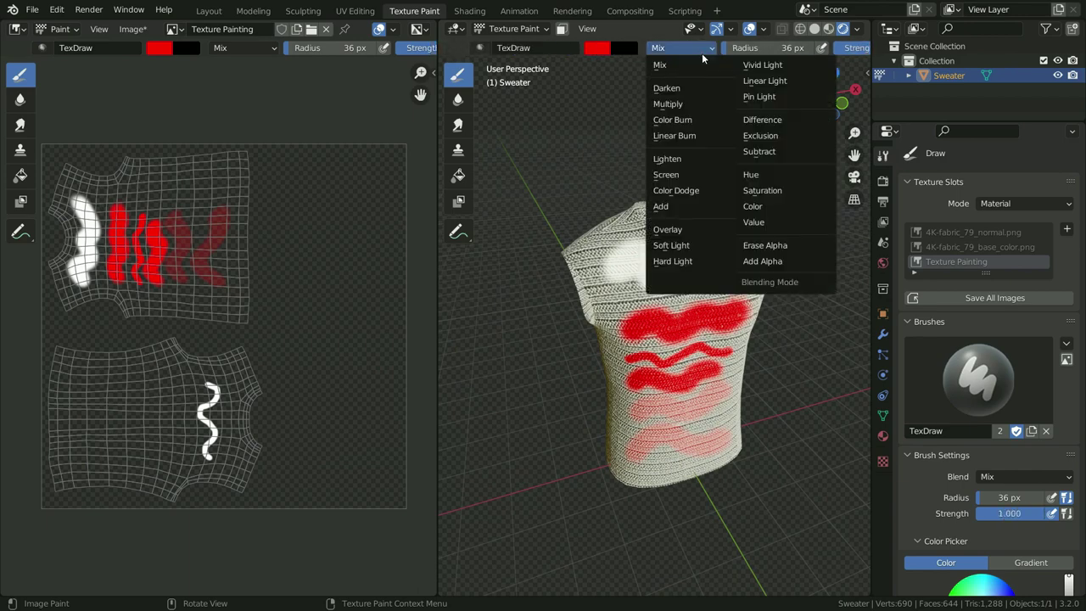
click(780, 248)
scroll(780, 249, up, 3)
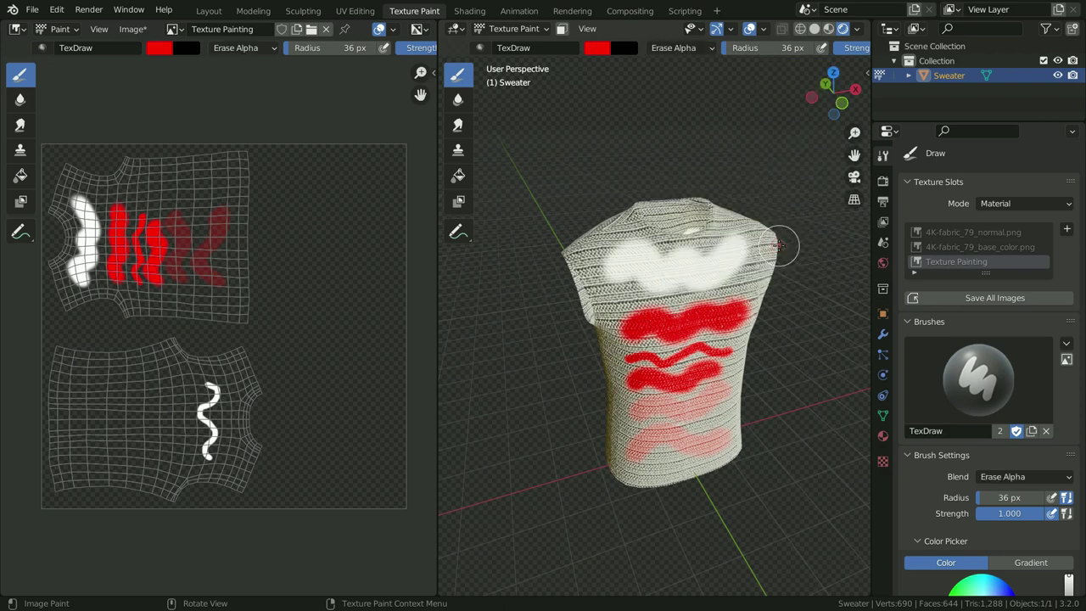
scroll(730, 378, up, 1)
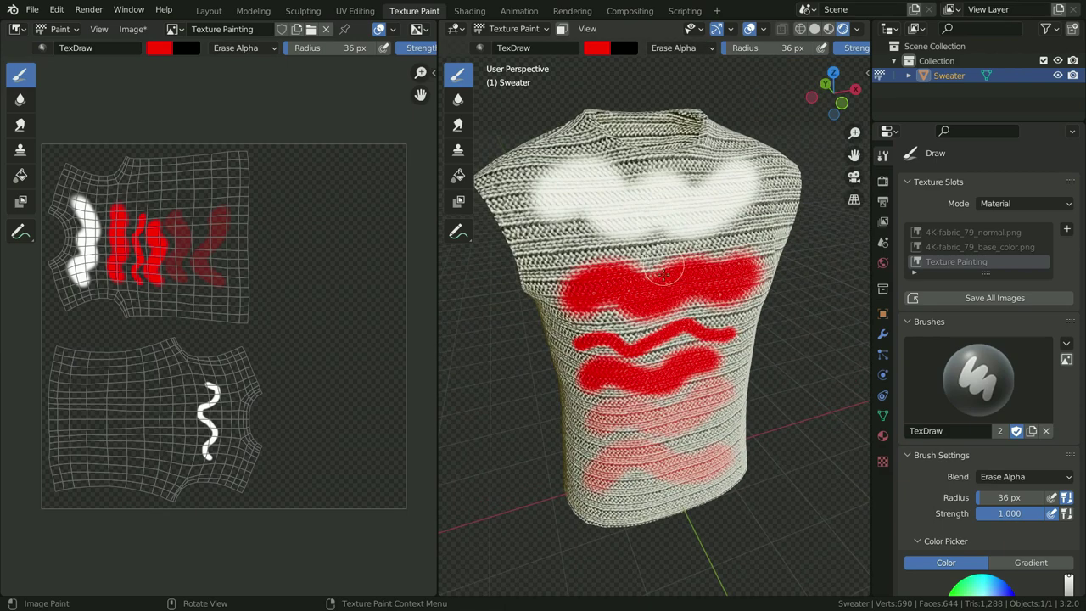
- Set the brush radius to 92 px and erase all painted strokes from both sides of the sweater
key(f)
click(569, 242)
mouse_move(576, 178)
mouse_down()
mouse_move(617, 242)
mouse_move(731, 204)
mouse_move(710, 261)
mouse_move(665, 314)
mouse_move(691, 325)
mouse_move(618, 508)
mouse_move(659, 471)
mouse_move(732, 347)
mouse_move(760, 178)
mouse_move(746, 168)
mouse_move(588, 284)
mouse_move(599, 362)
mouse_move(560, 520)
mouse_move(628, 429)
mouse_move(720, 469)
mouse_move(653, 322)
mouse_up()
scroll(653, 323, up, 3)
middle_drag(653, 322, 870, 320)
scroll(783, 282, down, 3)
mouse_move(797, 231)
mouse_down()
mouse_move(744, 245)
mouse_move(585, 242)
mouse_up()
middle_drag(585, 242, 667, 314)
mouse_move(511, 277)
mouse_down()
mouse_move(559, 286)
mouse_move(524, 310)
mouse_up()
middle_drag(785, 467, 783, 255)
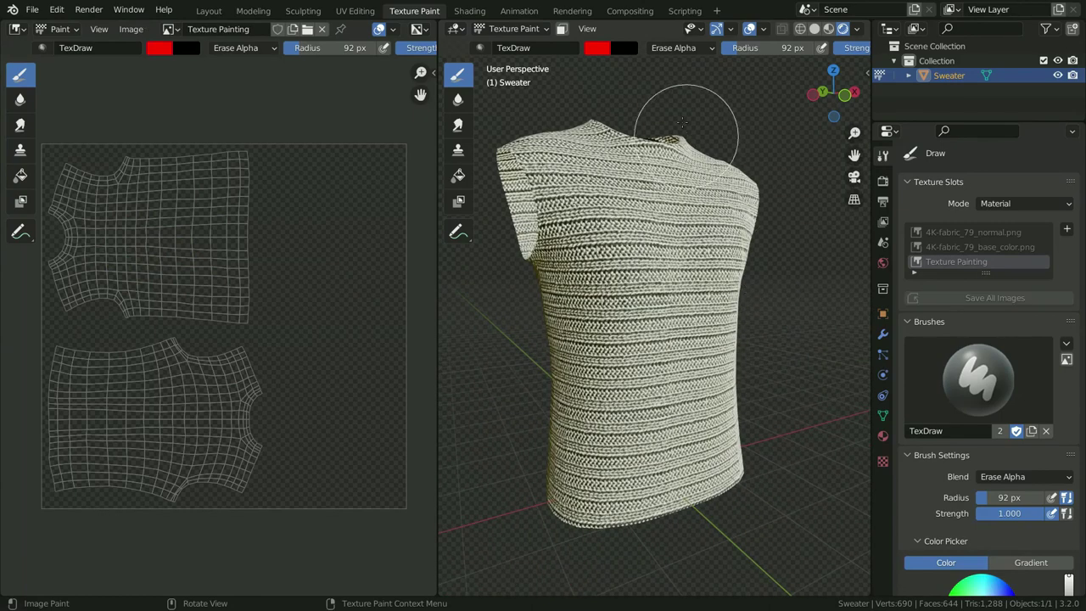
- Set the brush blending mode to Mix and paint an orange-red stripe across the sweater's front with a 24 px radius
click(687, 48)
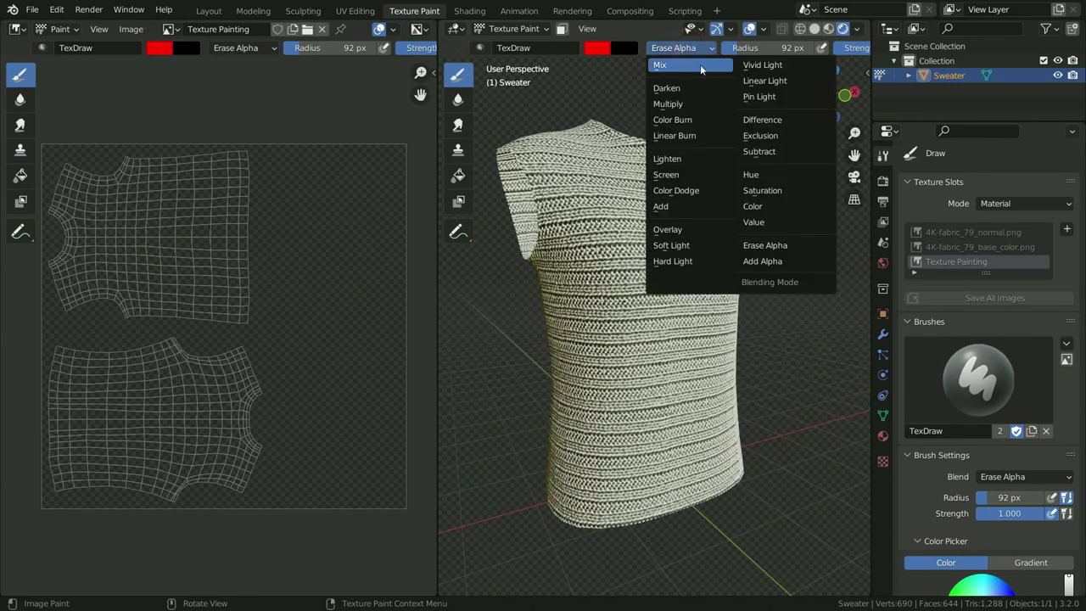
click(700, 64)
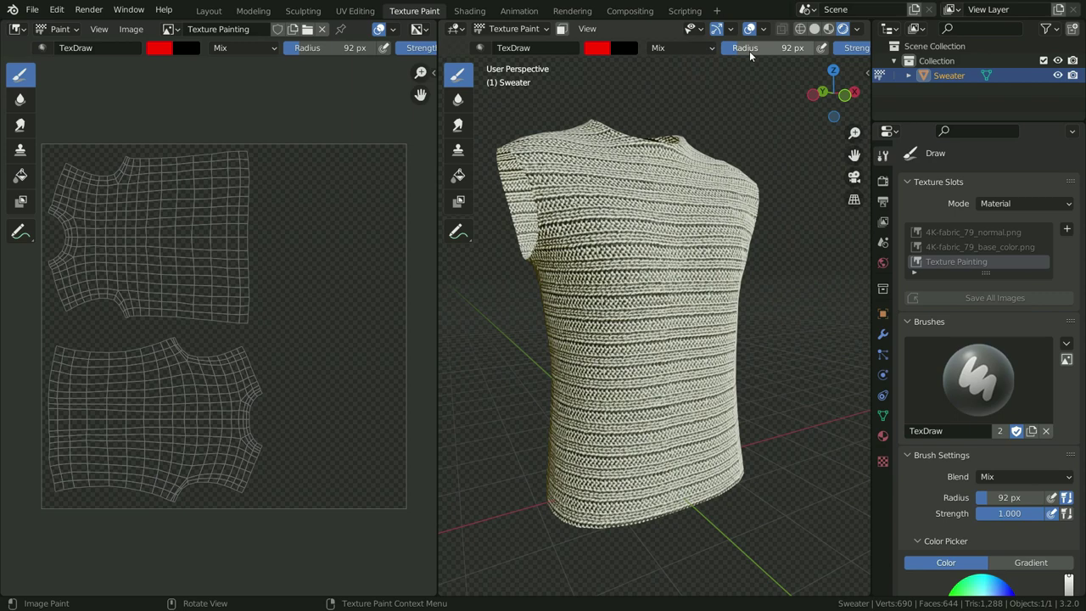
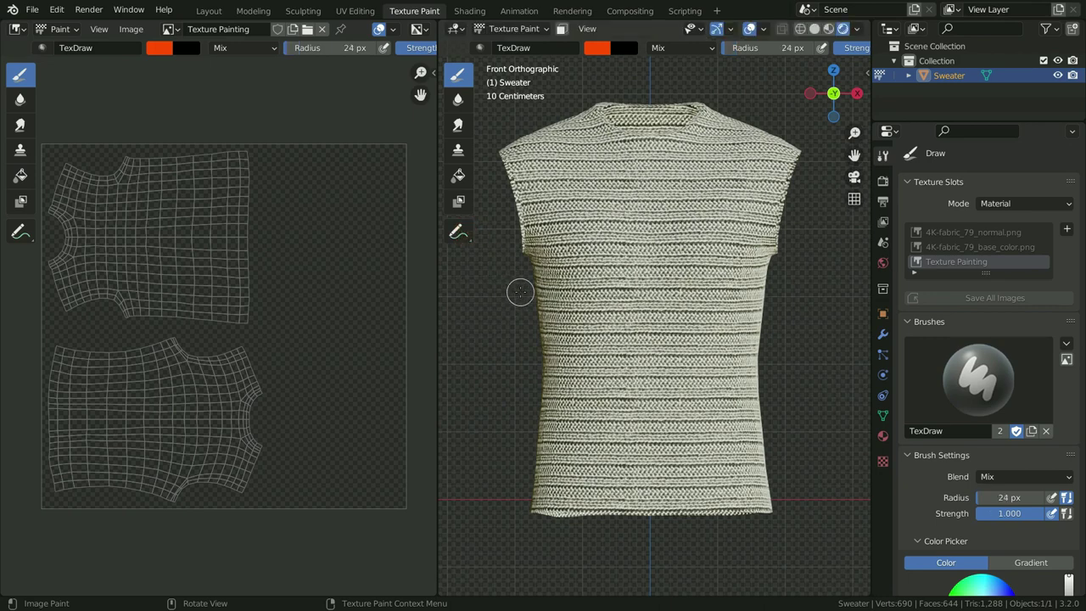
drag(521, 292, 789, 293)
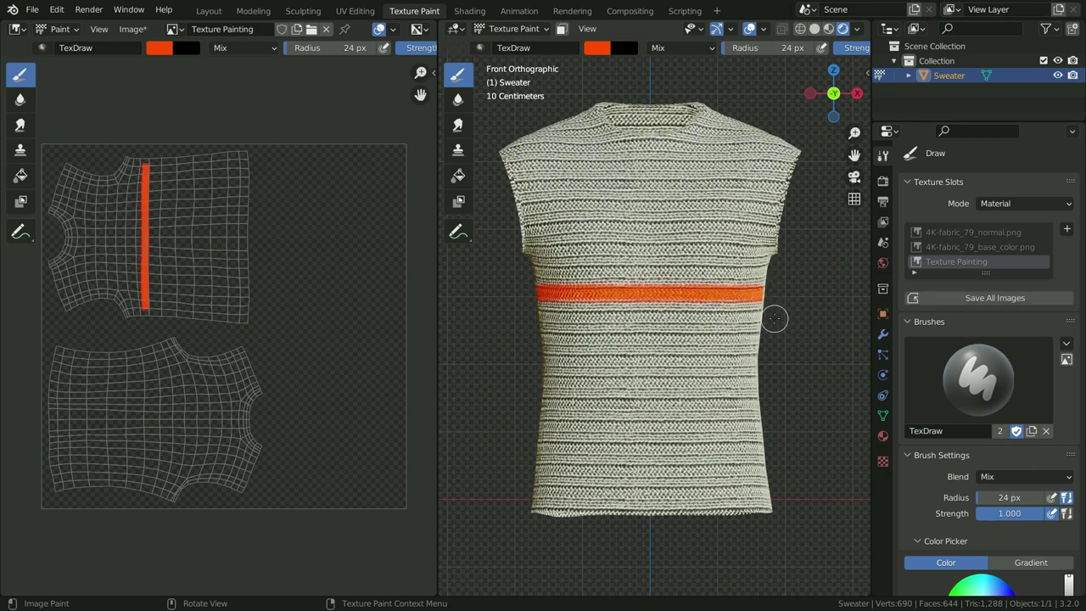
- Extend the orange-red stripe around both sides of the sweater, just past the side seams
key(KP_3)
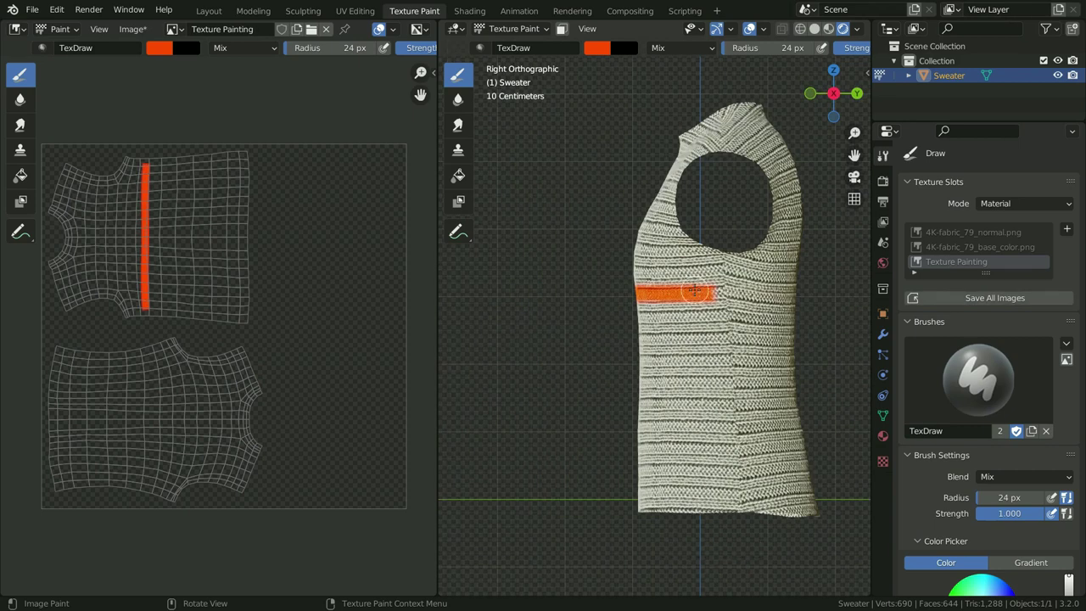
drag(742, 292, 745, 293)
key(ctrl+KP_3)
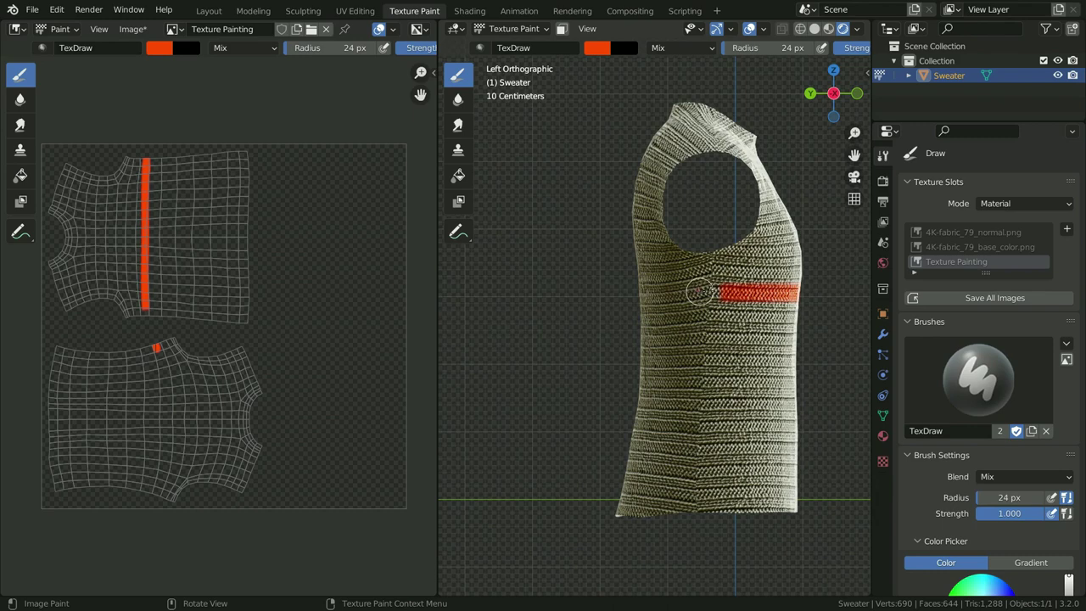
drag(709, 293, 701, 293)
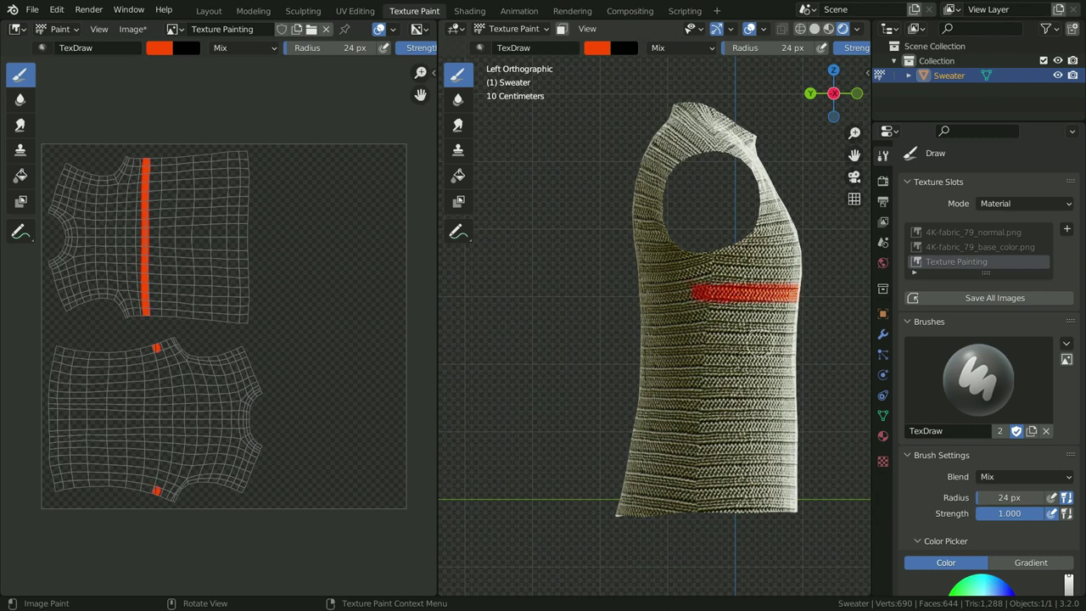
- Change the brush color to blue and paint a stripe across the sweater's front just below the orange-red one
key(KP_1)
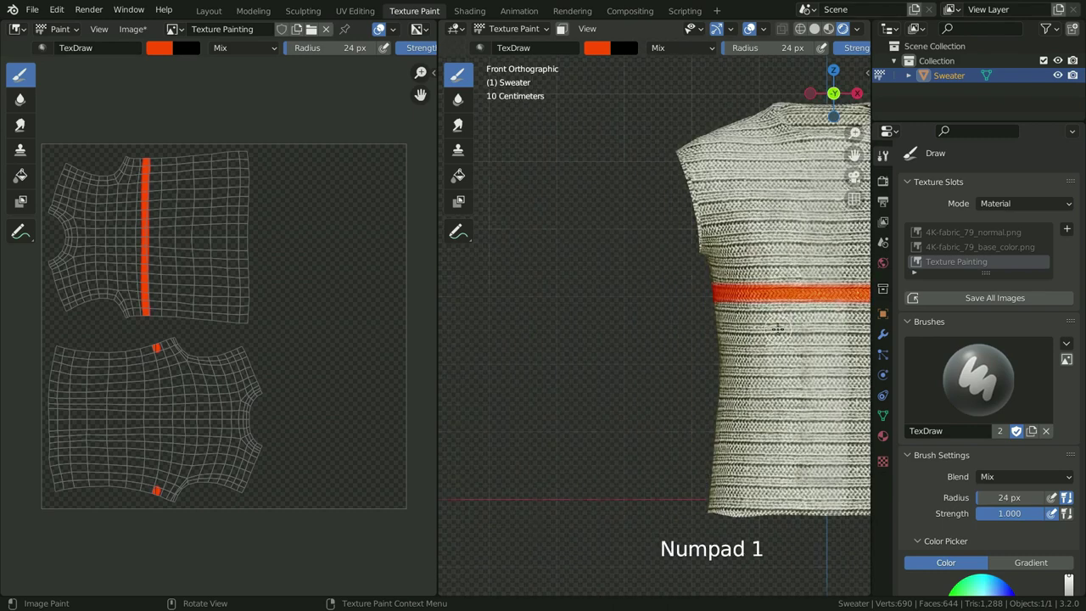
shift+middle_drag(687, 364, 607, 347)
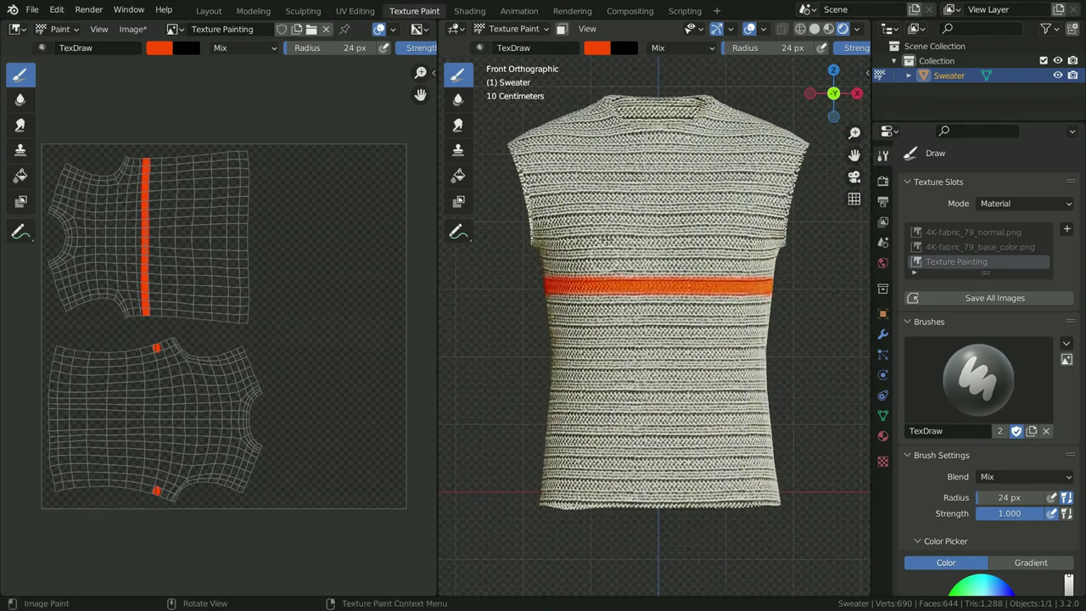
click(596, 47)
click(678, 126)
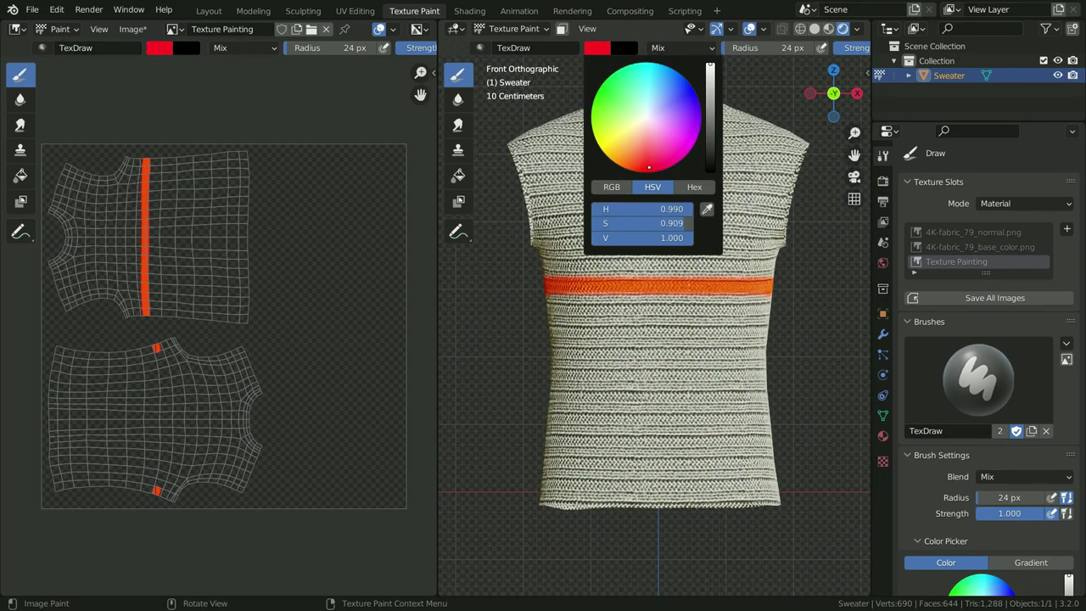
click(687, 81)
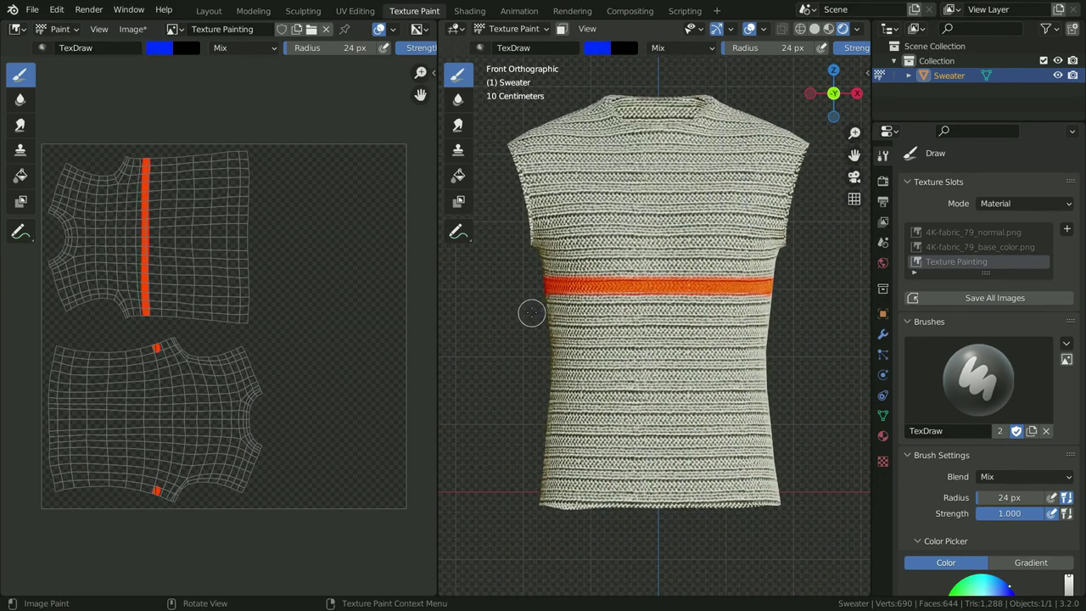
drag(531, 308, 799, 307)
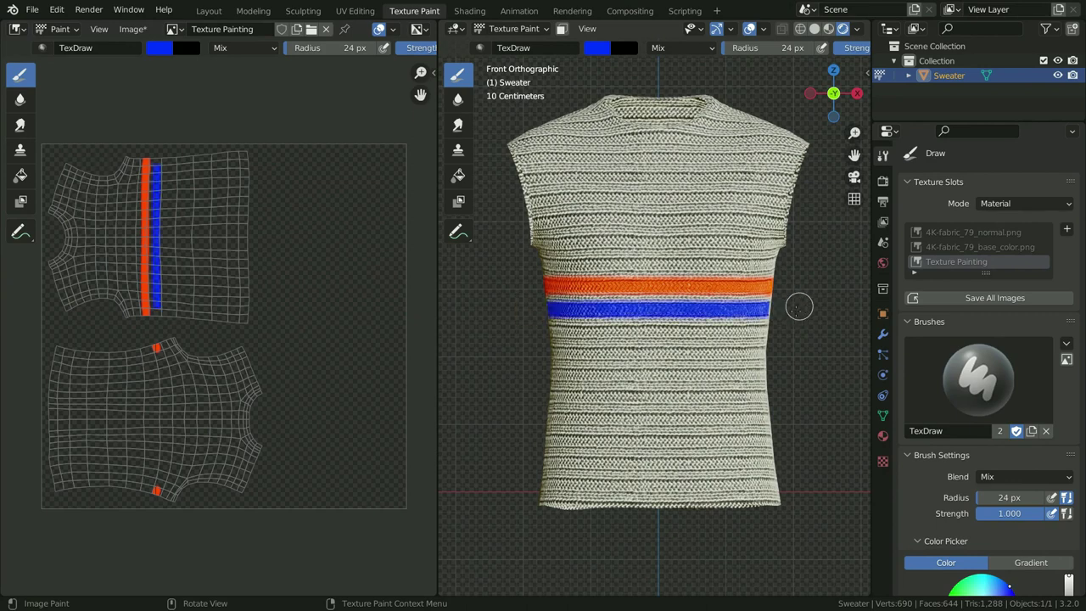
- Extend the blue stripe past the side seams on both sides of the sweater
key(KP_3)
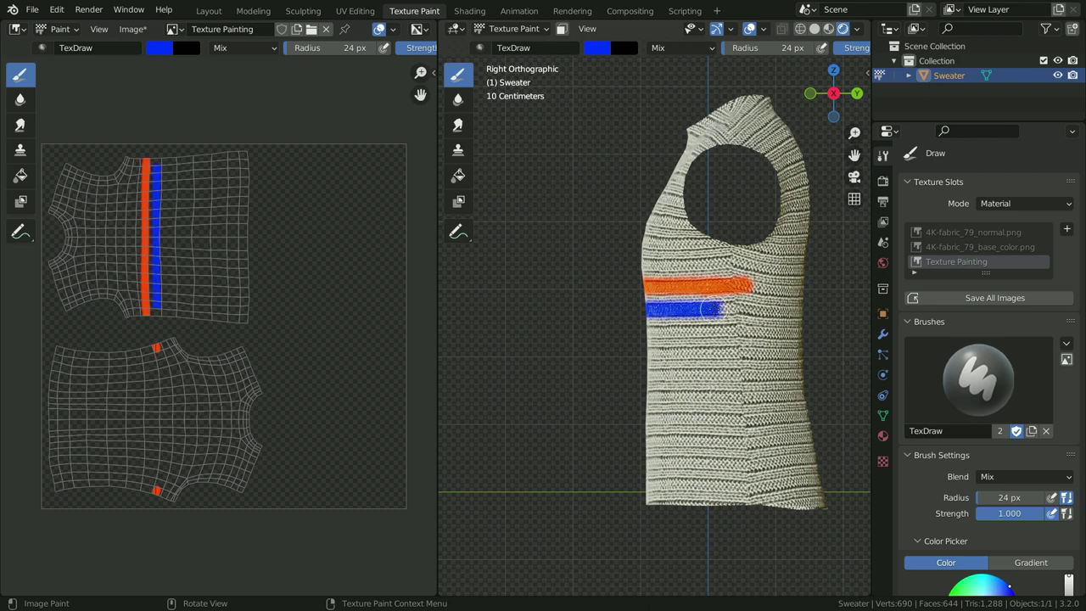
drag(712, 311, 752, 310)
key(ctrl+KP_3)
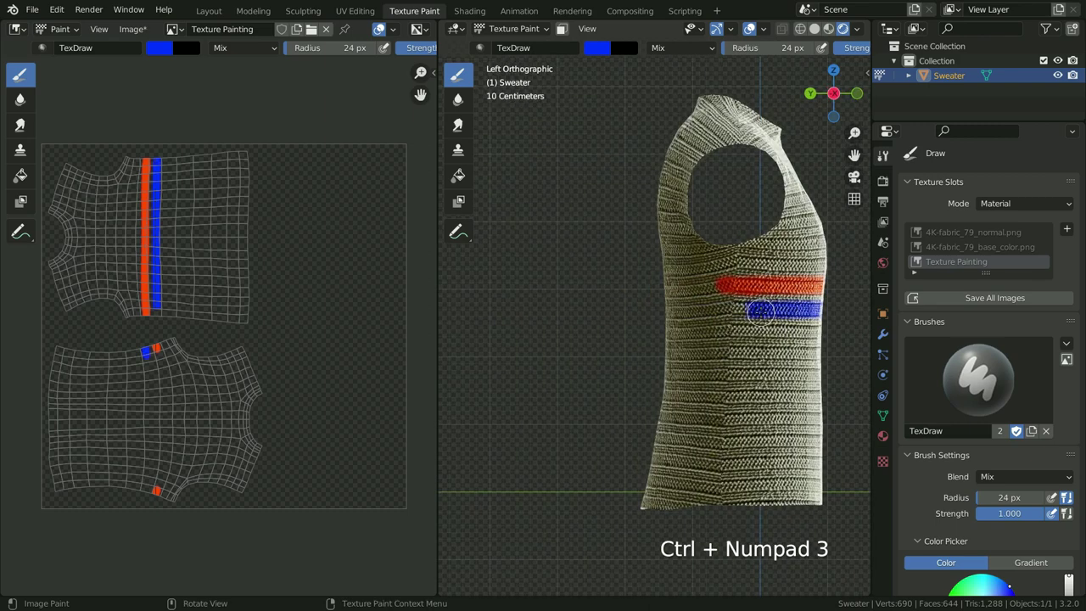
drag(709, 310, 747, 310)
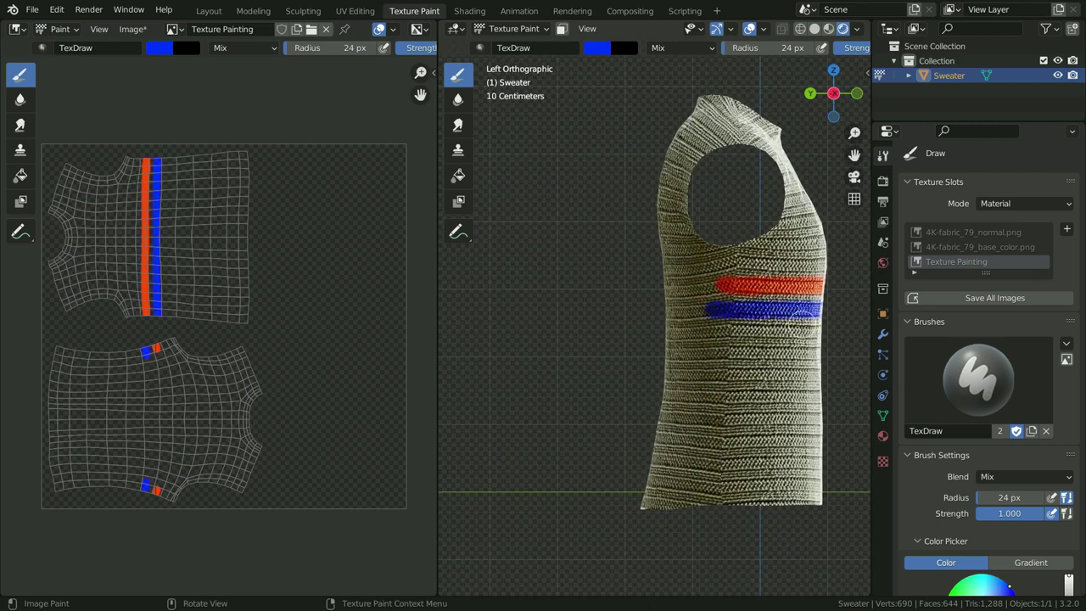
- Set the brush blending mode to Erase Alpha and its stroke method to Space
key(KP_1)
shift+middle_drag(760, 337, 573, 348)
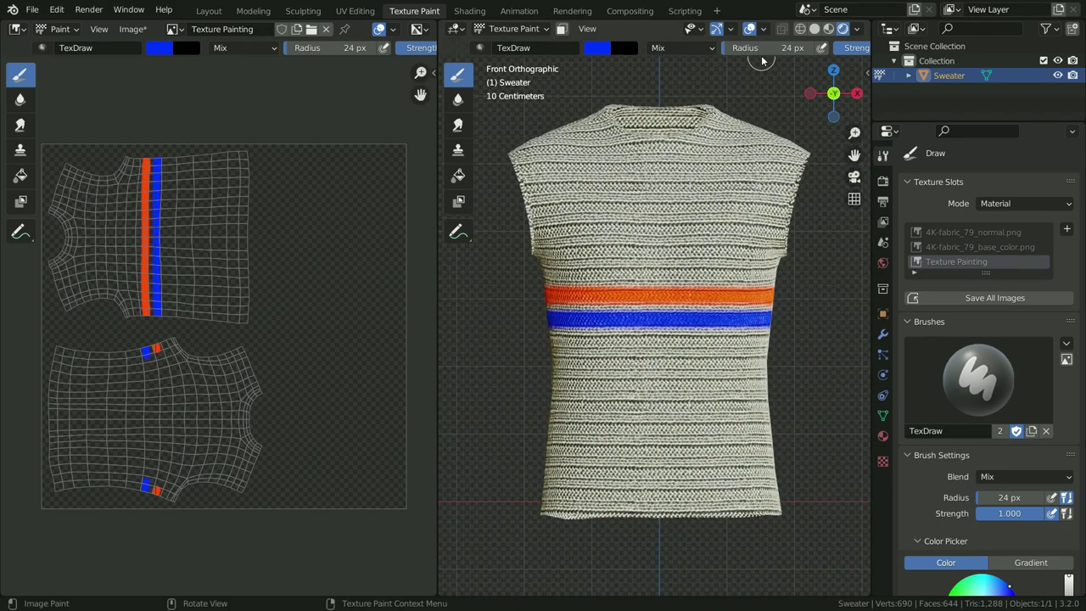
click(702, 48)
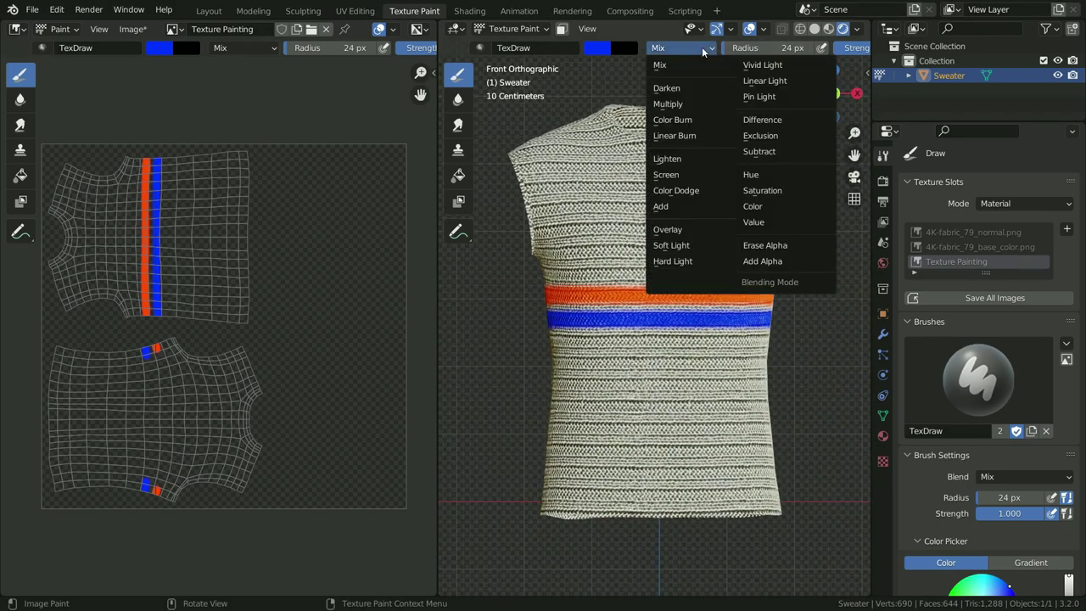
click(771, 252)
scroll(764, 48, right, 10)
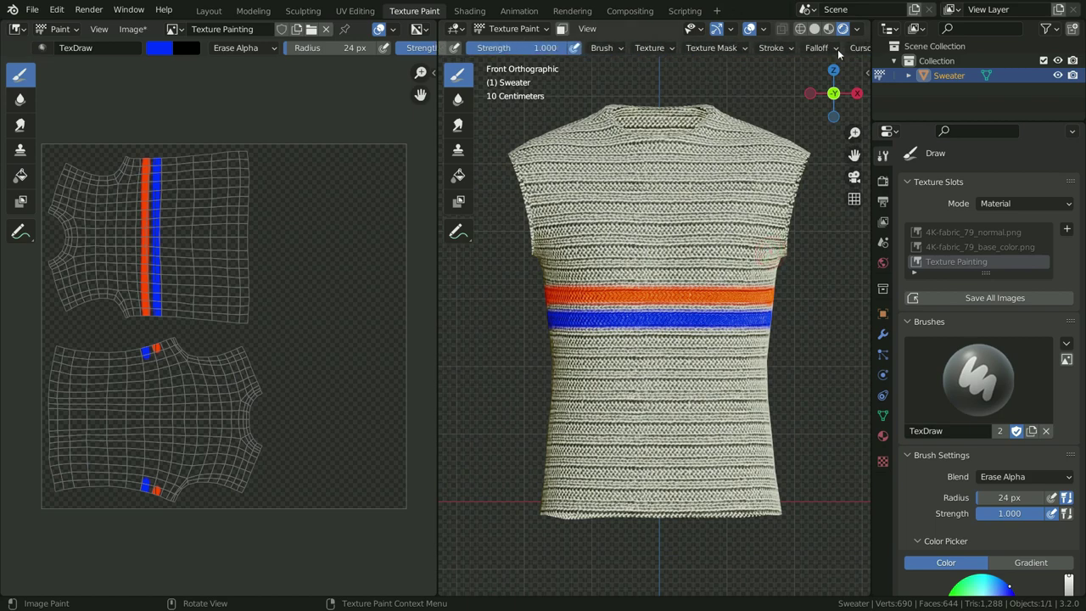
click(777, 49)
click(793, 76)
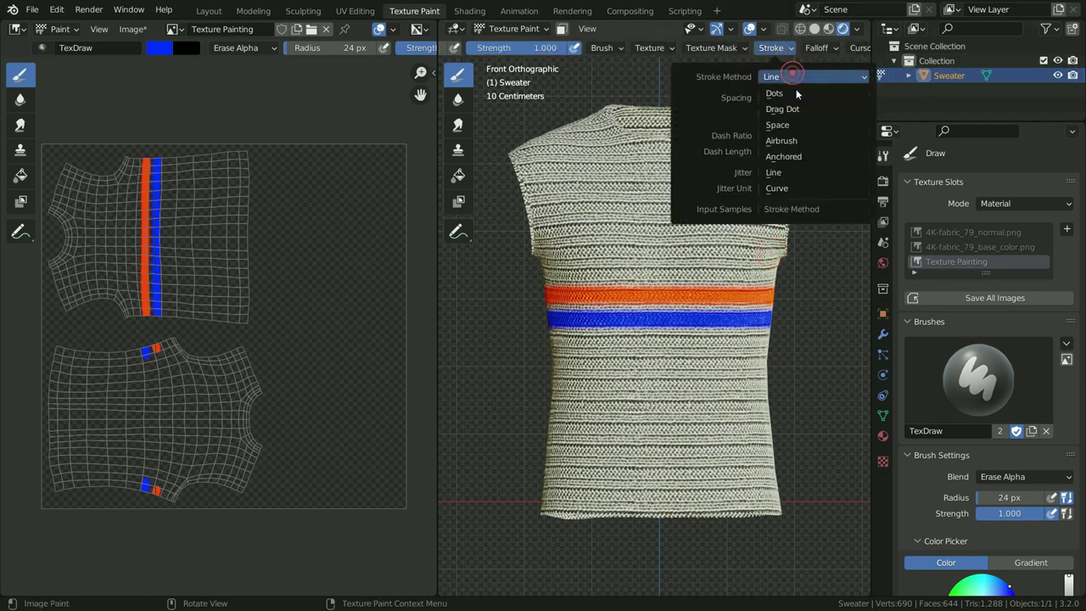
click(792, 128)
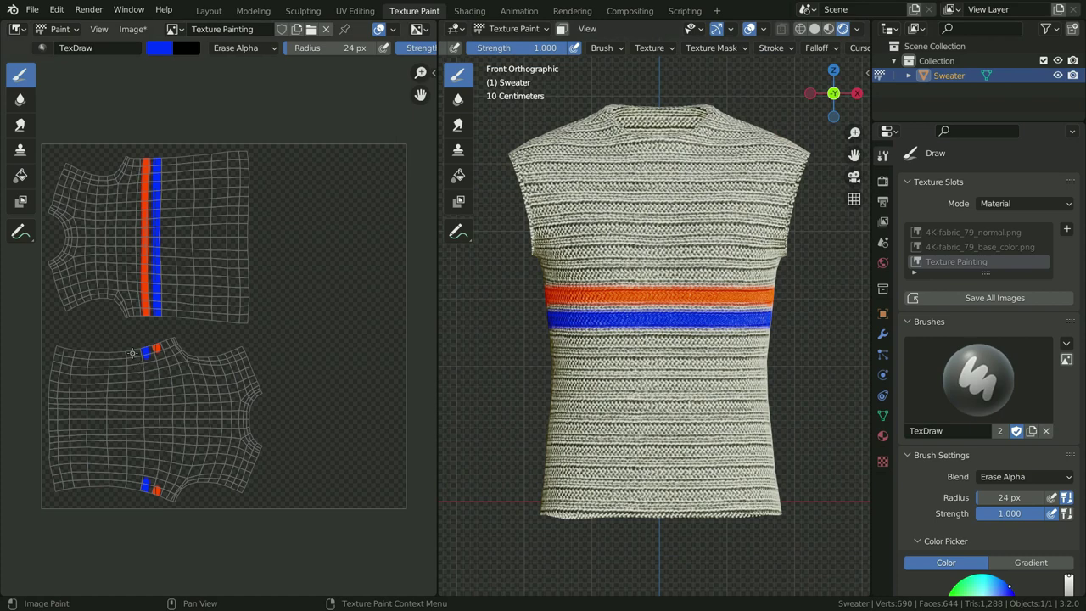
- Enlarge the brush and erase the orange-red and blue spill from the back piece's UV island in the texture image
key(f)
click(169, 365)
click(149, 352)
- Set the brush radius to 144 px and view the striped sweater from an angle
scroll(645, 348, down, 1)
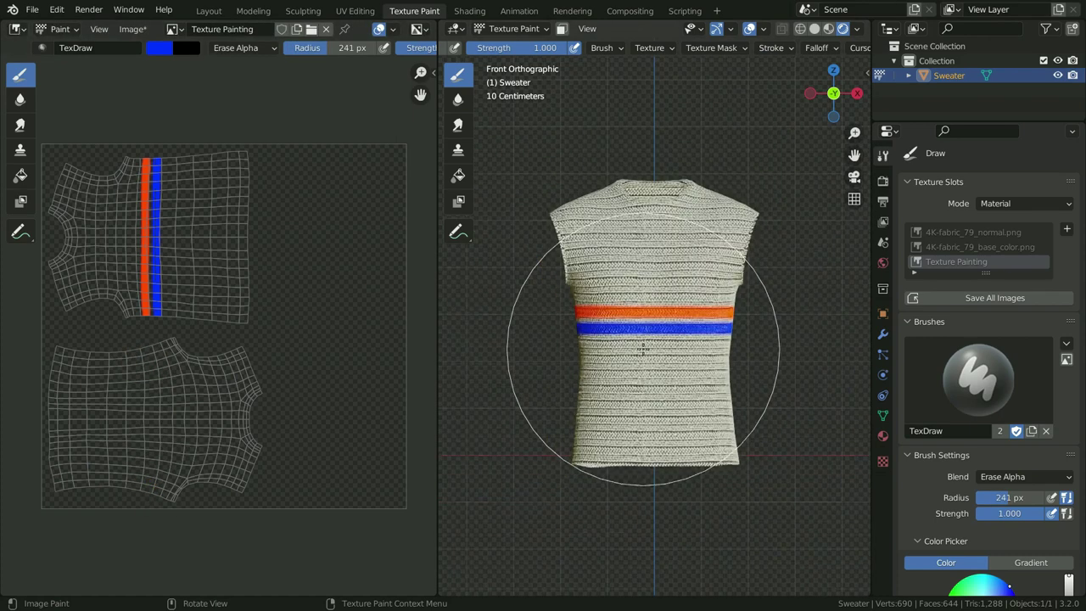
key(f)
click(625, 295)
mouse_move(625, 295)
middle_down()
mouse_move(763, 364)
mouse_move(678, 372)
mouse_move(727, 364)
mouse_move(729, 378)
mouse_move(764, 365)
mouse_move(723, 407)
mouse_move(723, 389)
middle_up()
scroll(747, 370, up, 2)
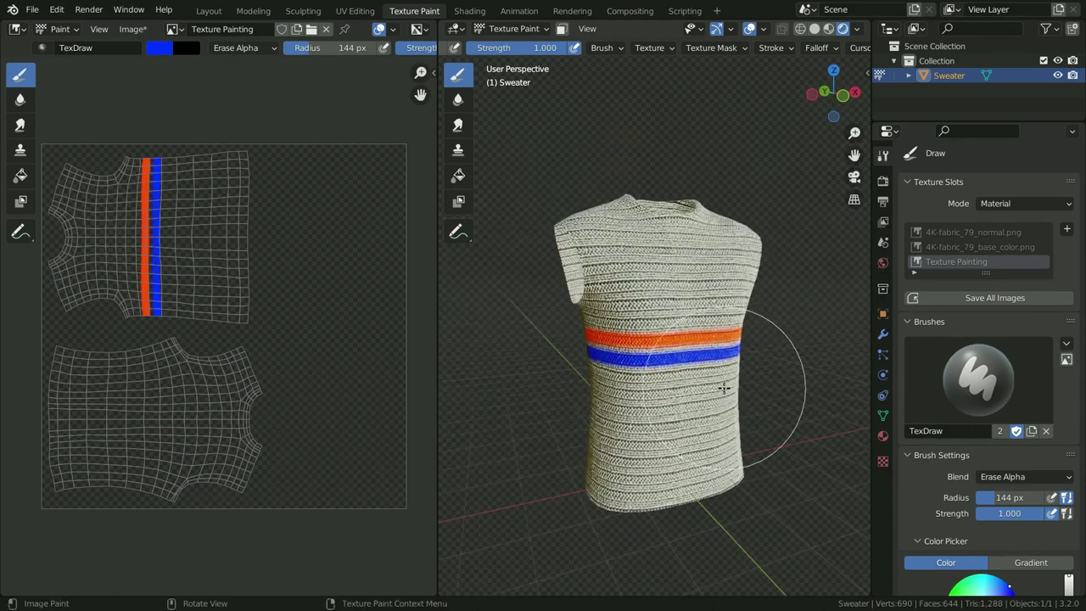
middle_drag(763, 320, 738, 212)
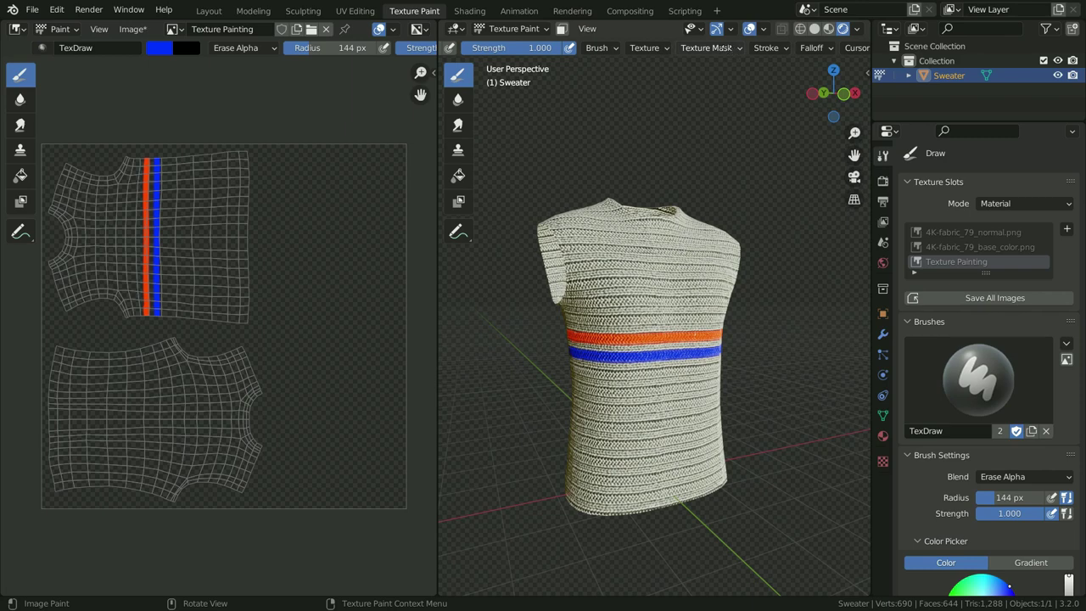
- Set the brush stroke method to Line and the falloff curve to Constant
scroll(727, 49, down, 2)
click(688, 48)
click(708, 77)
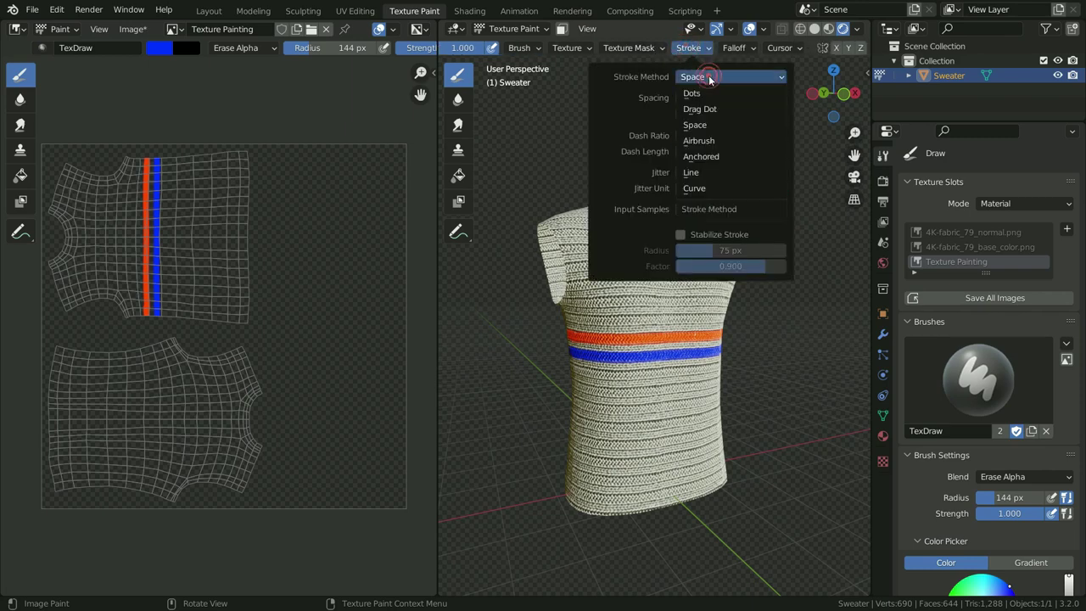
click(705, 171)
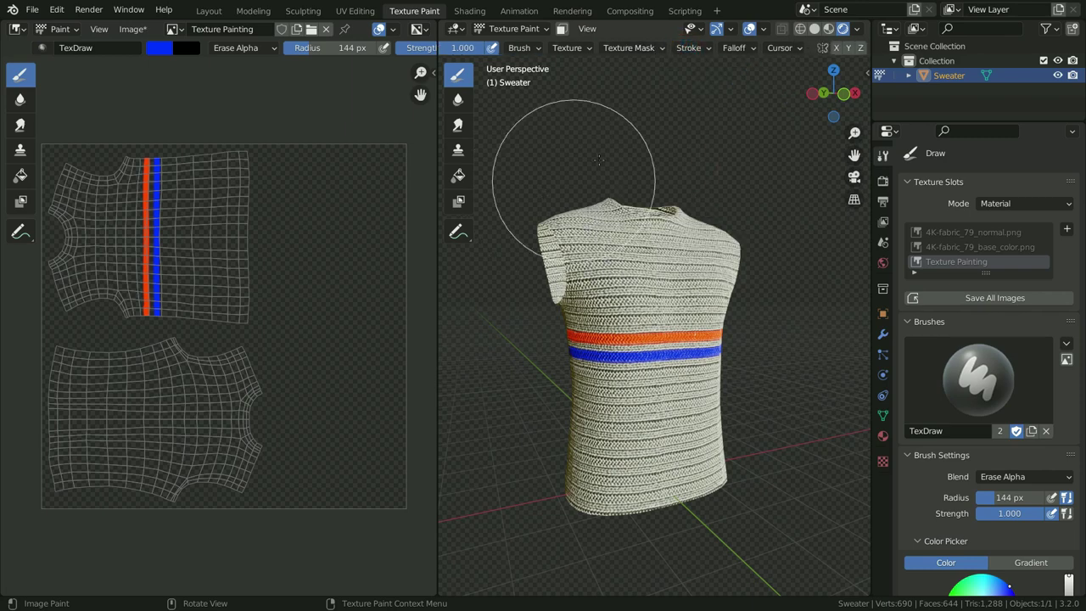
click(734, 47)
click(745, 77)
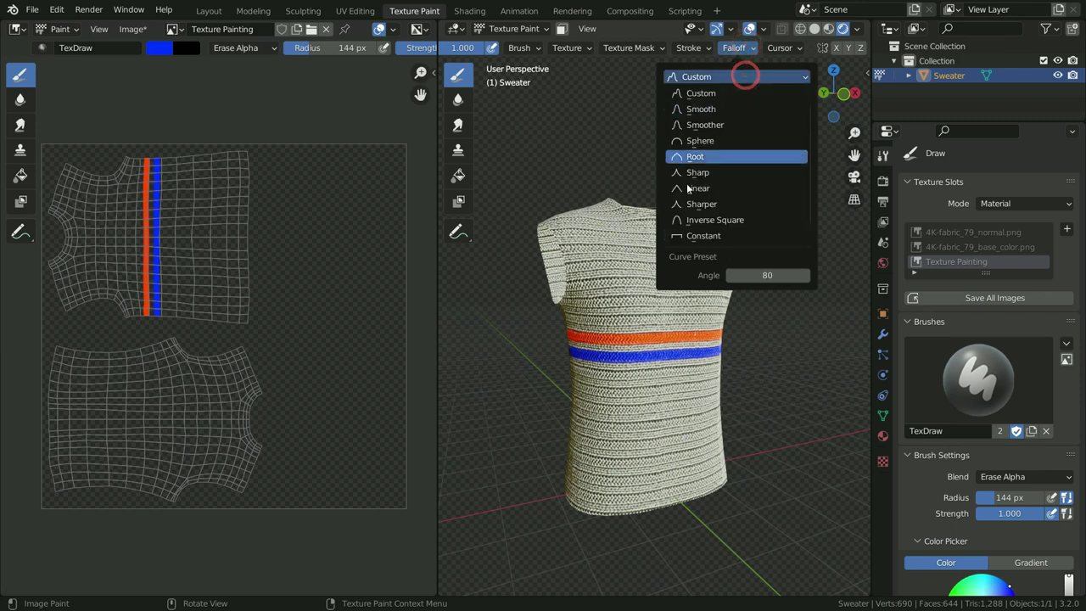
click(697, 235)
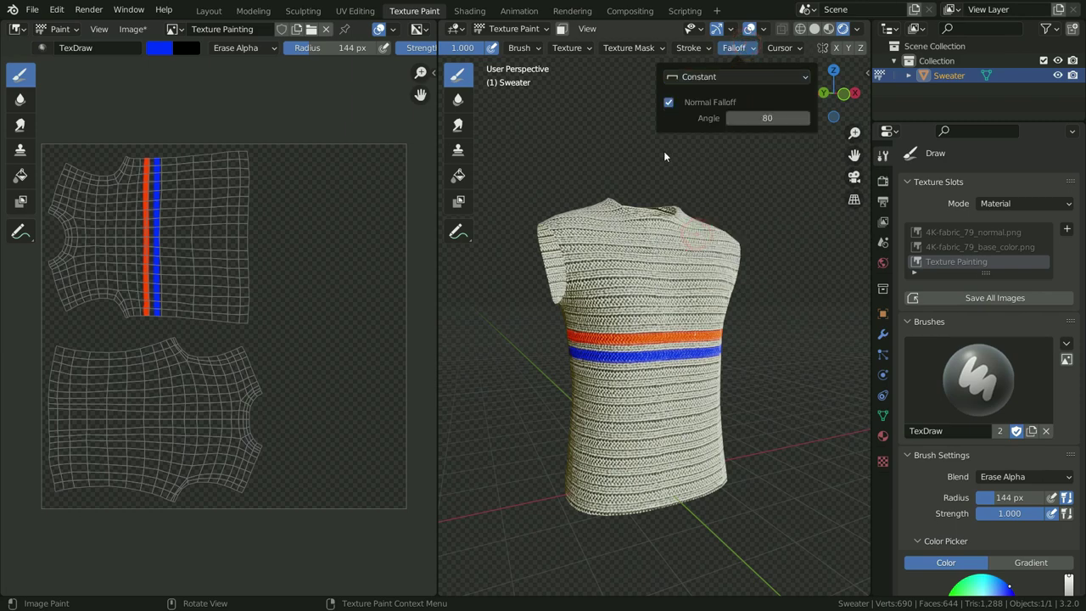
- Change the brush color to near white, with hue 0.762, saturation 0.067 and value 1.000
scroll(580, 50, up, 8)
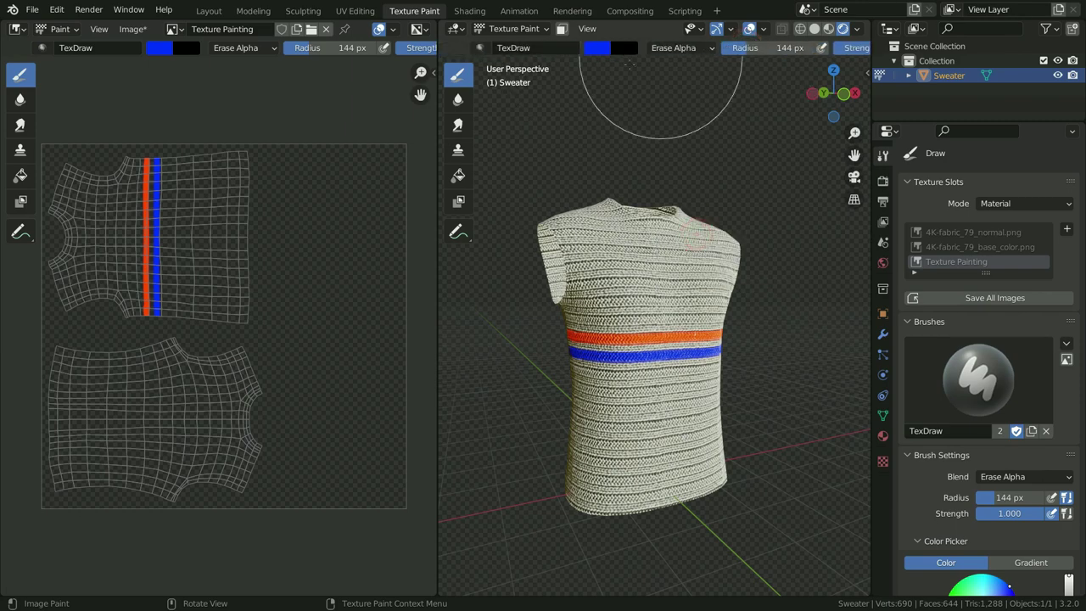
click(598, 47)
drag(682, 86, 651, 116)
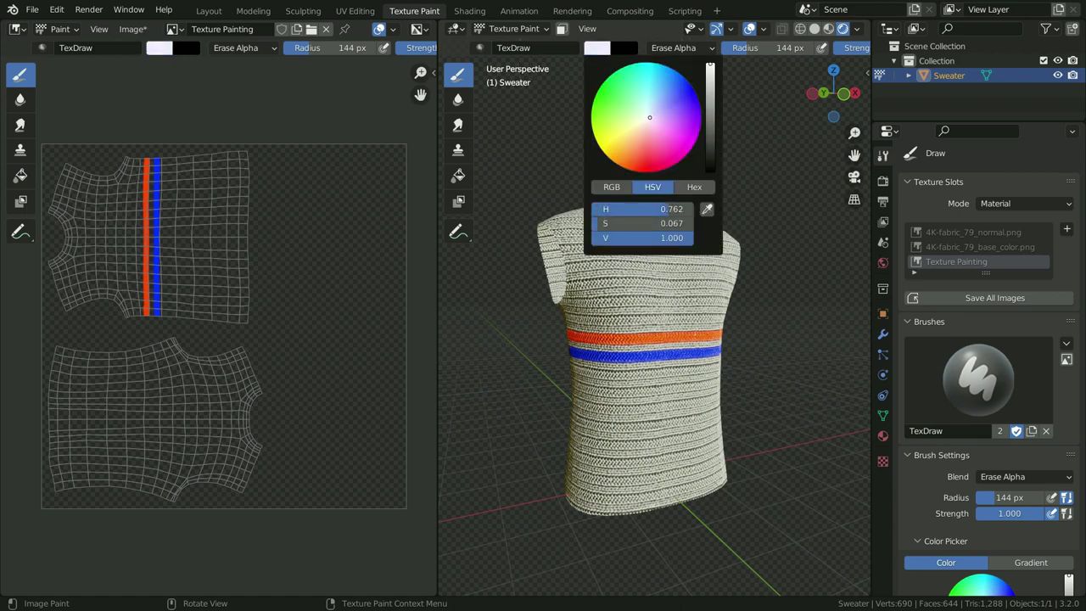
- Return to the front view, then set the brush blending mode to Mix and its radius to 73 px
key(KP_1)
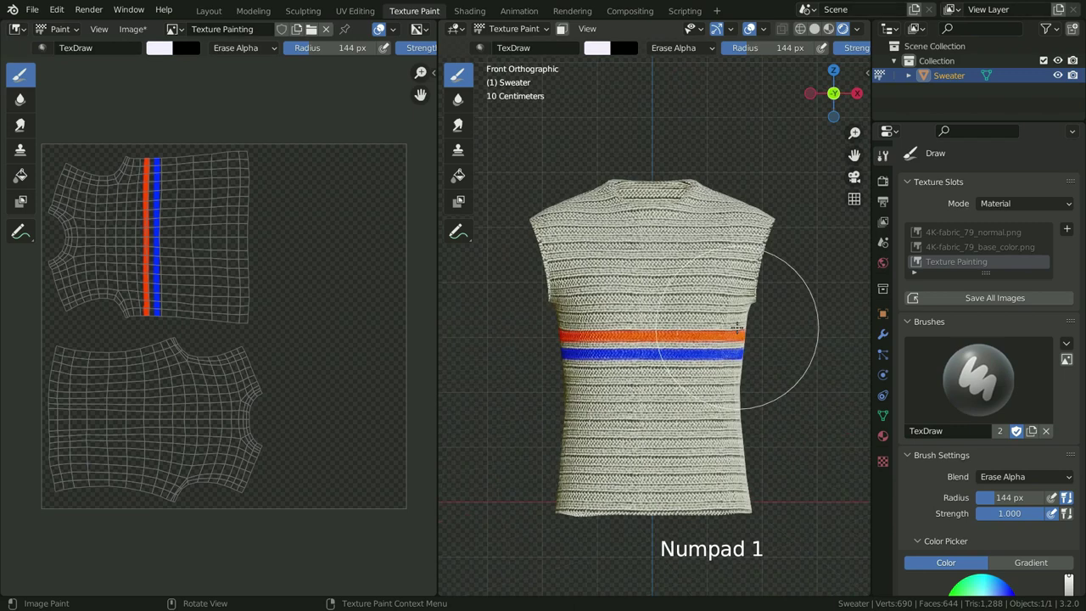
scroll(652, 274, up, 1)
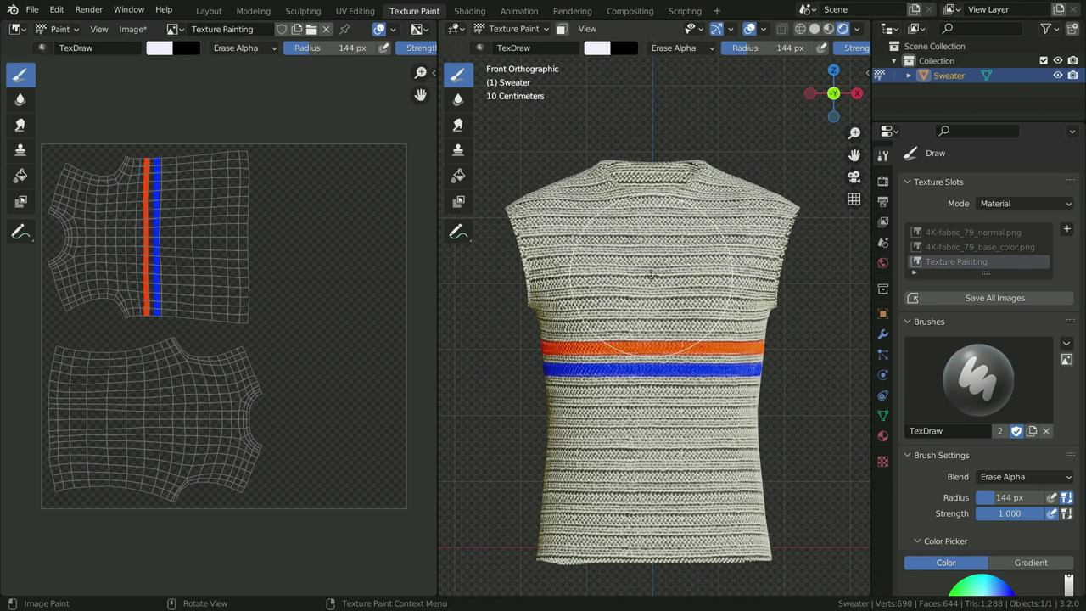
key(f)
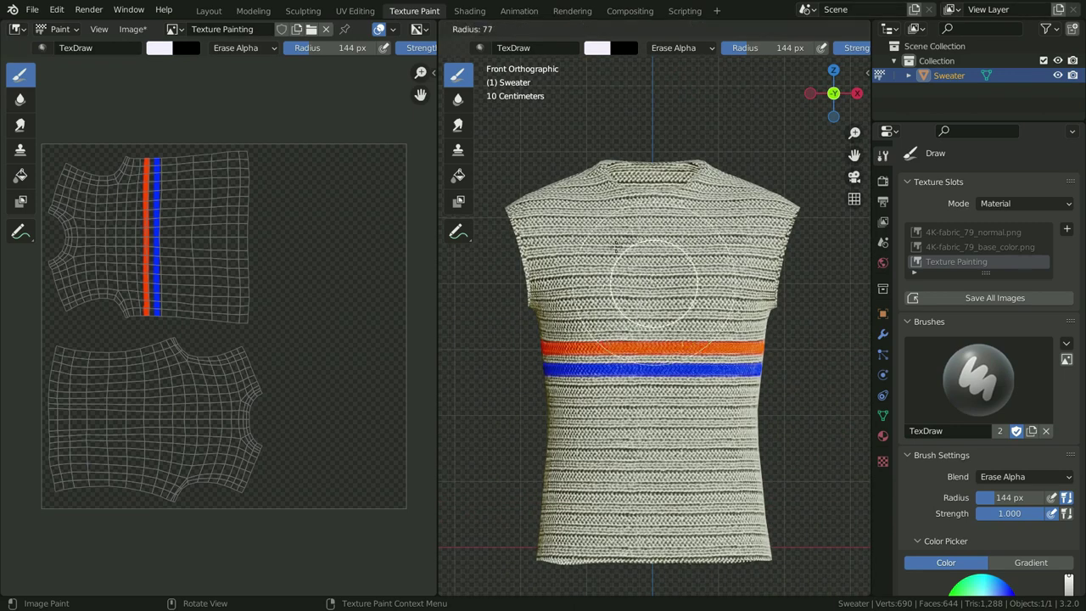
click(614, 246)
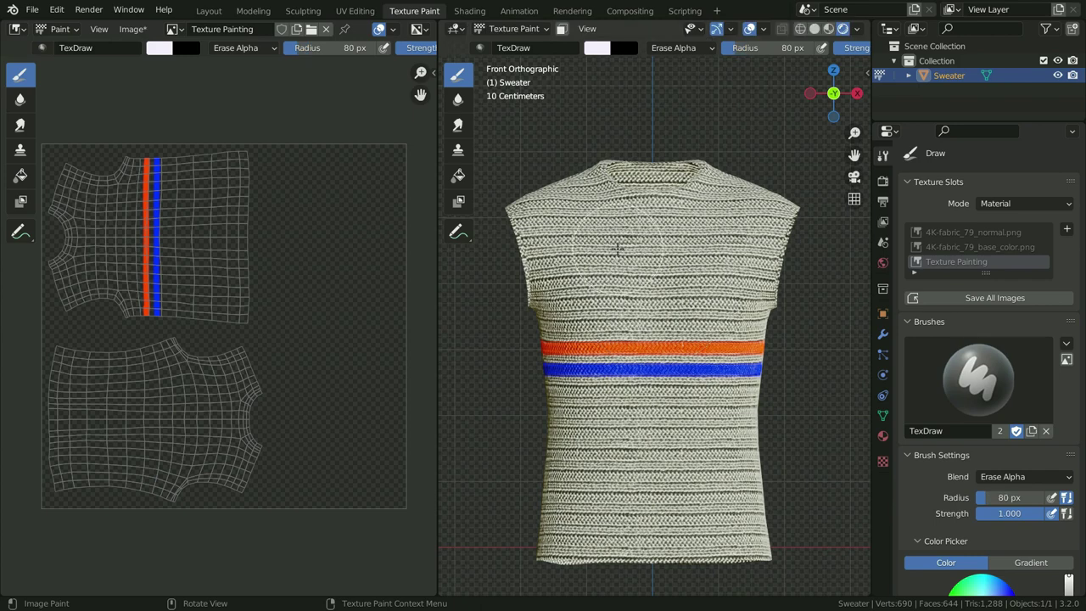
click(693, 48)
click(666, 66)
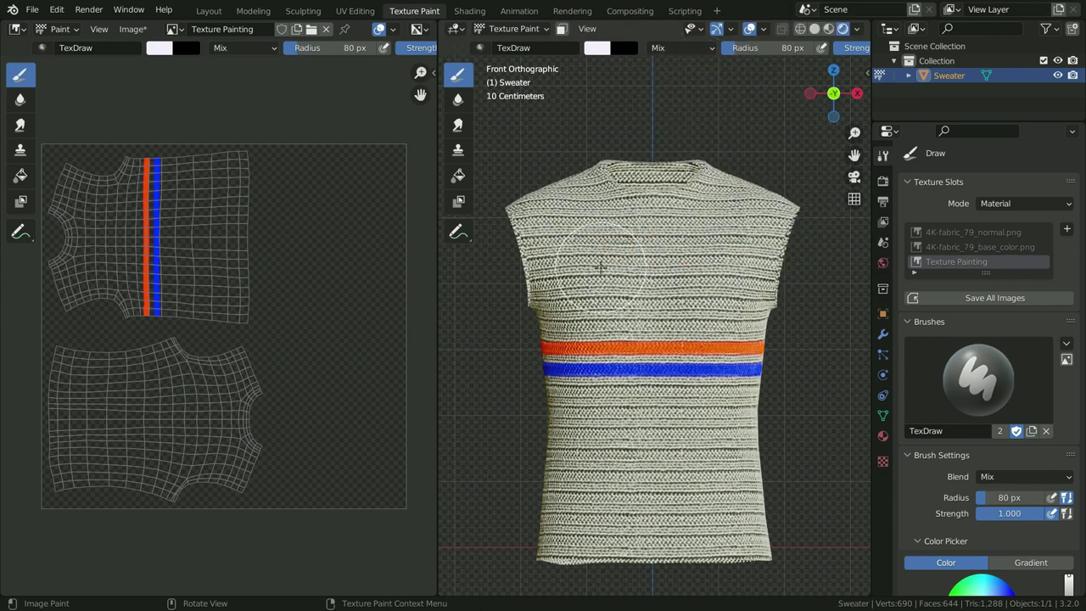
key(f)
click(594, 257)
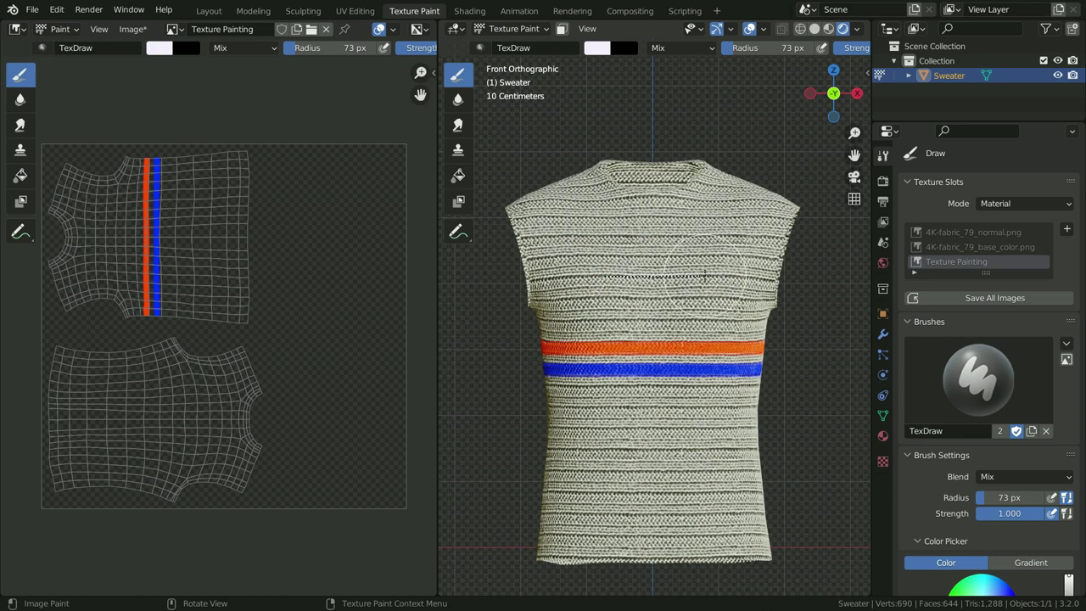
- Paint a near-white rounded band across the sweater's chest above the stripes, and change the brush's stroke method
drag(705, 274, 705, 274)
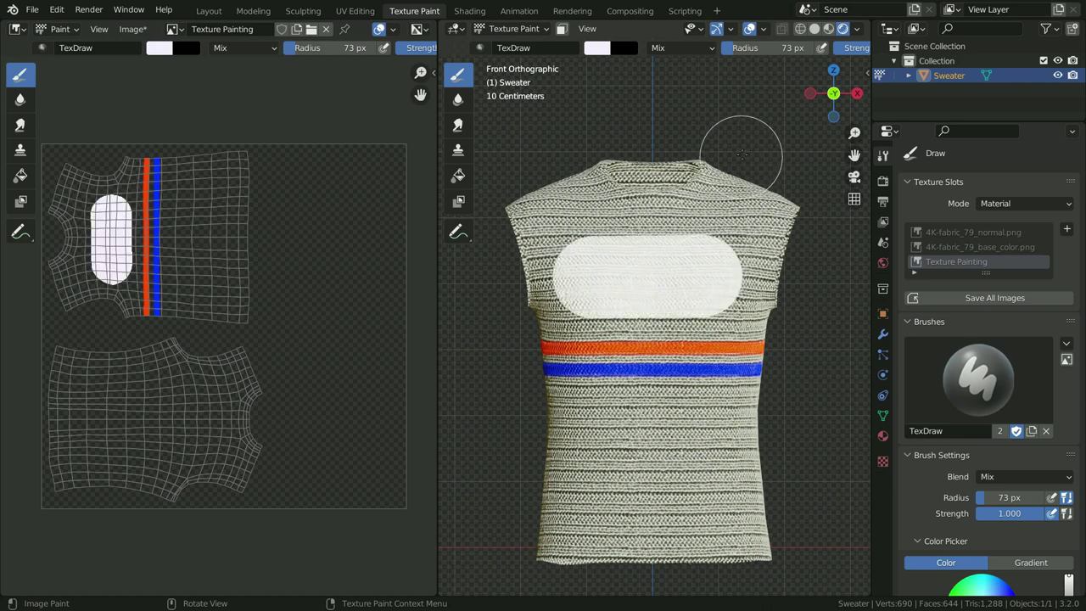
scroll(751, 49, down, 8)
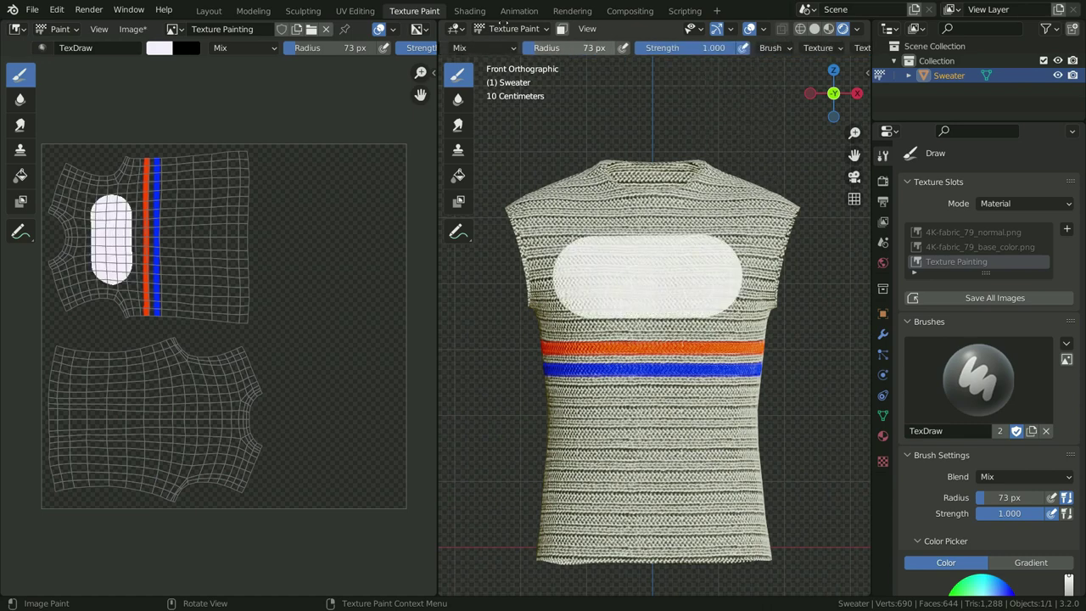
click(743, 49)
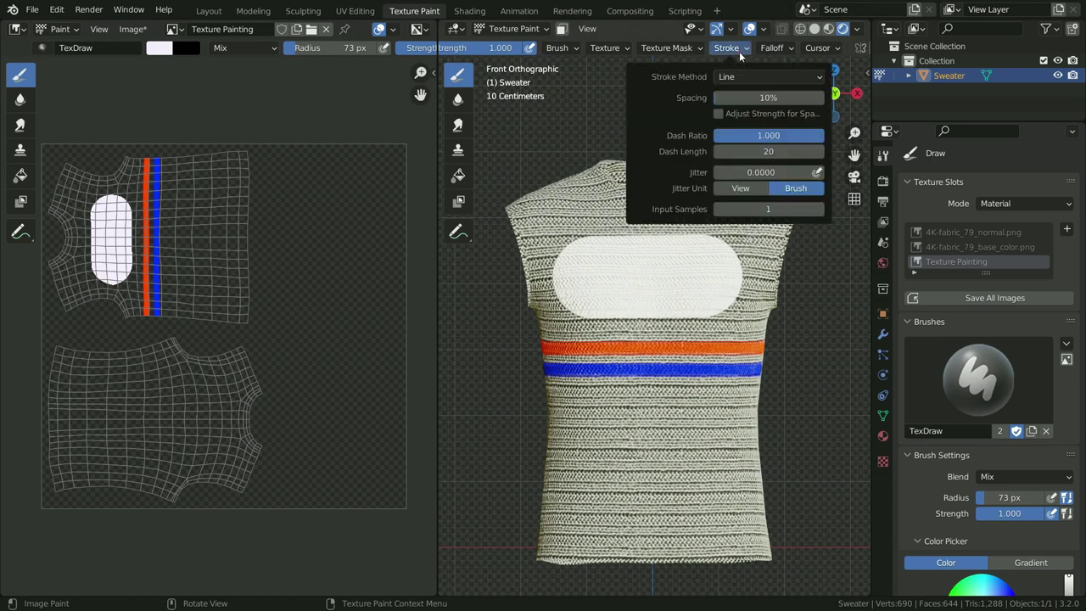
click(749, 76)
click(756, 123)
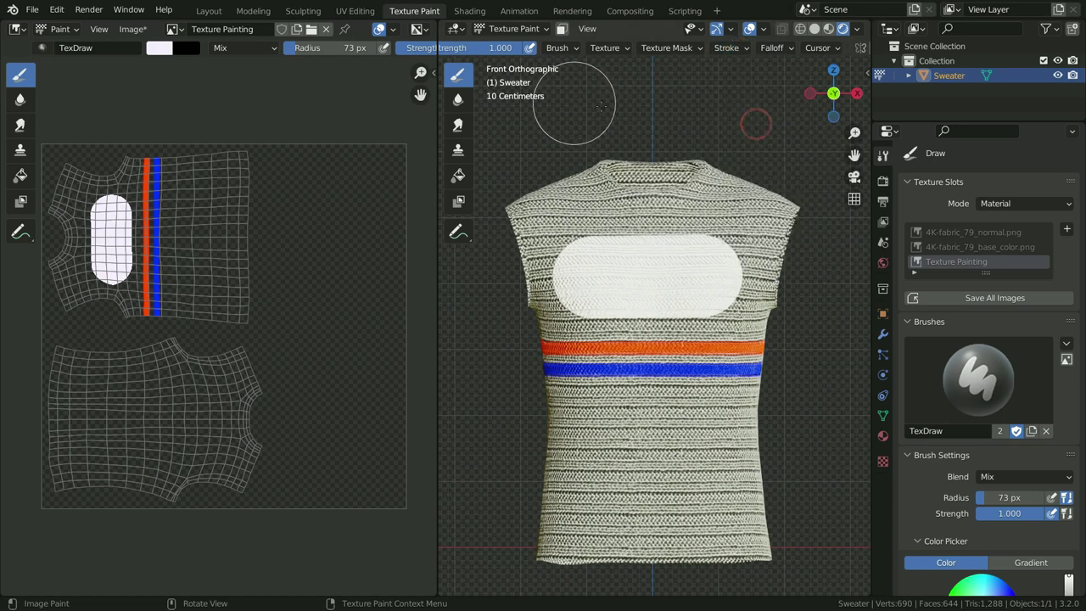
scroll(600, 46, up, 8)
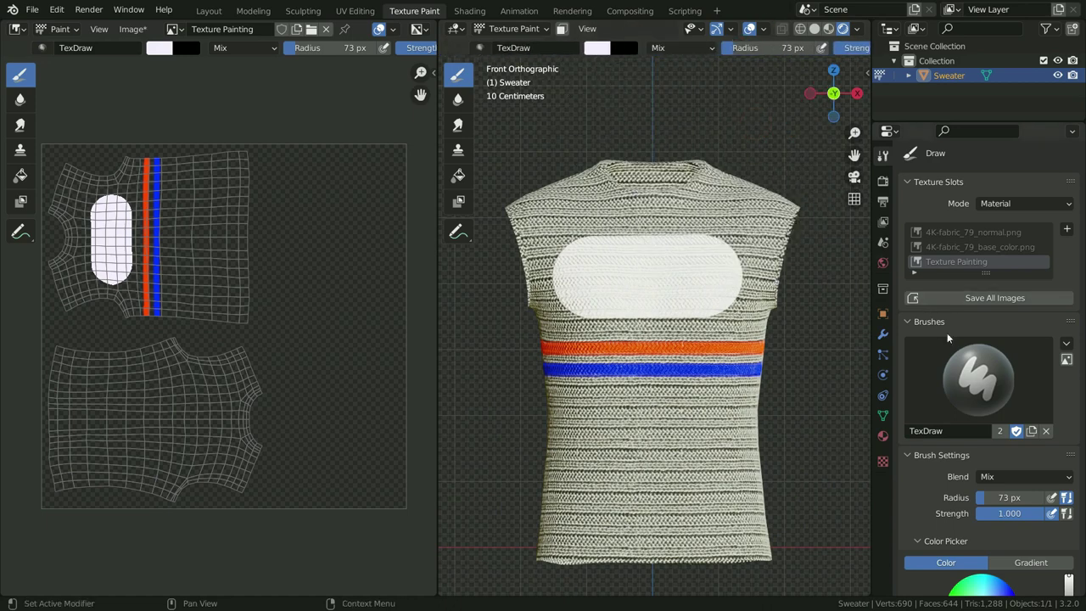
- Add a new texture to the TexDraw brush and set its mapping to Stencil
scroll(941, 319, down, 8)
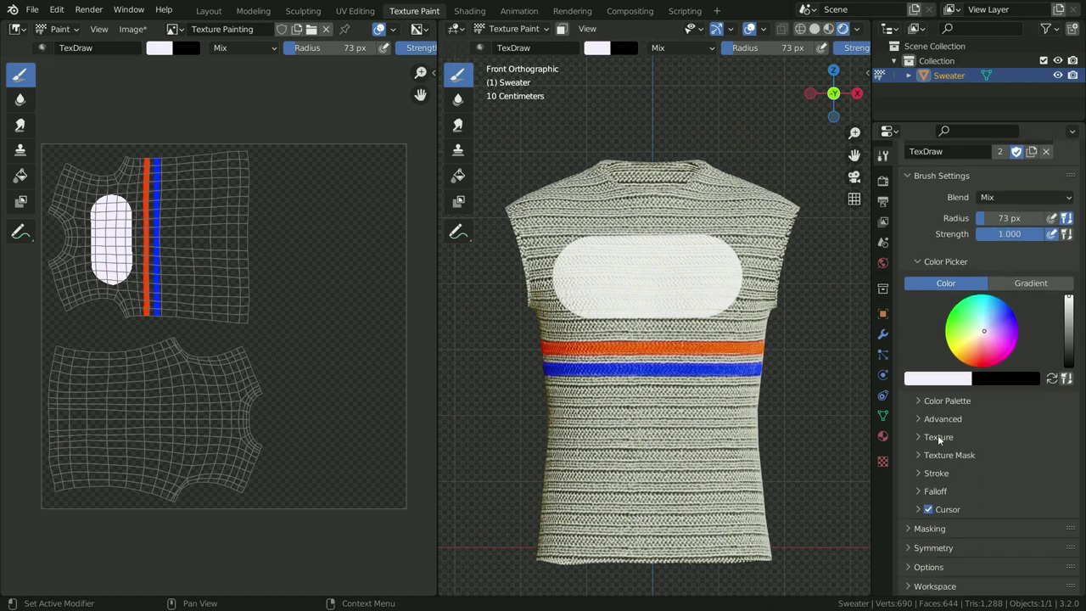
click(938, 437)
scroll(943, 431, down, 5)
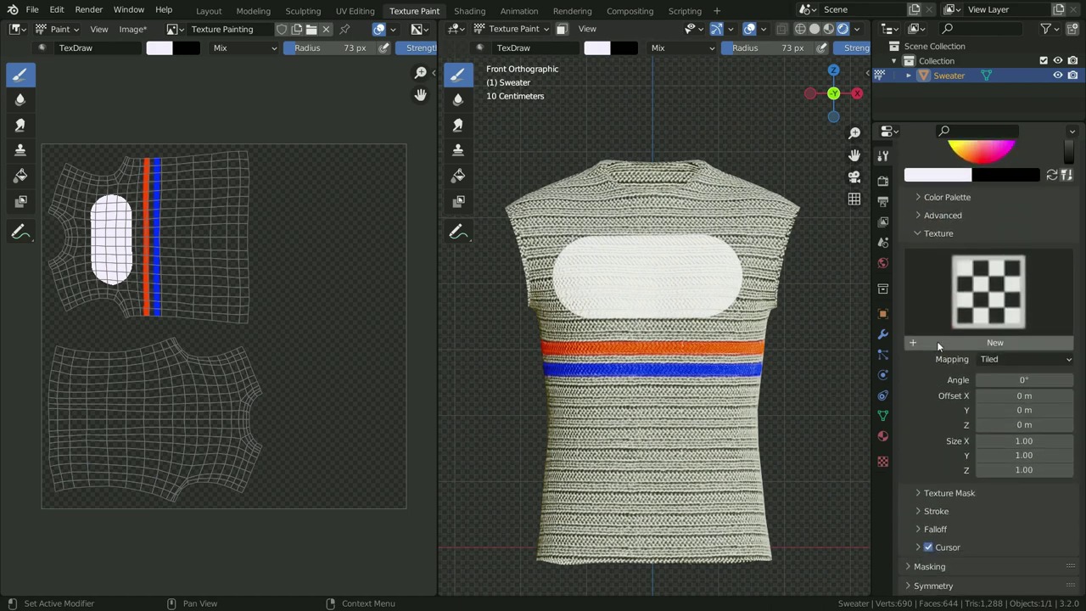
click(960, 342)
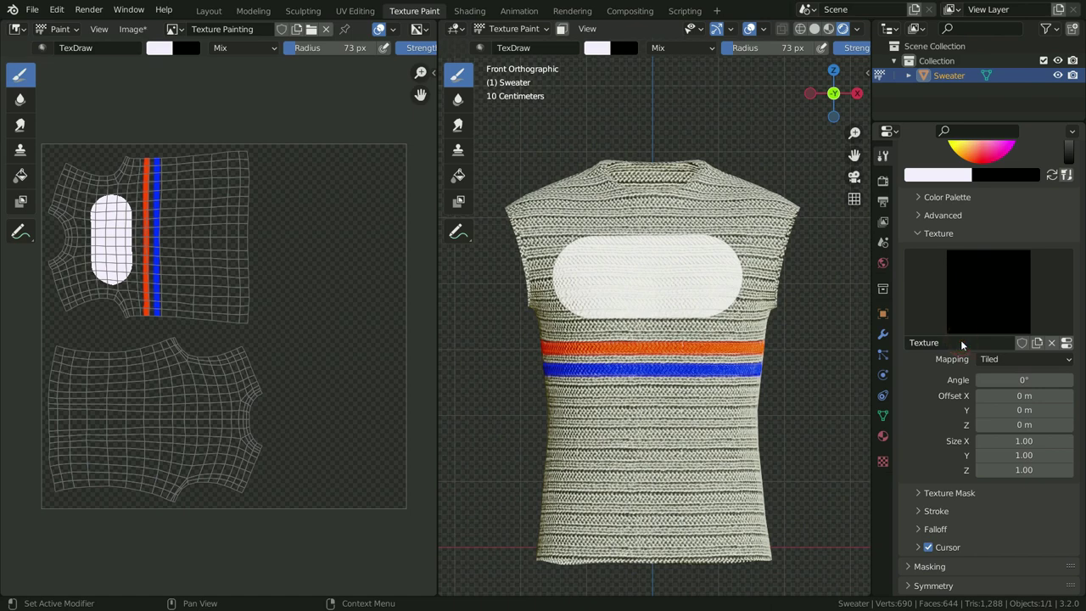
click(1039, 359)
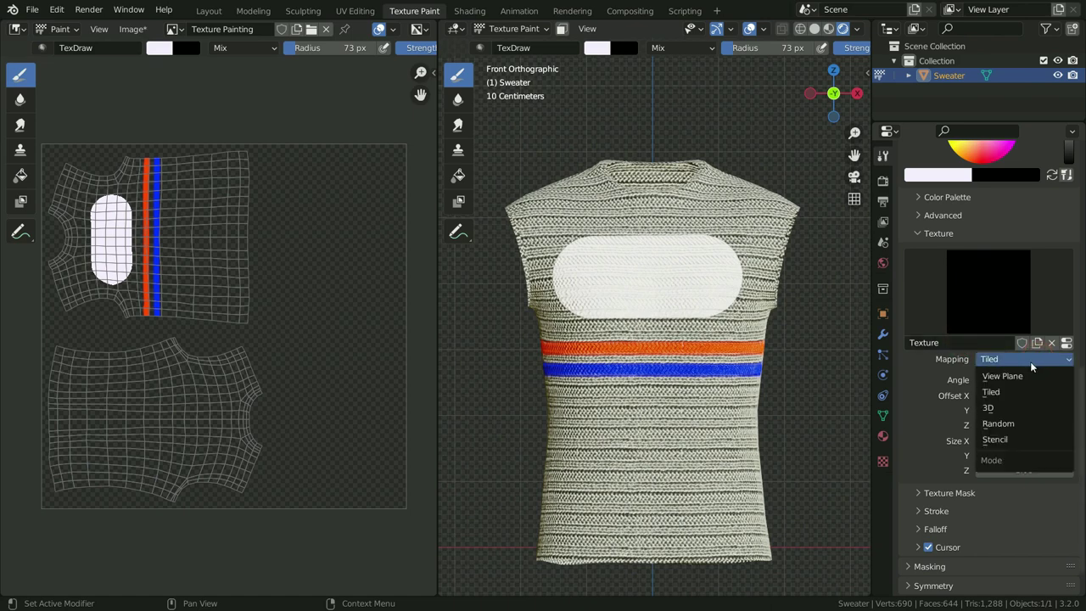
click(1005, 439)
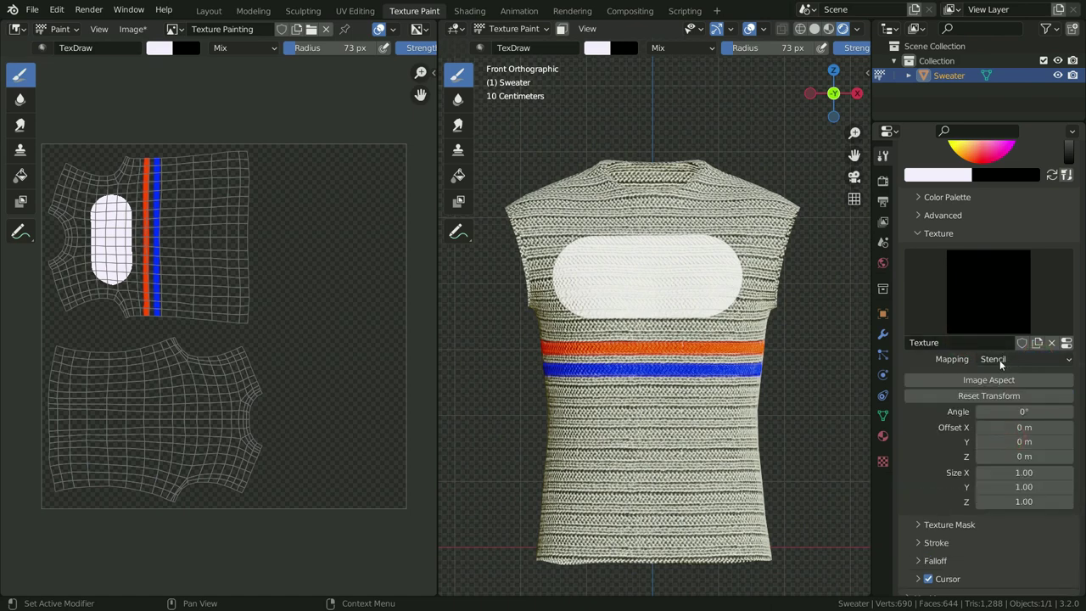
- Load Blender Logo PNG.png from the Desktop as the image of the brush texture
click(883, 460)
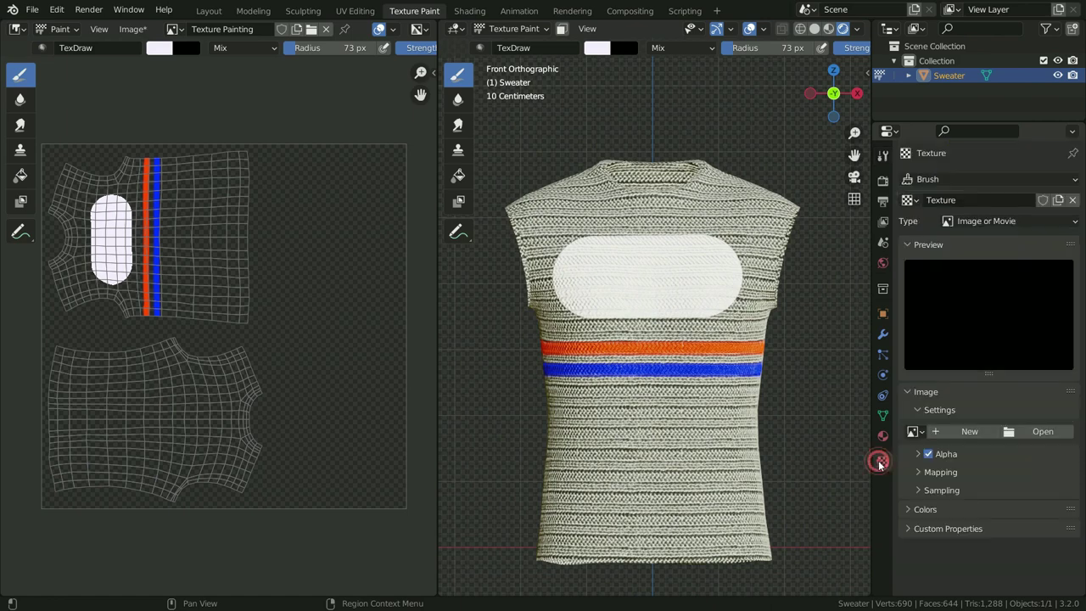
click(1030, 433)
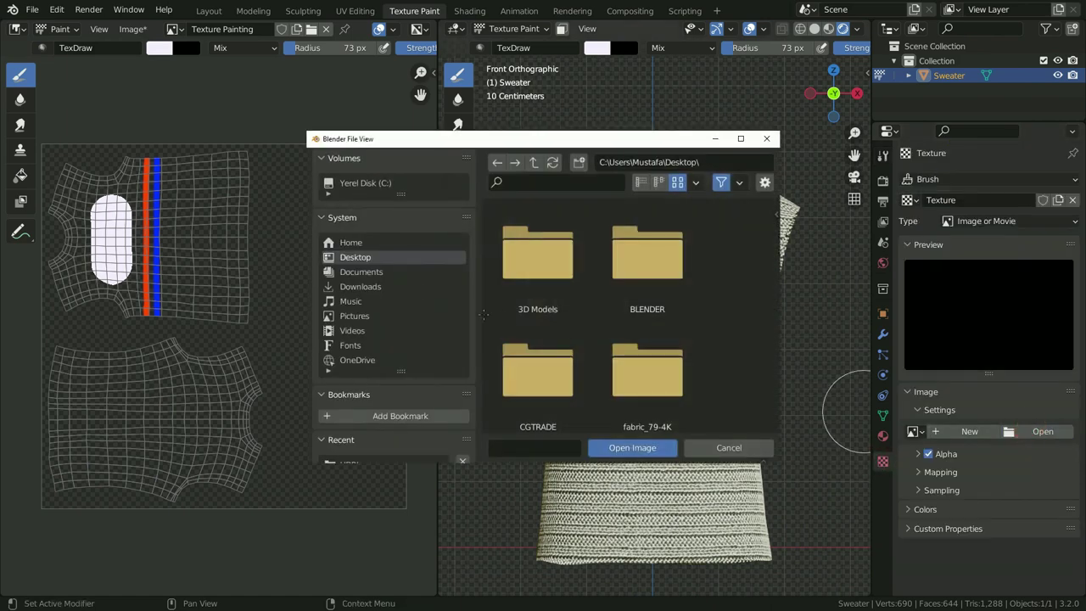
scroll(607, 331, down, 10)
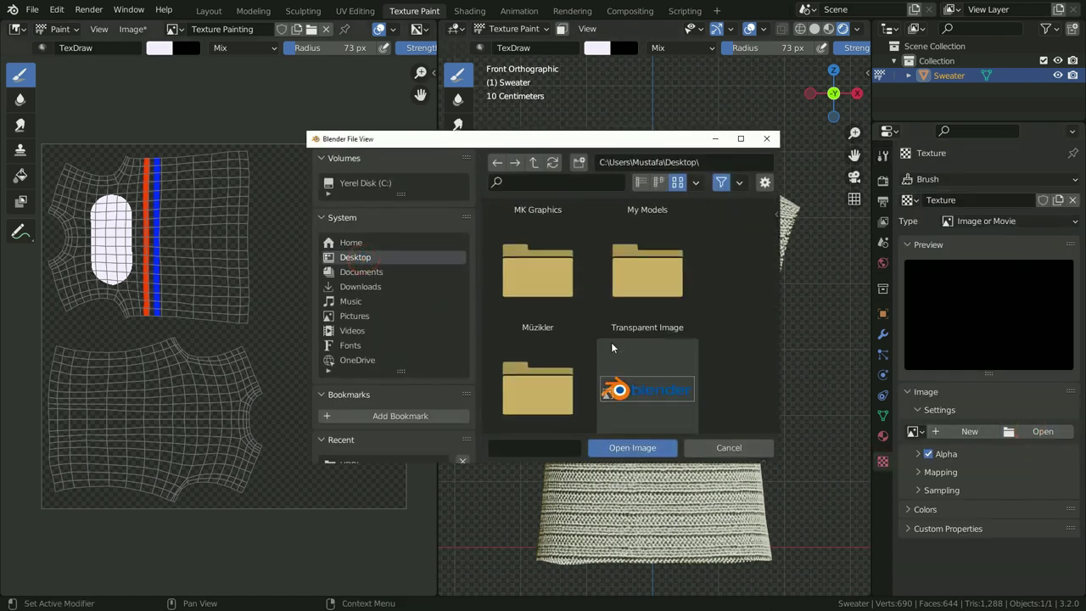
click(657, 322)
click(634, 450)
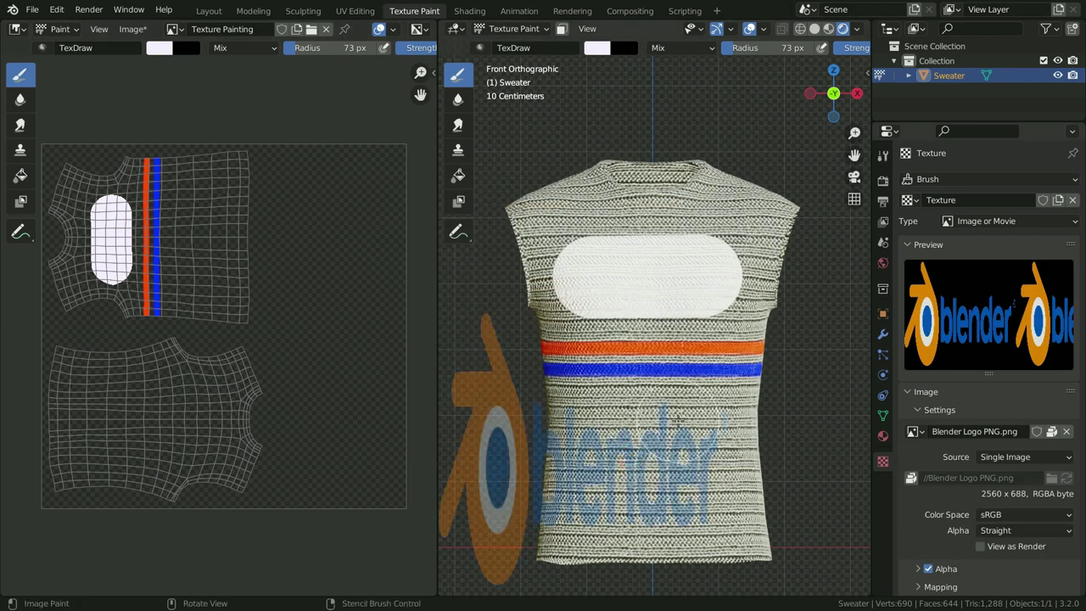
- Match the brush stencil's proportions to the aspect ratio of the logo image
click(883, 156)
scroll(926, 375, down, 10)
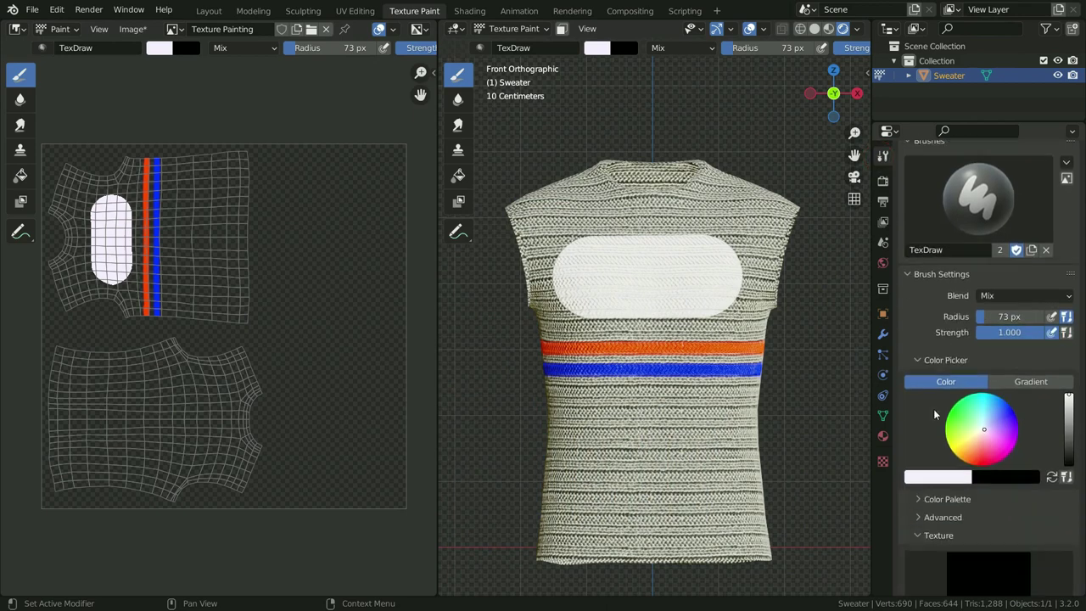
scroll(935, 416, down, 5)
click(995, 343)
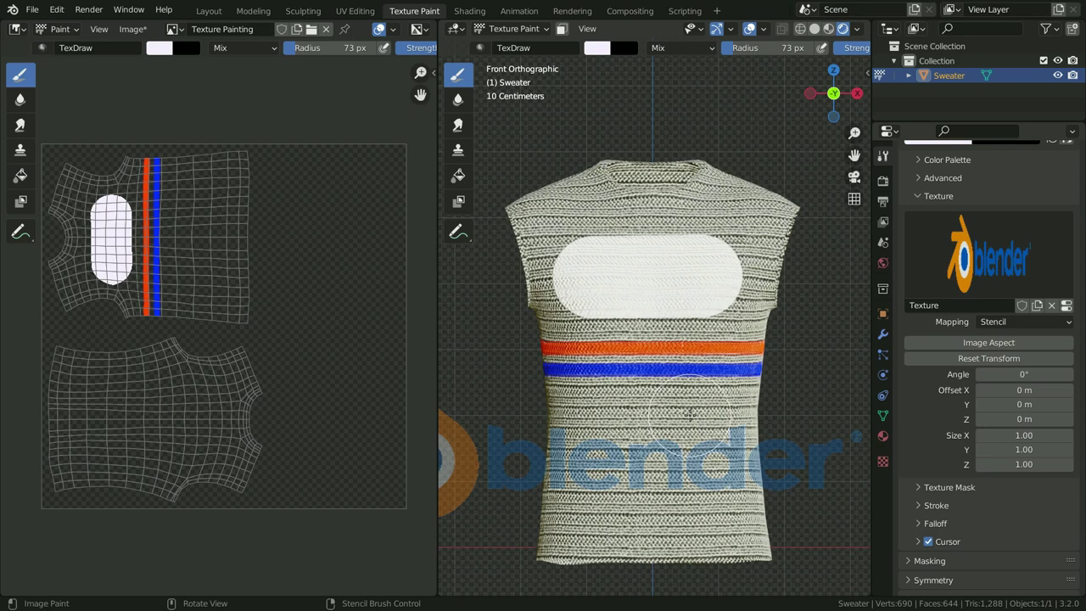
- Move and scale the logo stencil to fit inside the white chest patch and paint the logo onto the sweater
right_drag(671, 454, 613, 259)
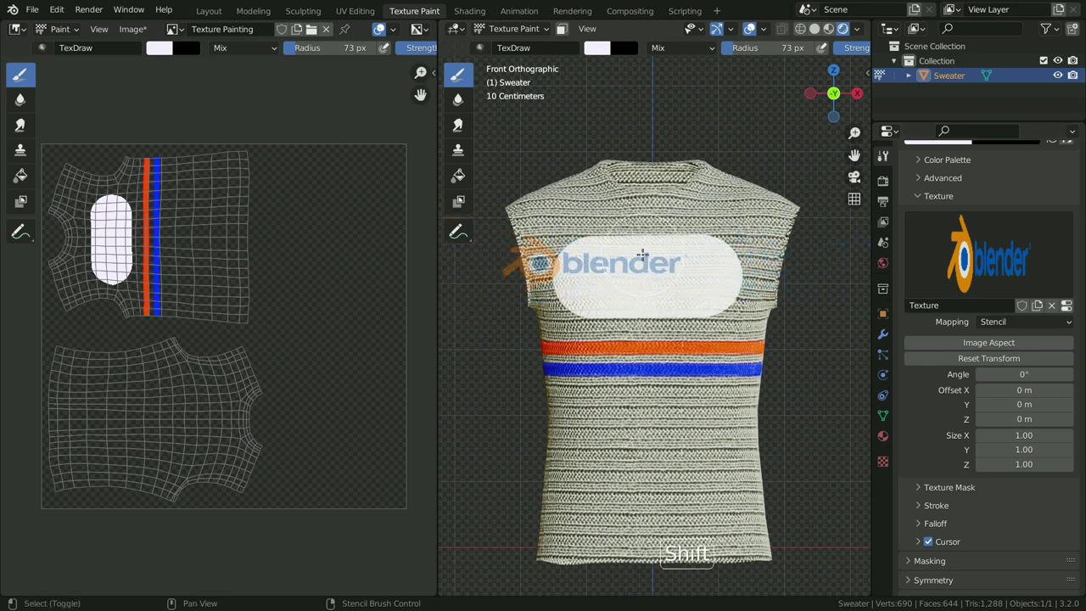
shift+right_drag(682, 271, 694, 289)
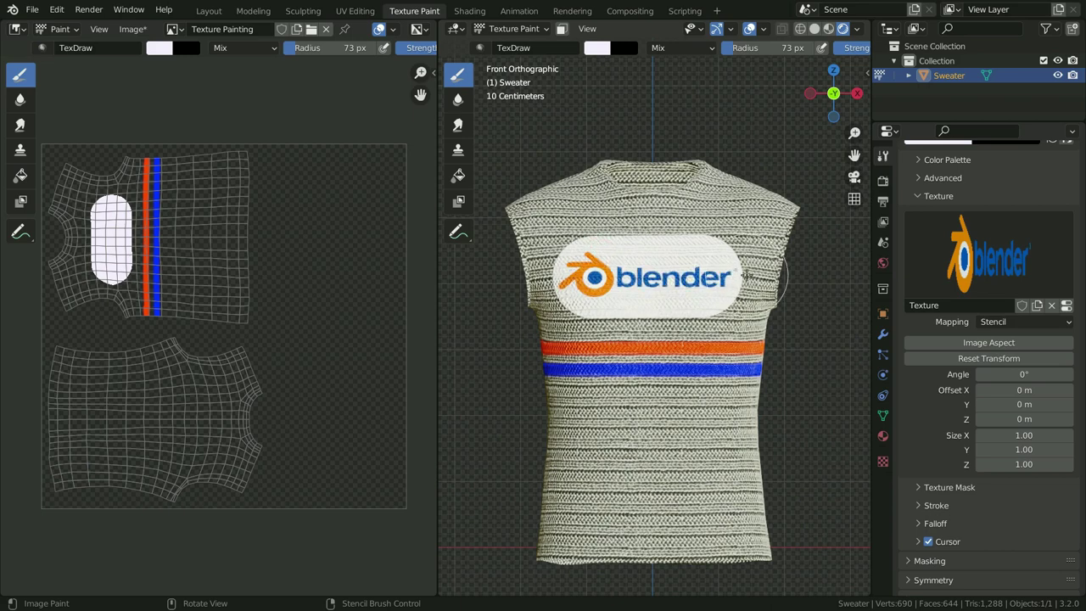
- Remove the logo texture from the brush and view the painted chest close up from an angle
click(1053, 306)
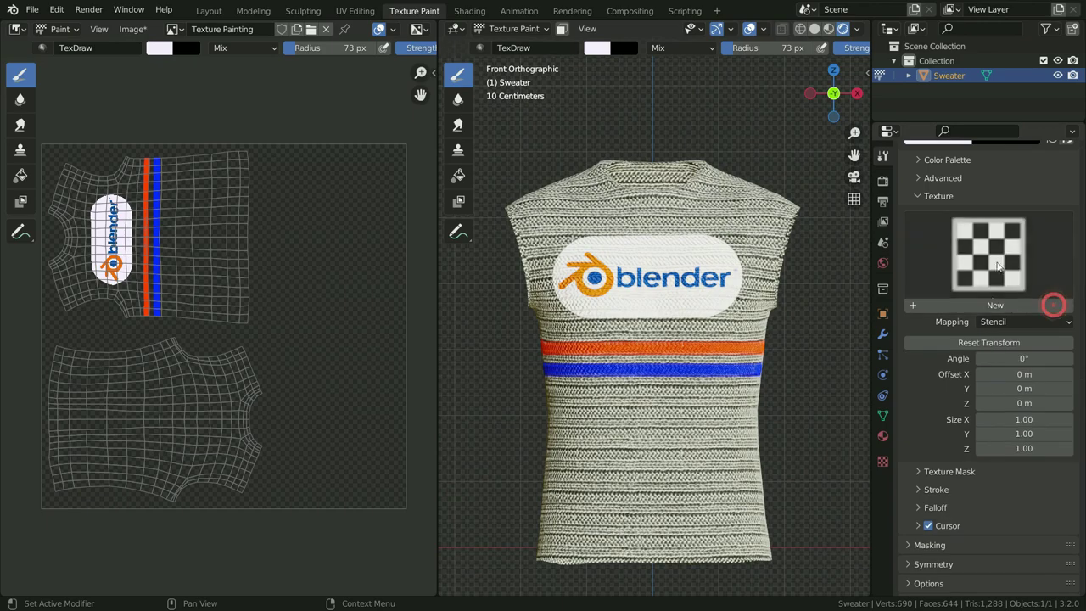
middle_drag(650, 308, 743, 309)
scroll(739, 314, up, 5)
scroll(692, 302, down, 3)
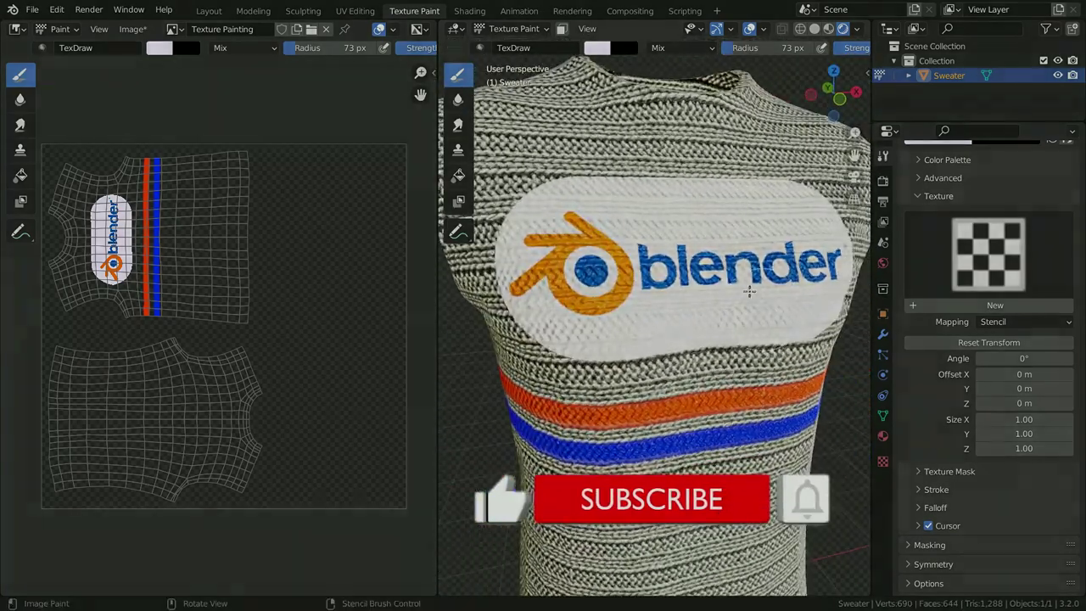